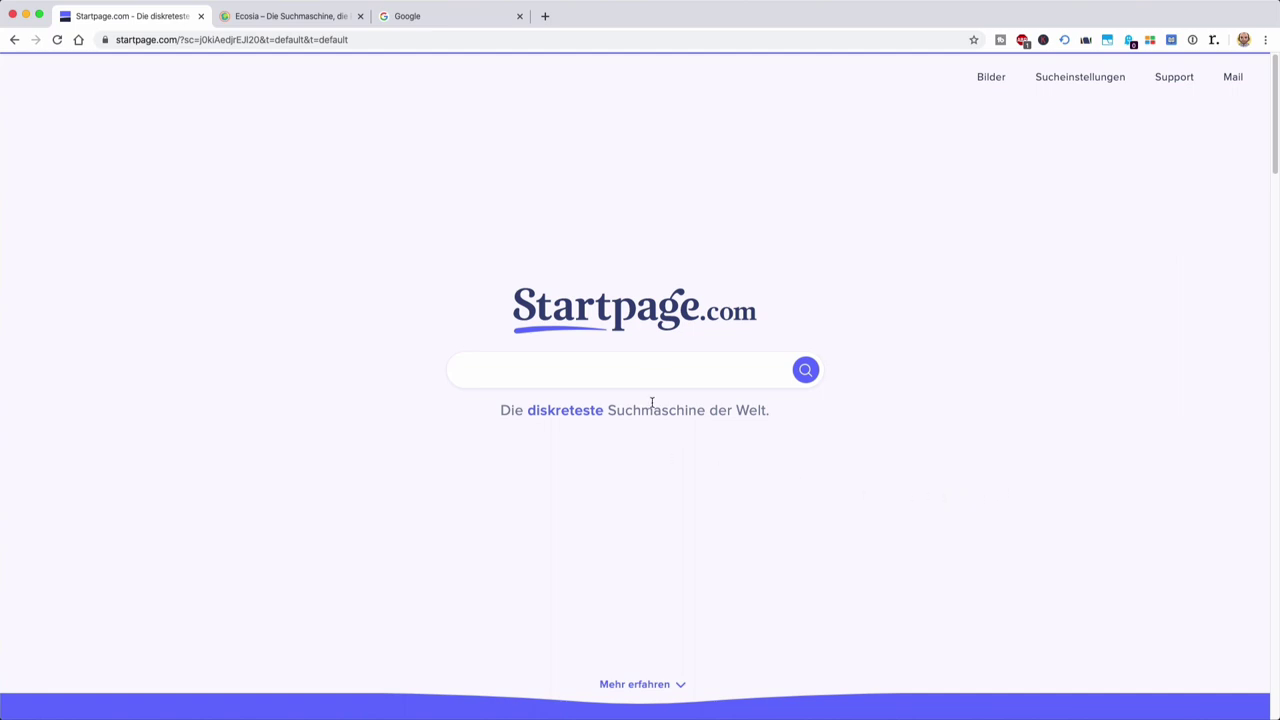
Search Startpage for 'insekten' and show the Bilder (image) results
left_click(657, 367)
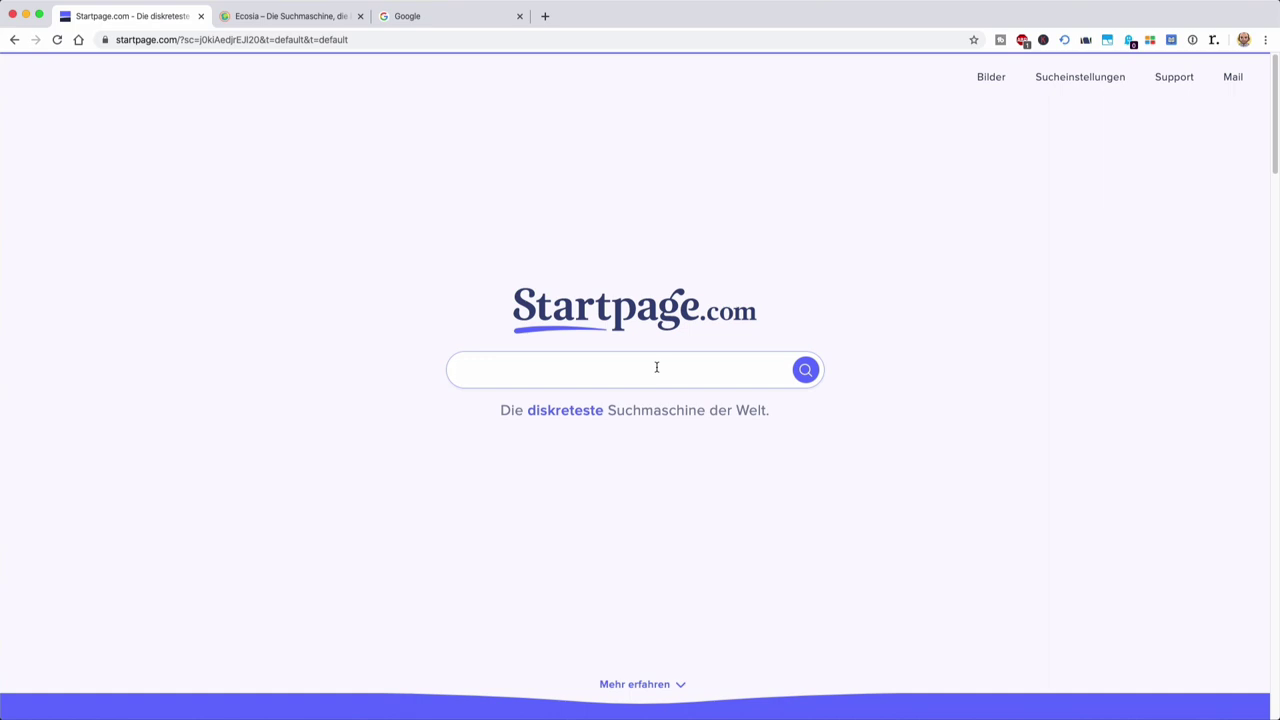
type("insekten")
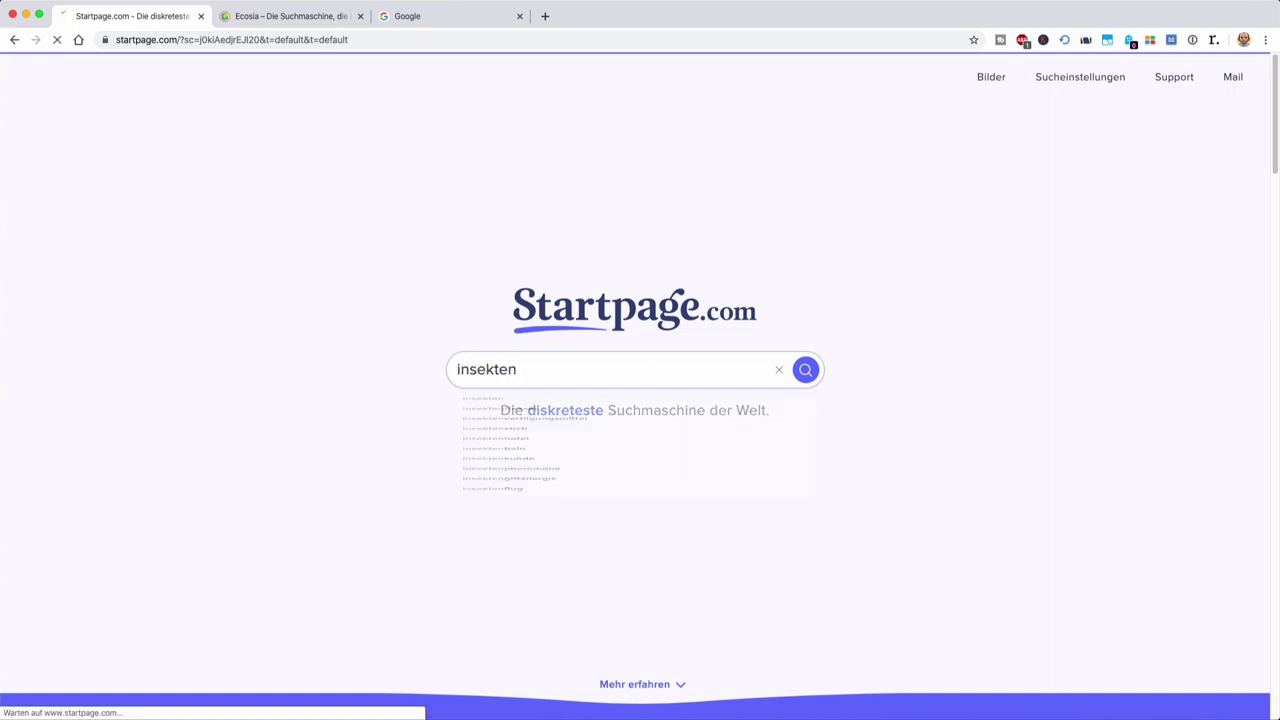
key("Return")
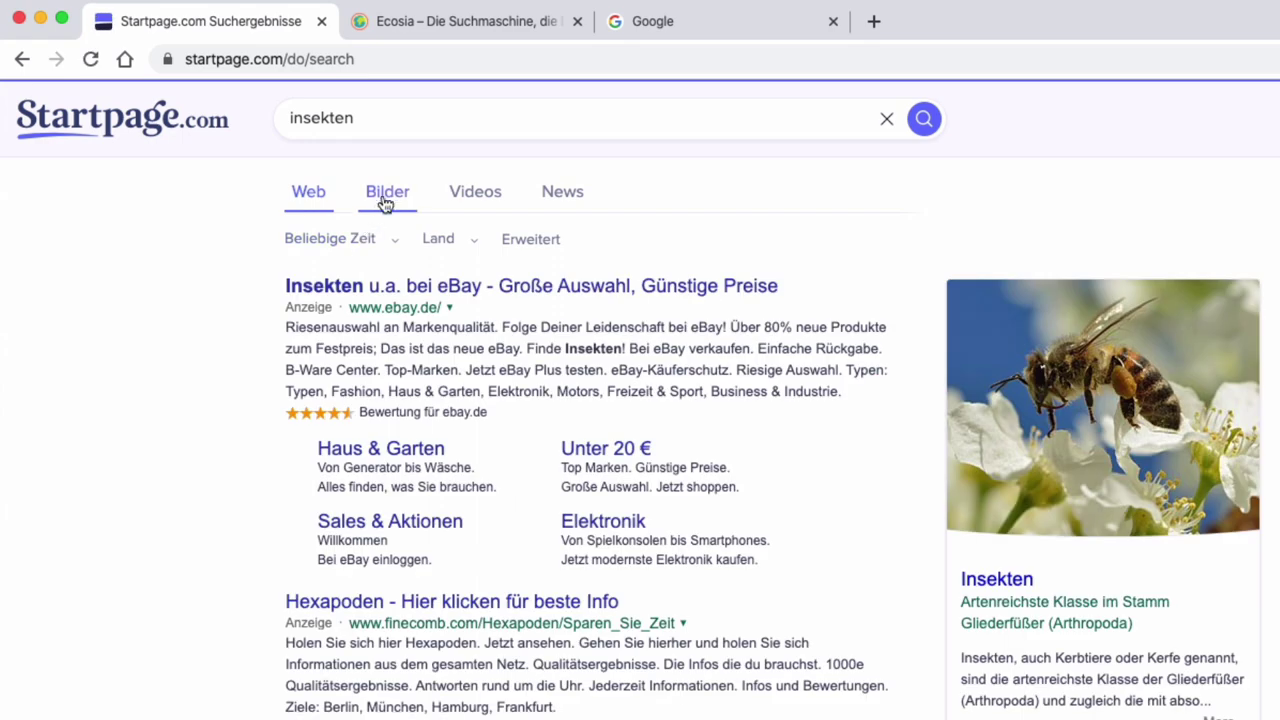
left_click(386, 199)
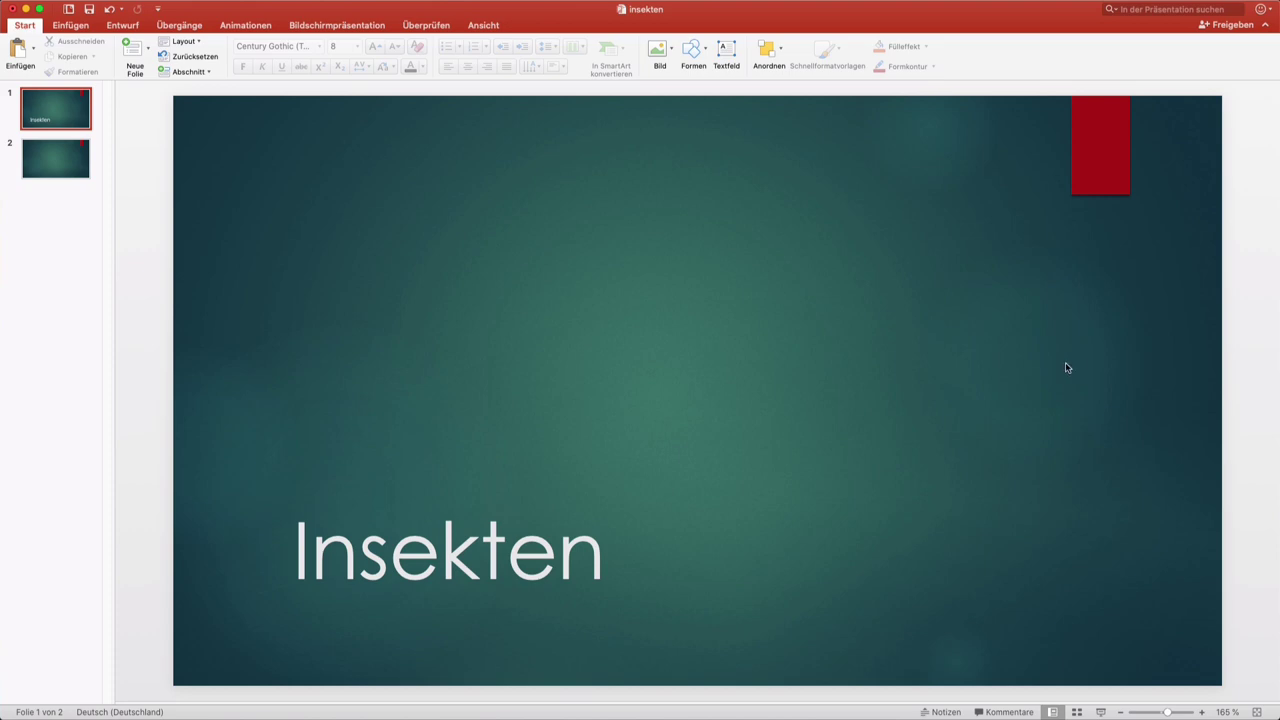
Bring Chrome's 'insekten' image results back in front of PowerPoint
key("super+Tab")
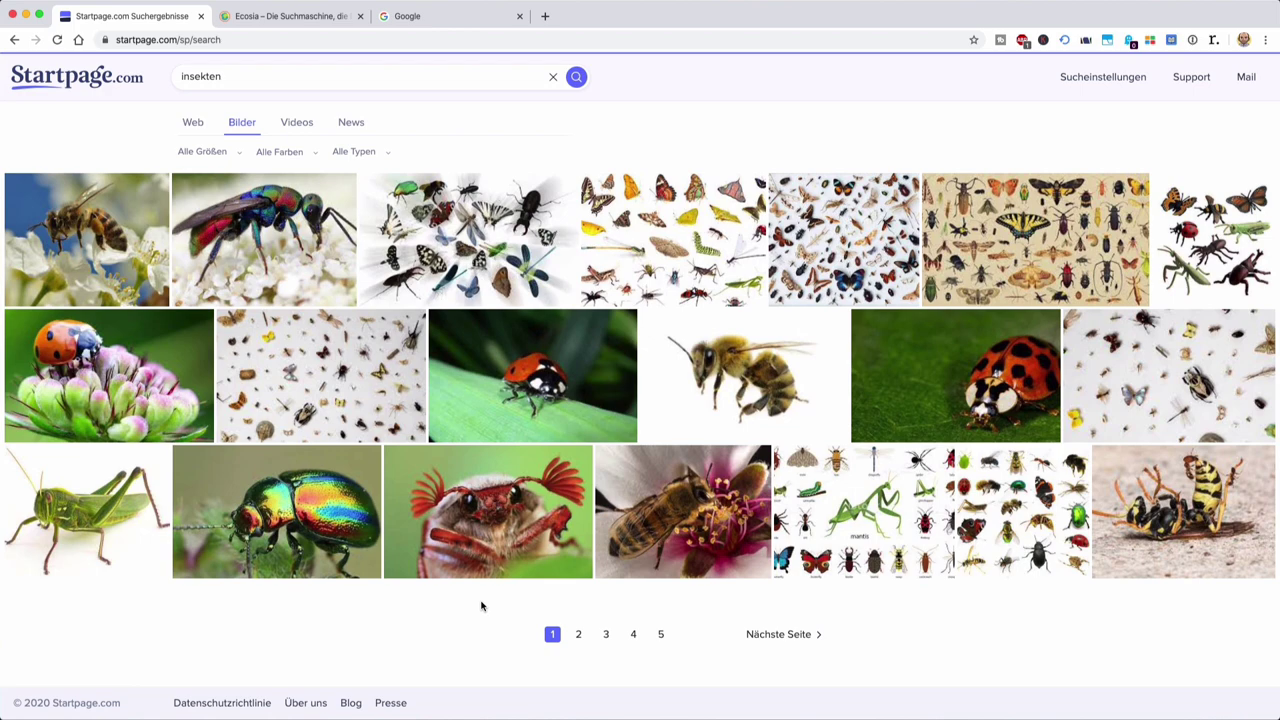
mouse_move(480, 518)
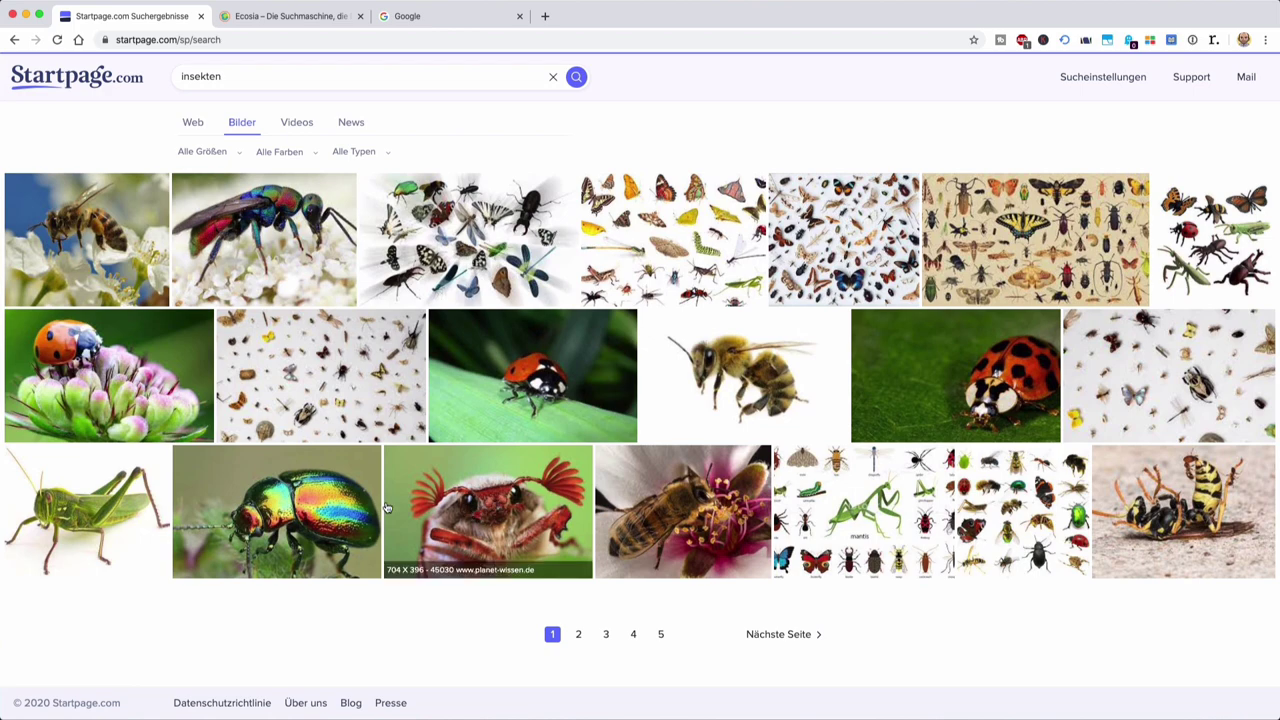
mouse_move(334, 394)
mouse_move(479, 370)
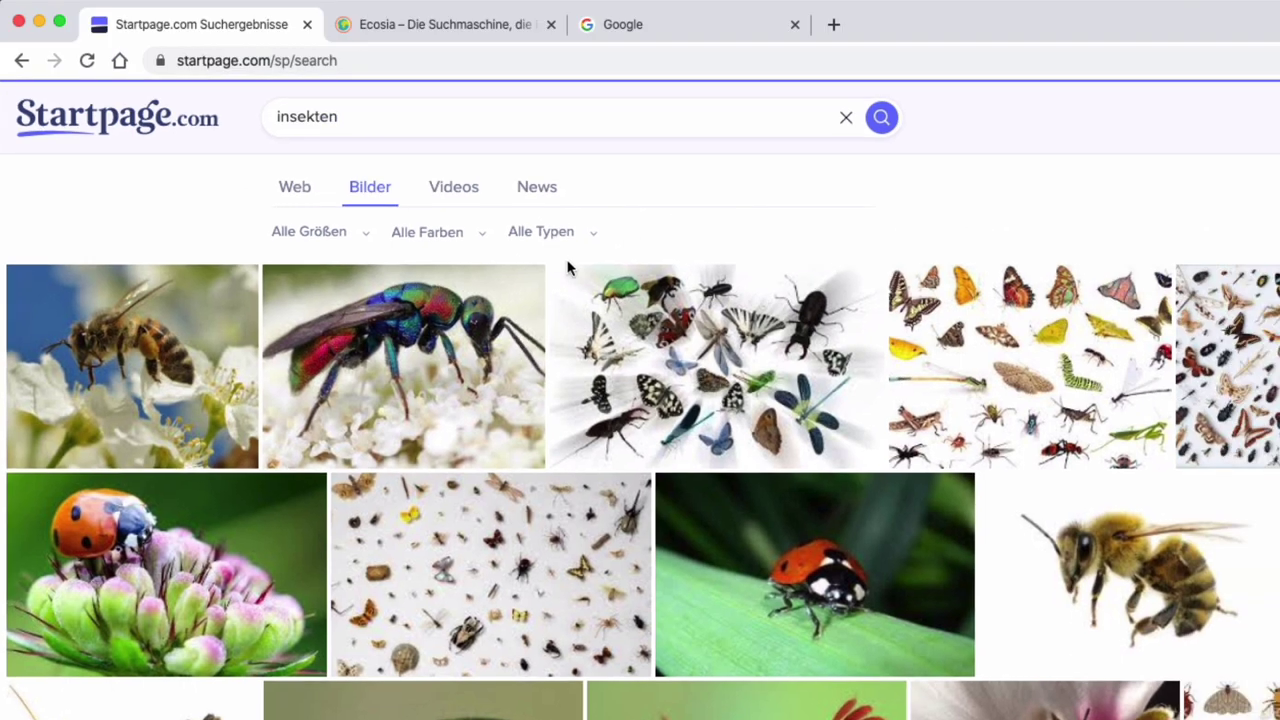
Filter the insect image results to pictures larger than 1024 x 768
left_click(320, 234)
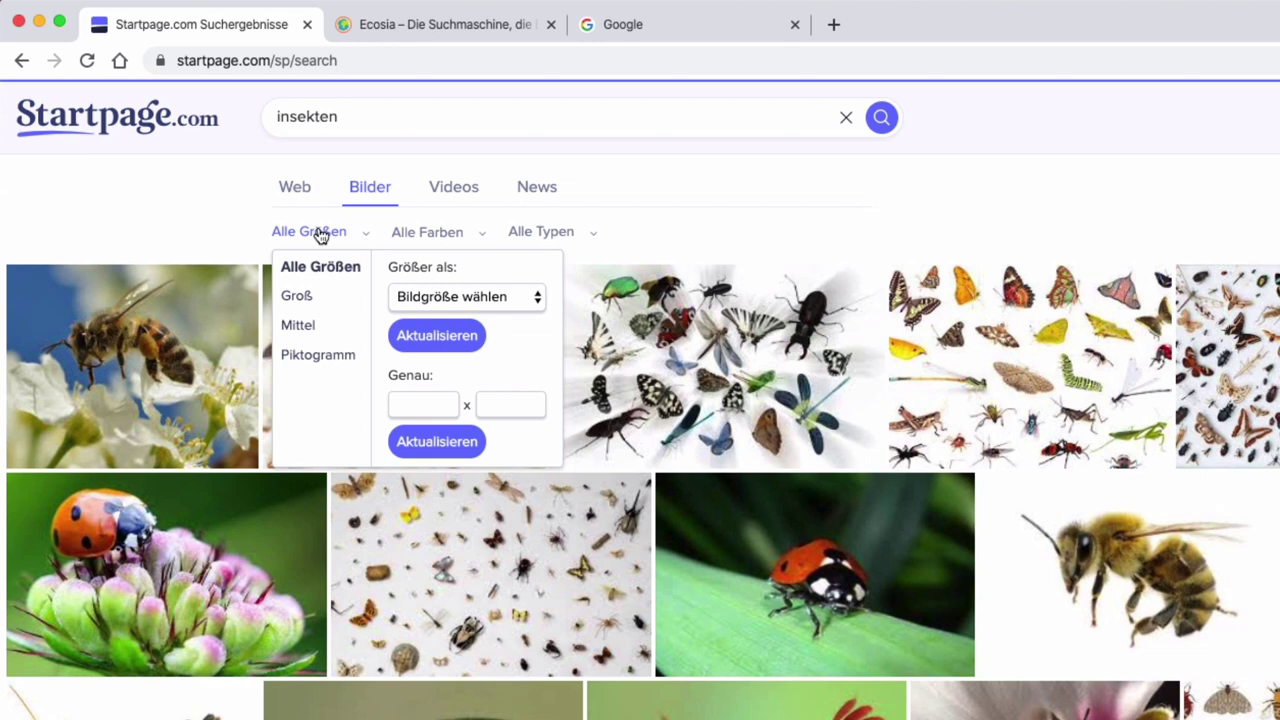
left_click(506, 298)
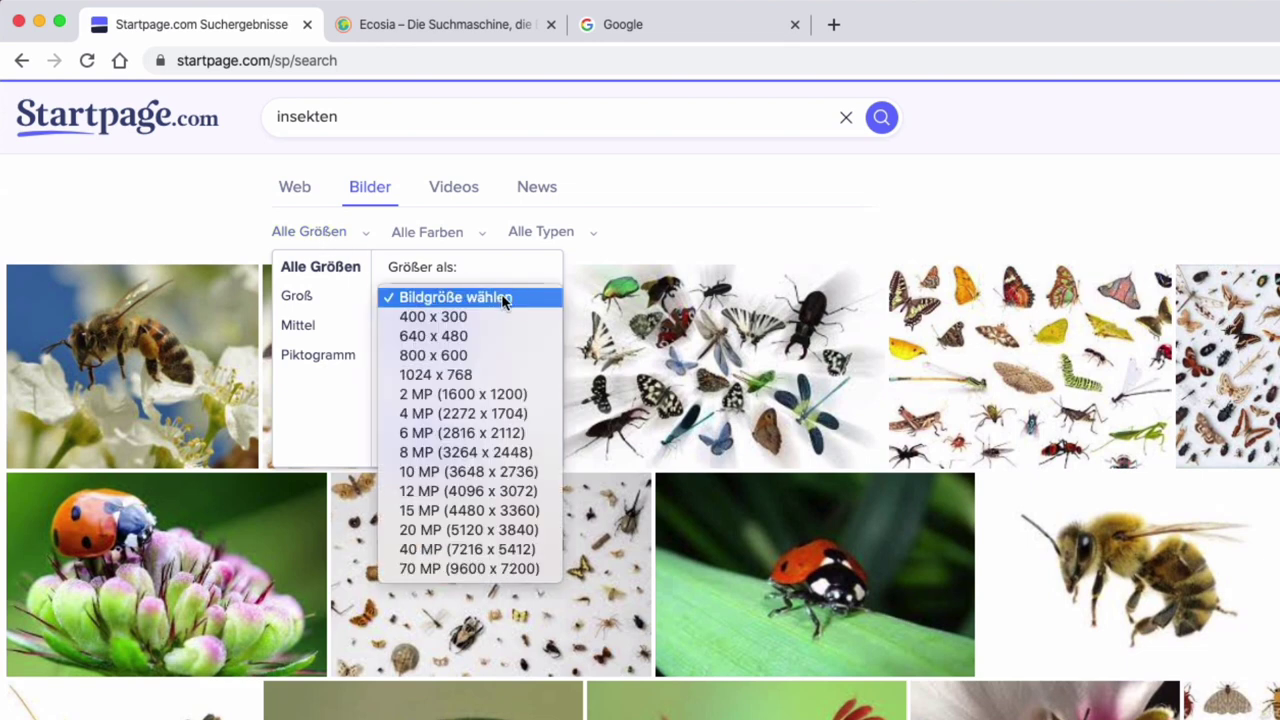
left_click(520, 374)
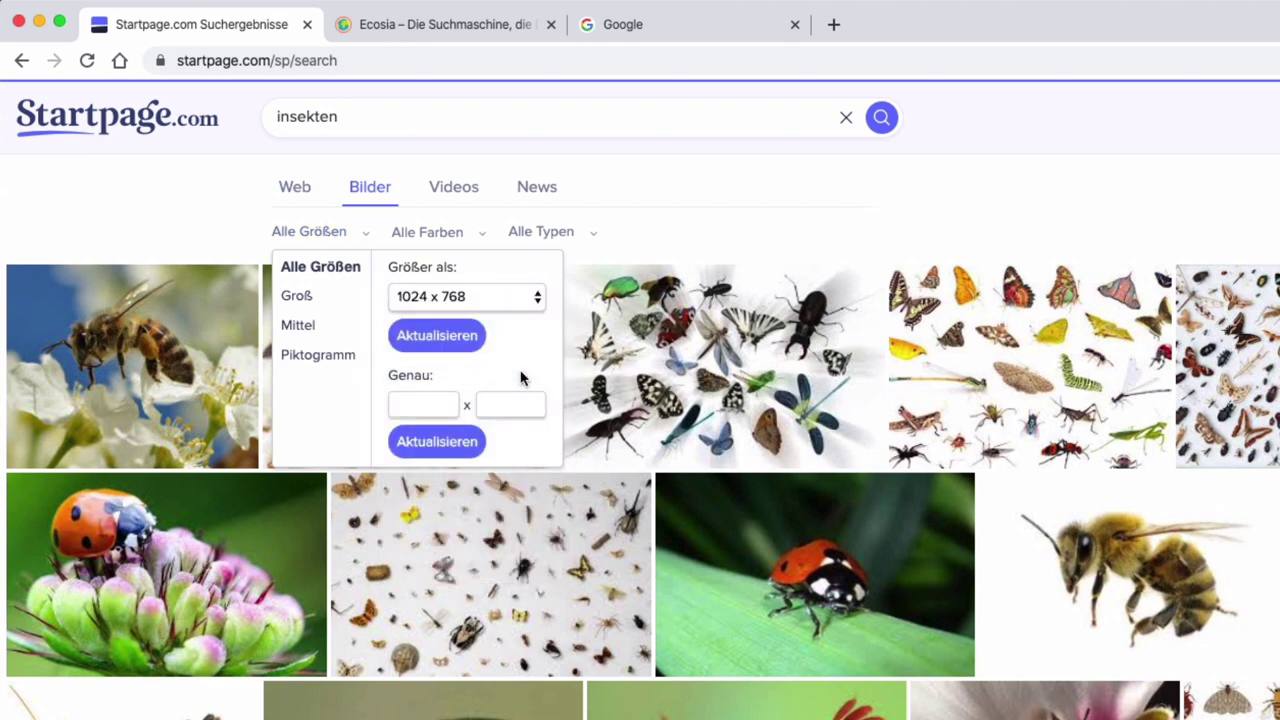
left_click(448, 343)
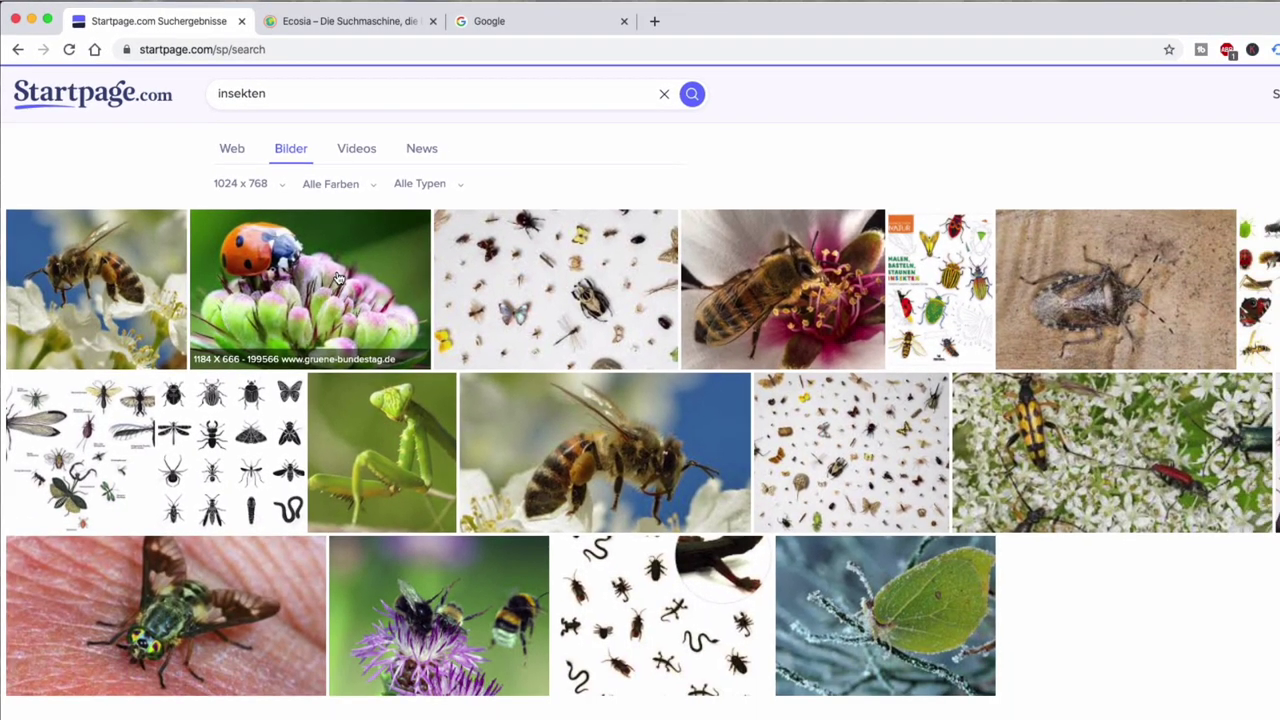
Copy the ladybug-on-blossom photo with Bild kopieren and switch to the PowerPoint presentation
left_click(338, 278)
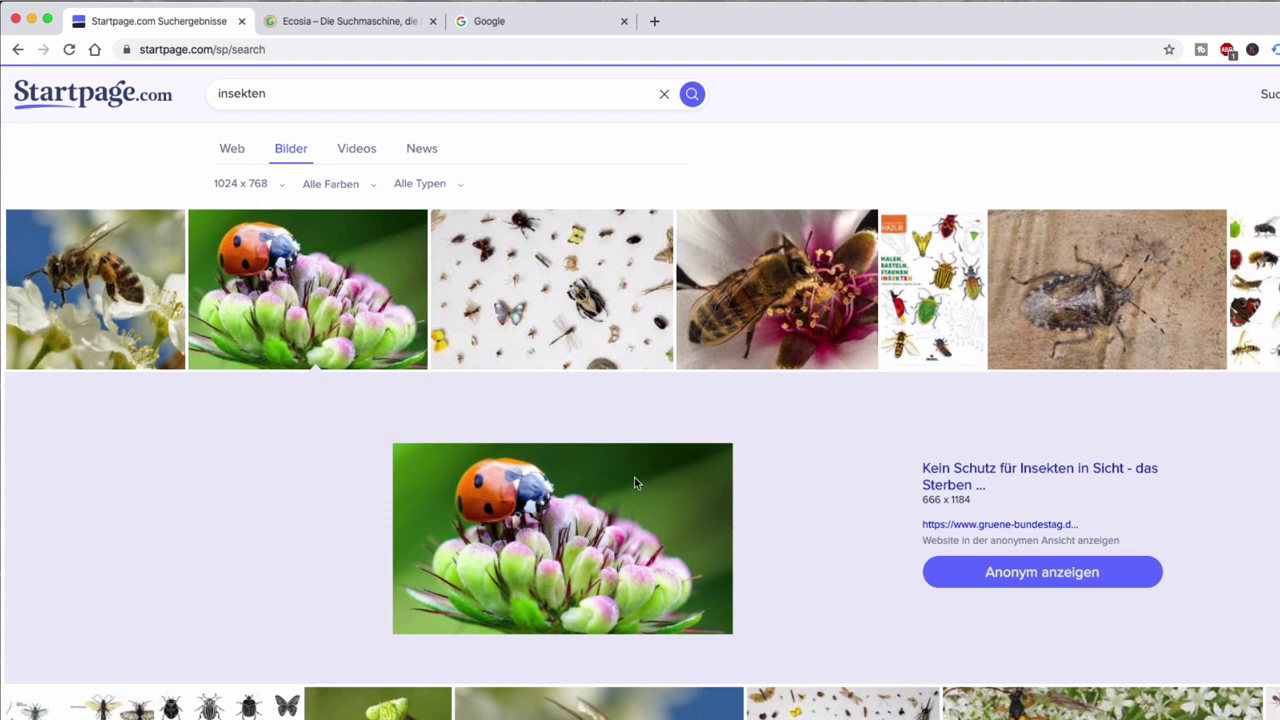
right_click(634, 483)
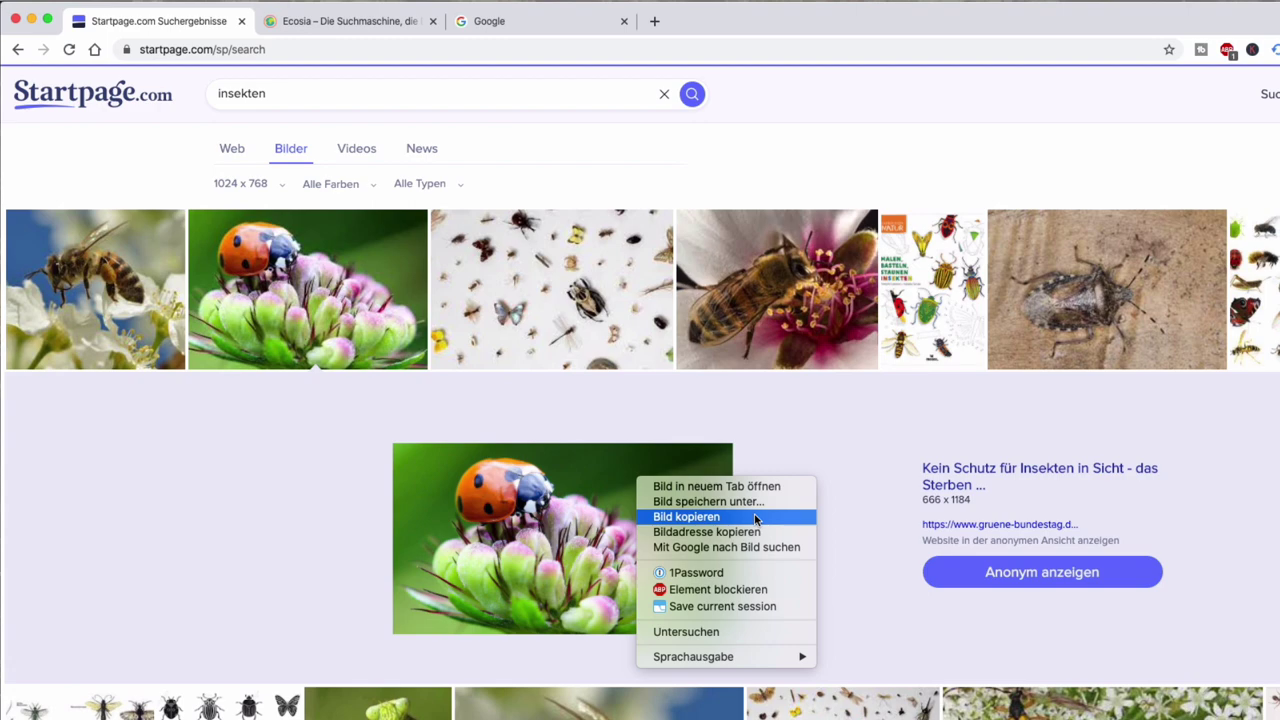
left_click(754, 516)
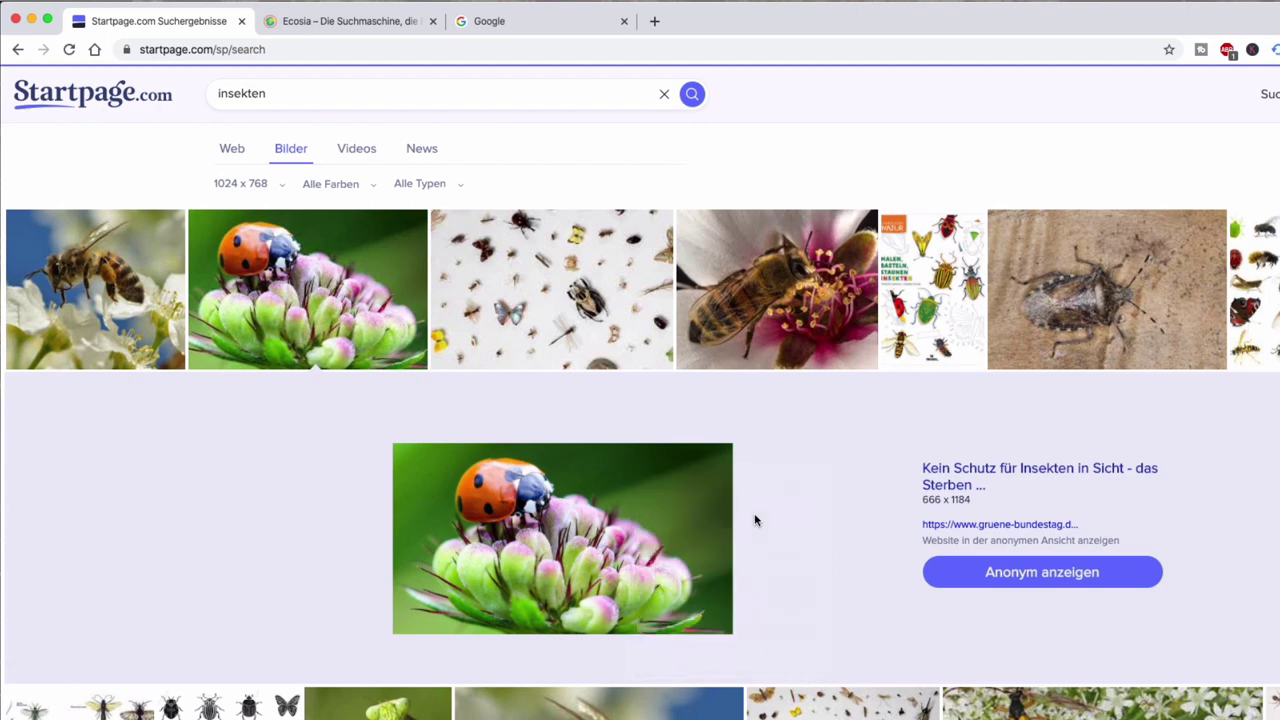
key("super+Tab")
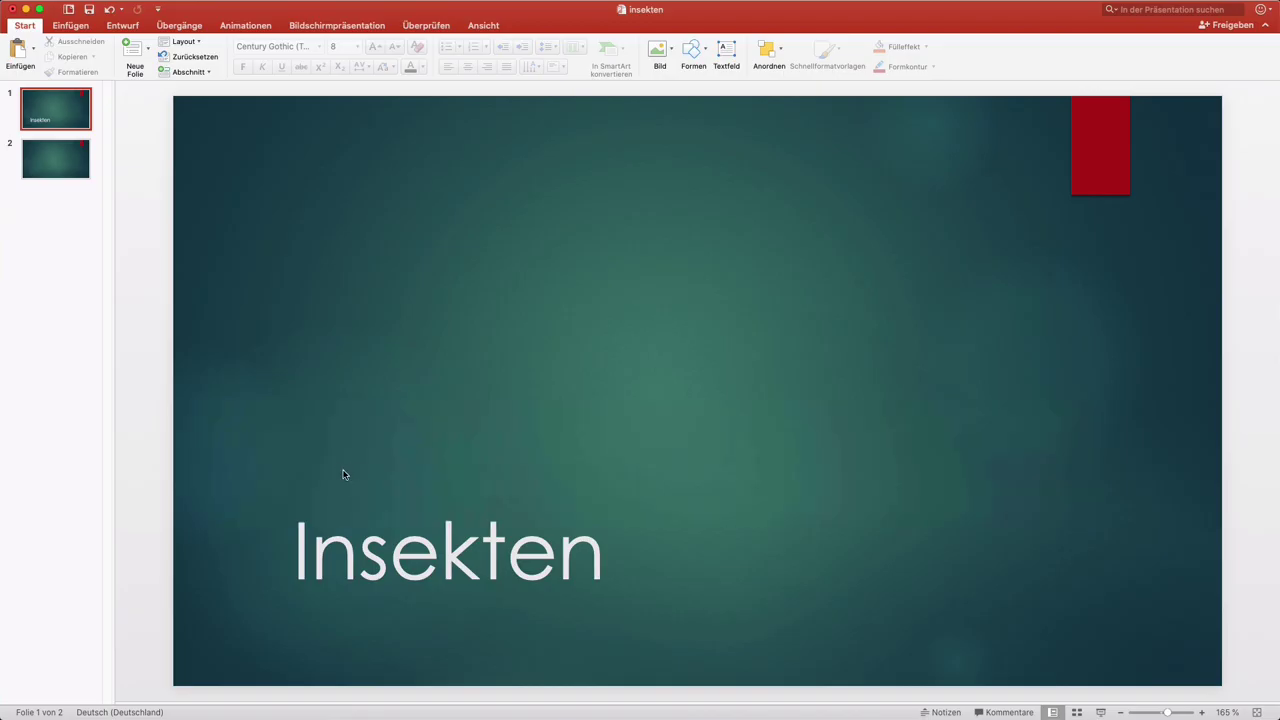
Paste the ladybug photo, send it to the background, and stretch it over the whole slide
right_click(894, 302)
left_click(930, 332)
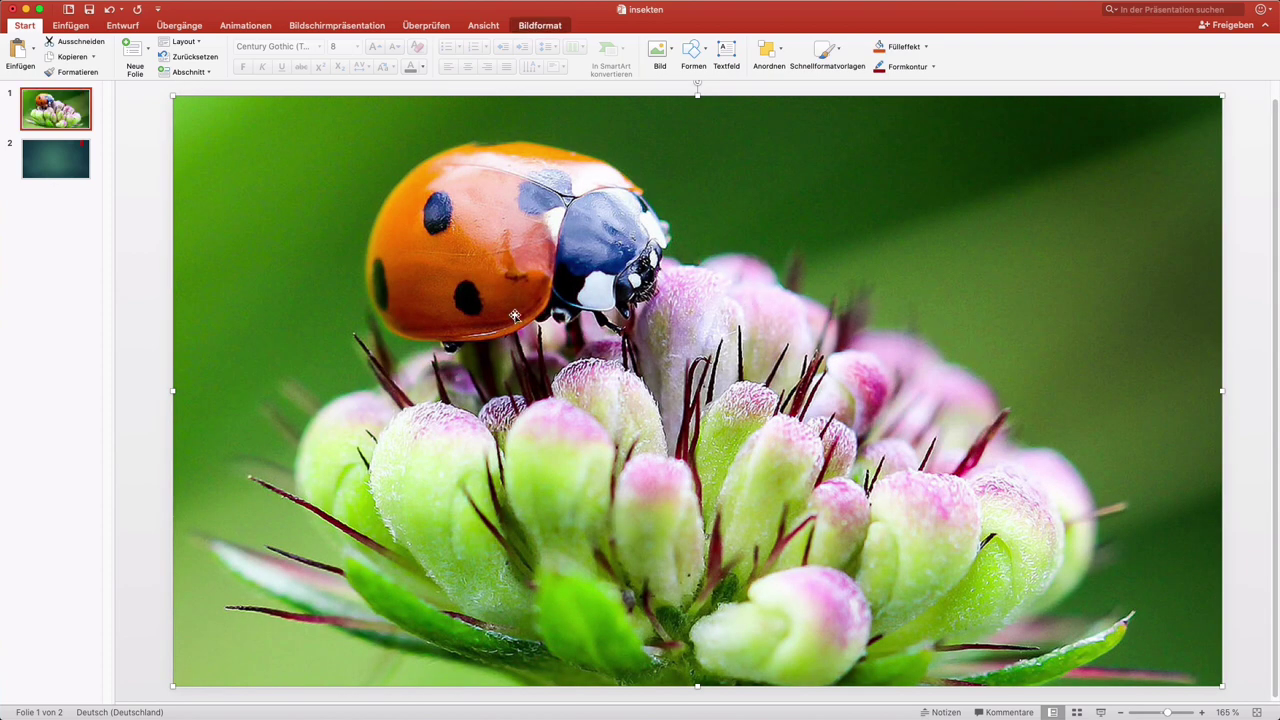
left_click_drag(515, 318, 772, 348)
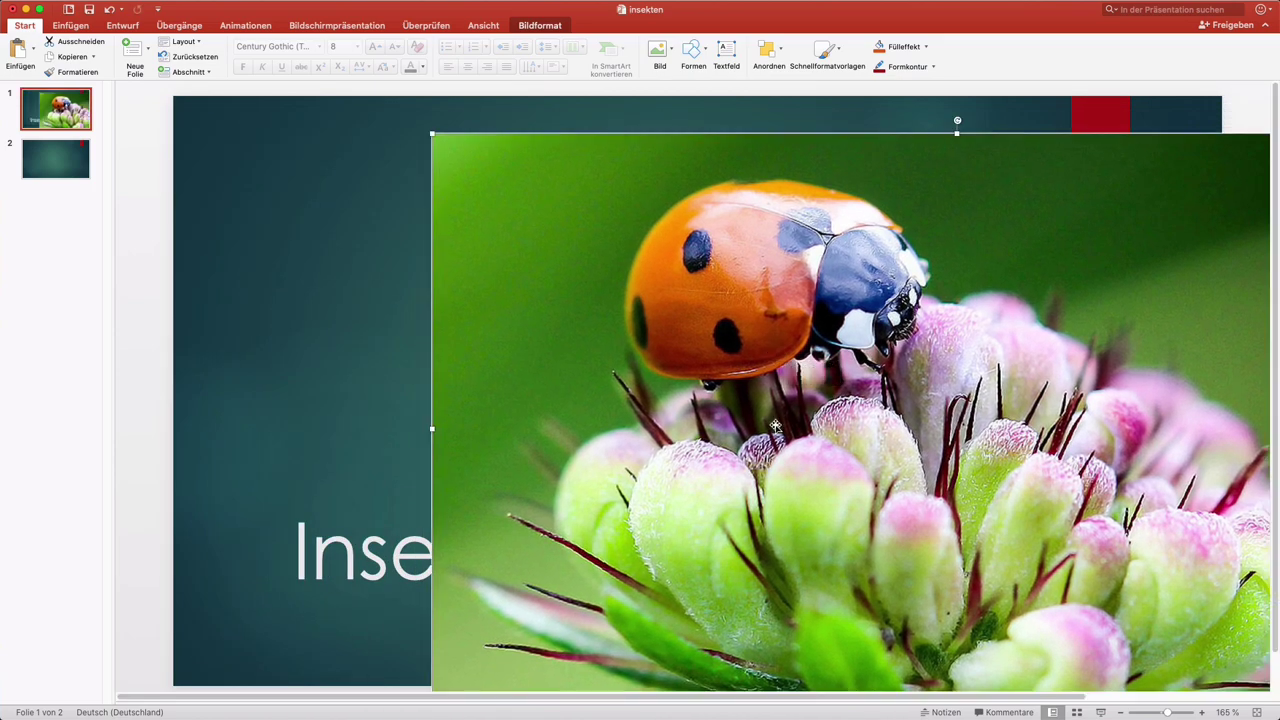
mouse_move(775, 422)
left_mouse_down()
mouse_move(665, 395)
mouse_move(659, 426)
left_mouse_up()
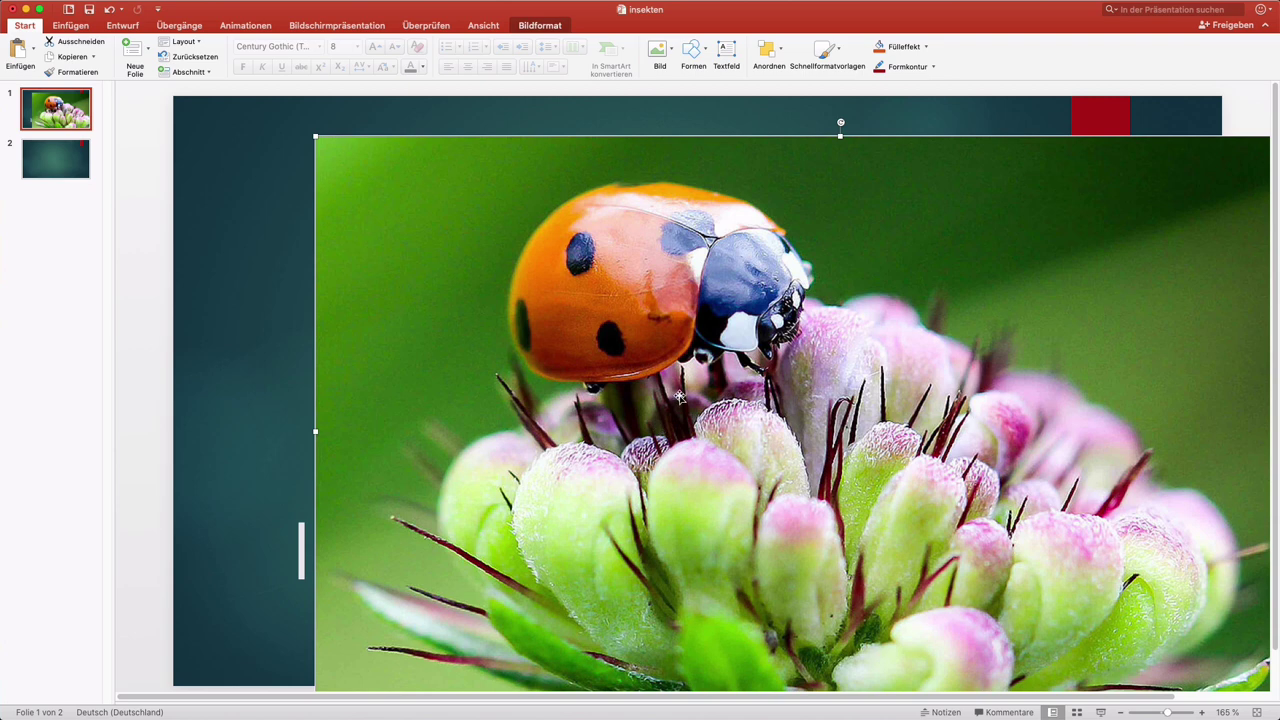
right_click(680, 397)
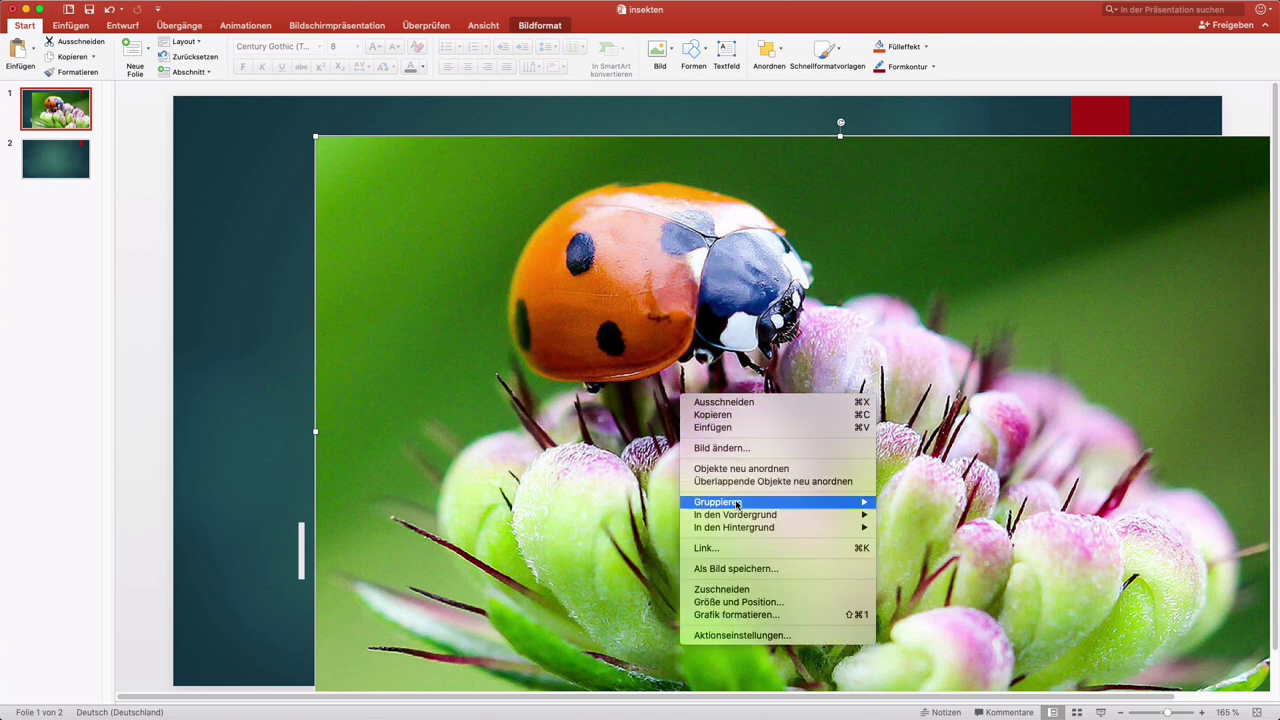
mouse_move(745, 528)
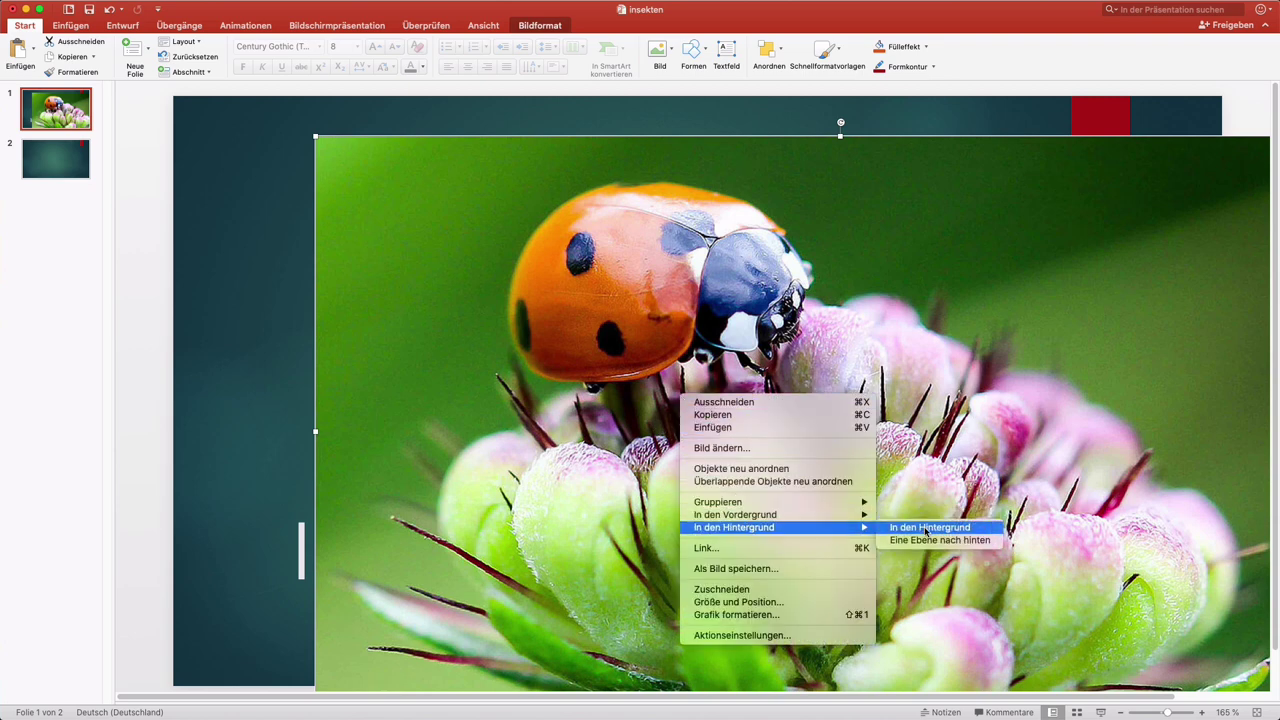
left_click(924, 527)
left_click_drag(924, 522, 727, 405)
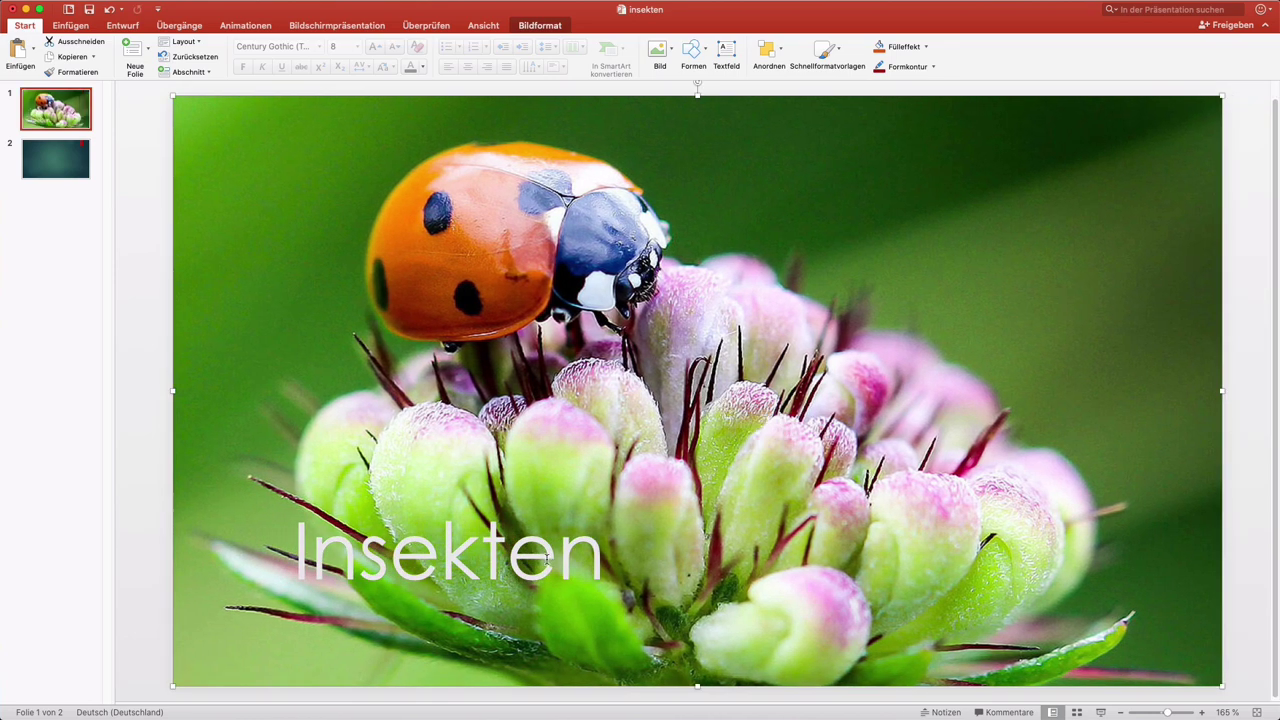
Move the Insekten title to the upper right corner and return to the browser
left_click(550, 552)
left_click_drag(530, 479, 1091, 117)
left_click(975, 288)
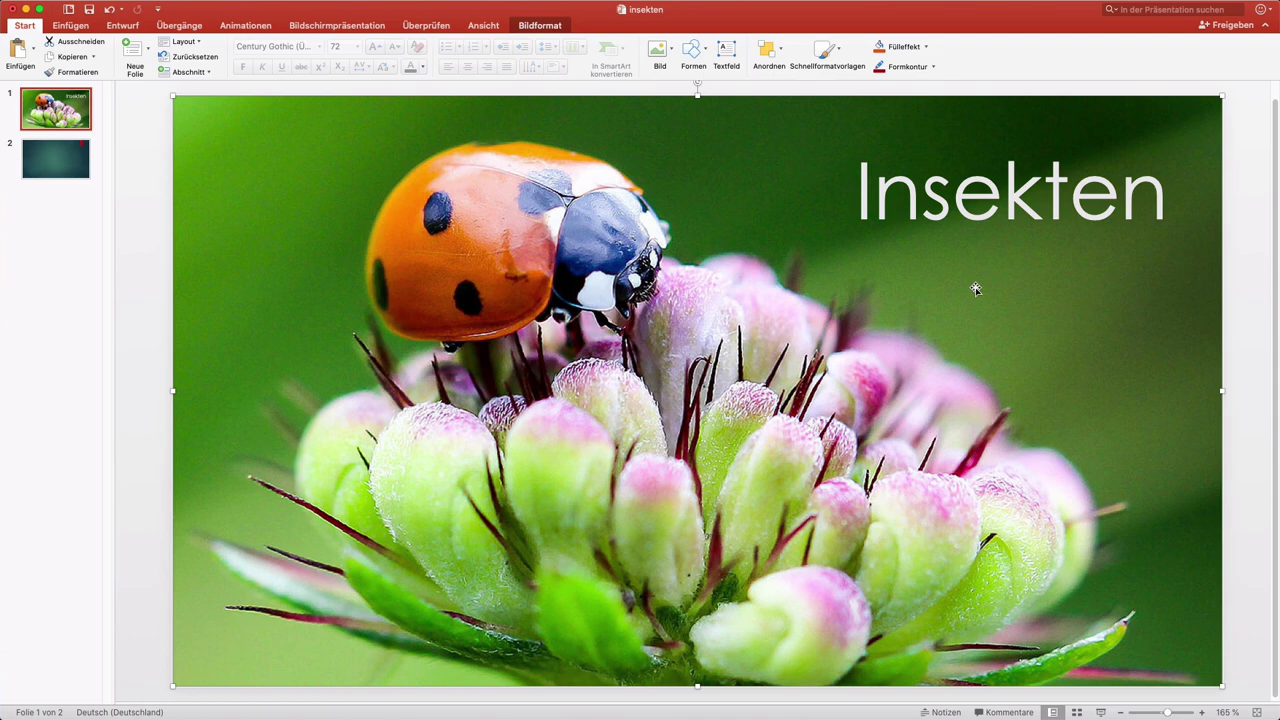
key("super+Tab")
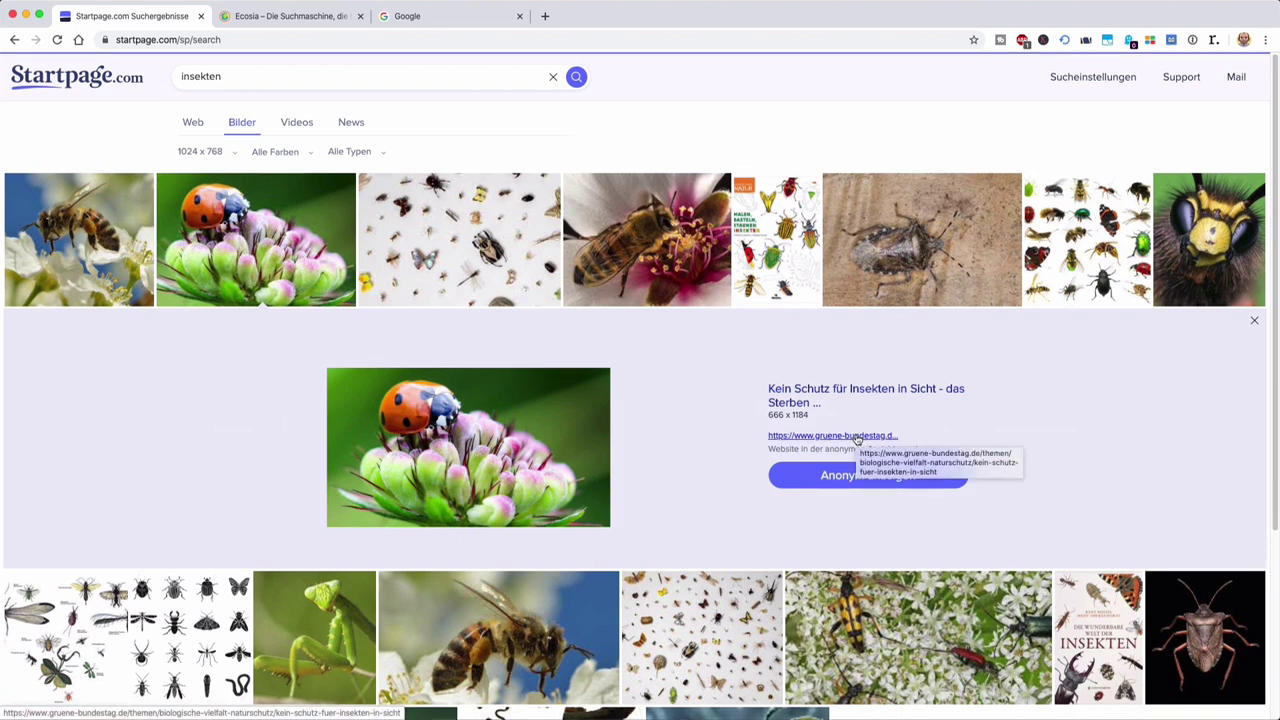
Open the source article 'Kein Schutz für Insekten in Sicht' in a new tab and copy its address
left_click(857, 440, "super")
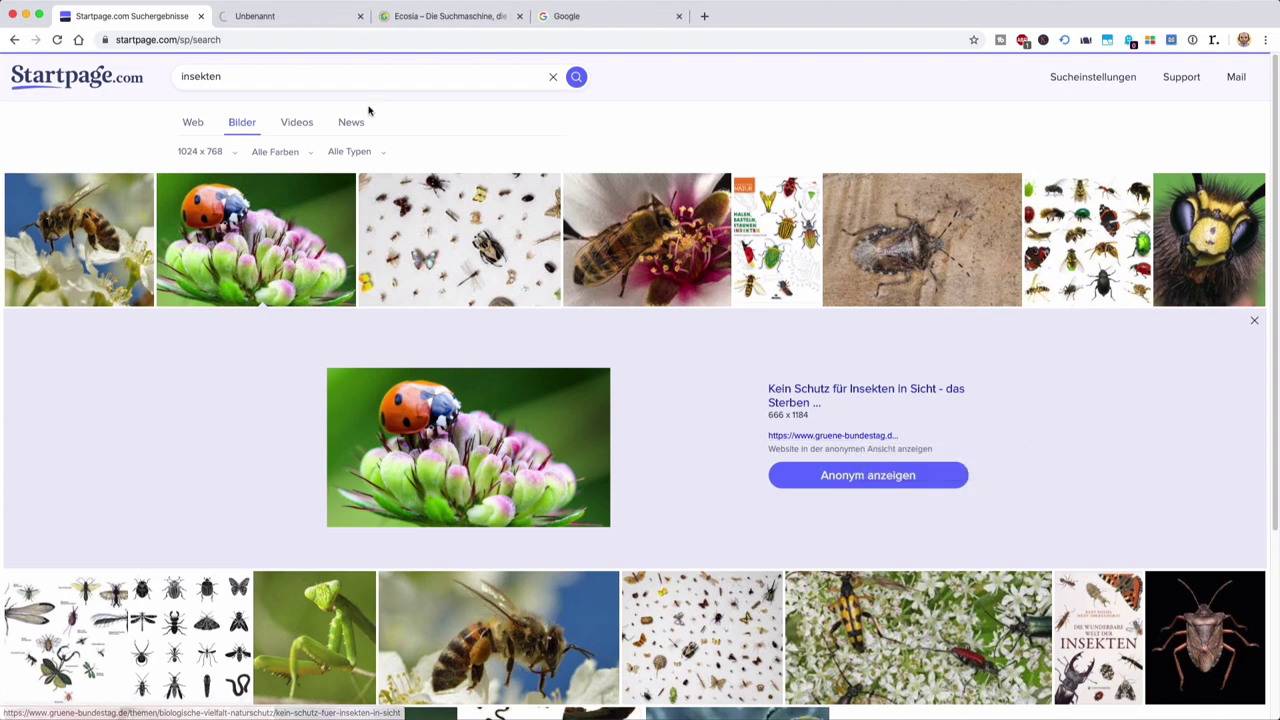
left_click(293, 22)
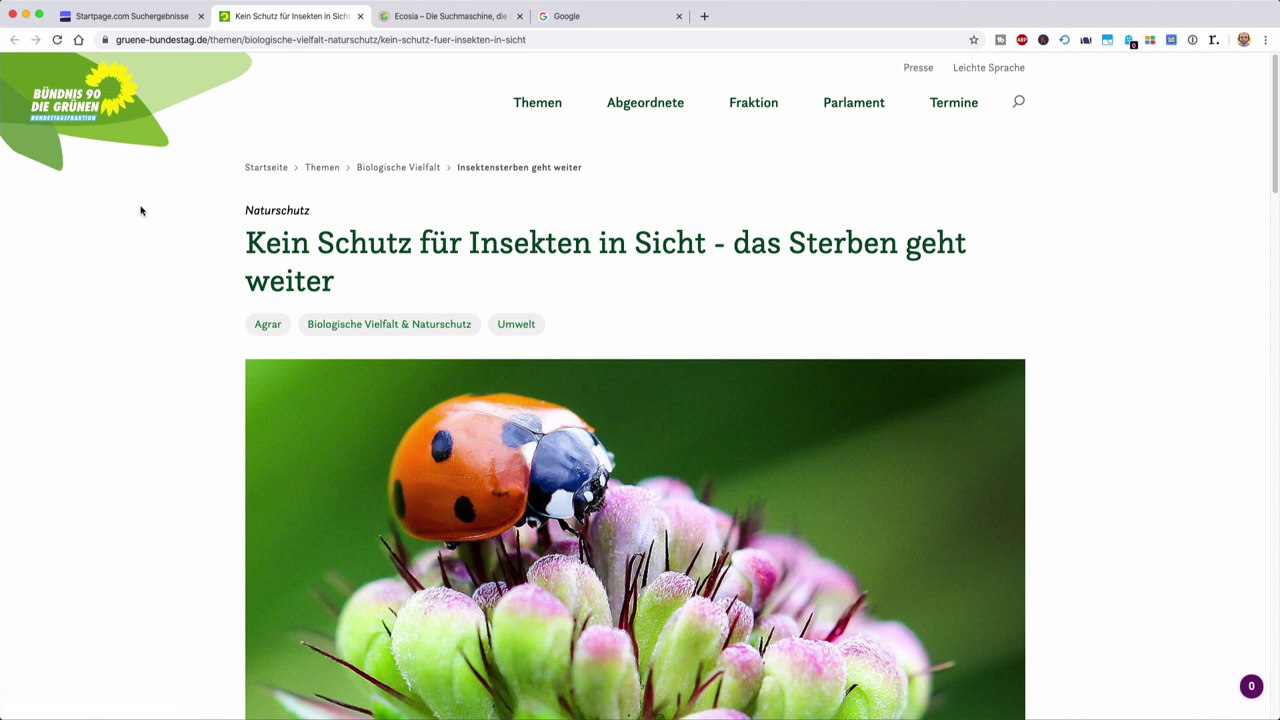
scroll(169, 453, "down", 3)
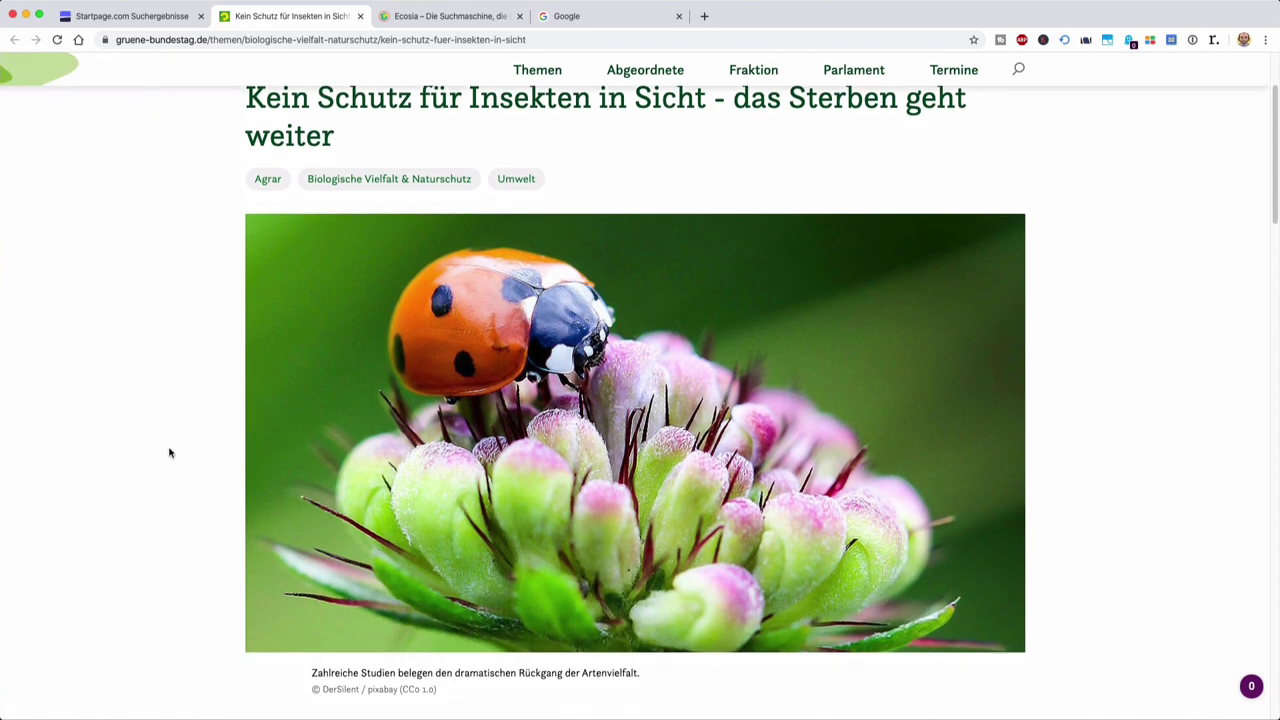
scroll(169, 453, "up", 3)
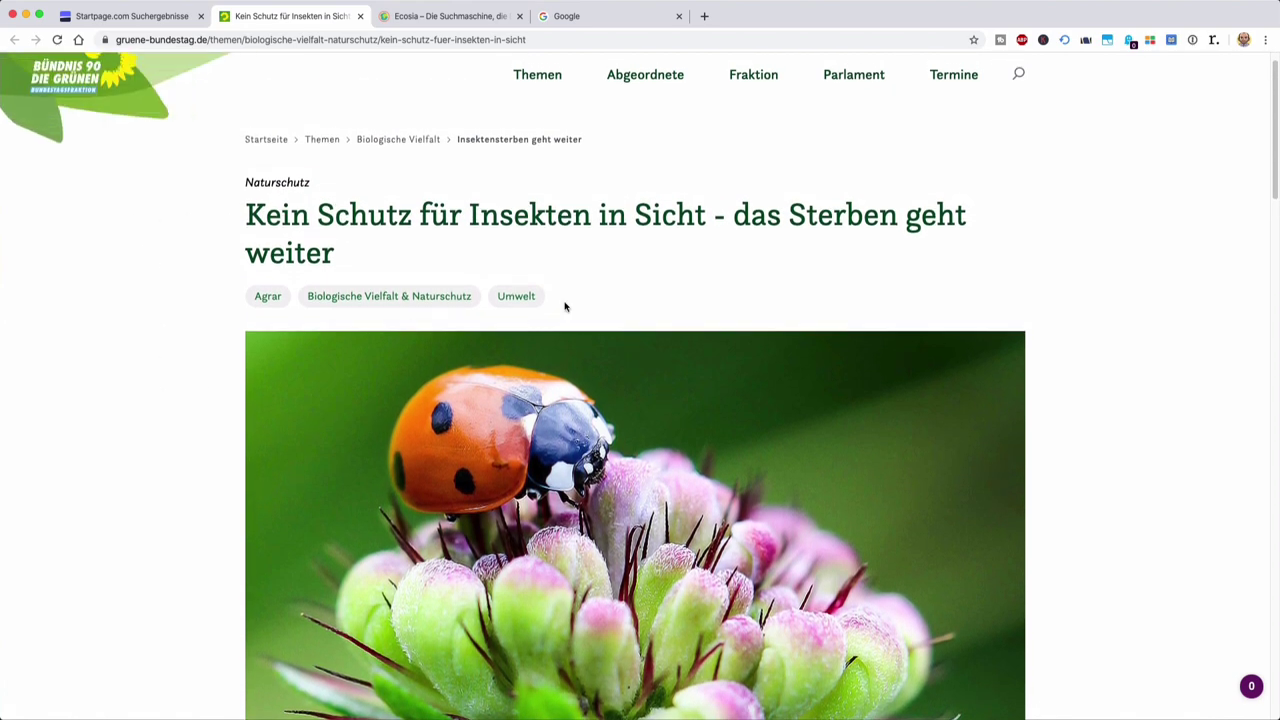
scroll(684, 292, "down", 5)
scroll(684, 292, "down", 4)
scroll(684, 292, "up", 4)
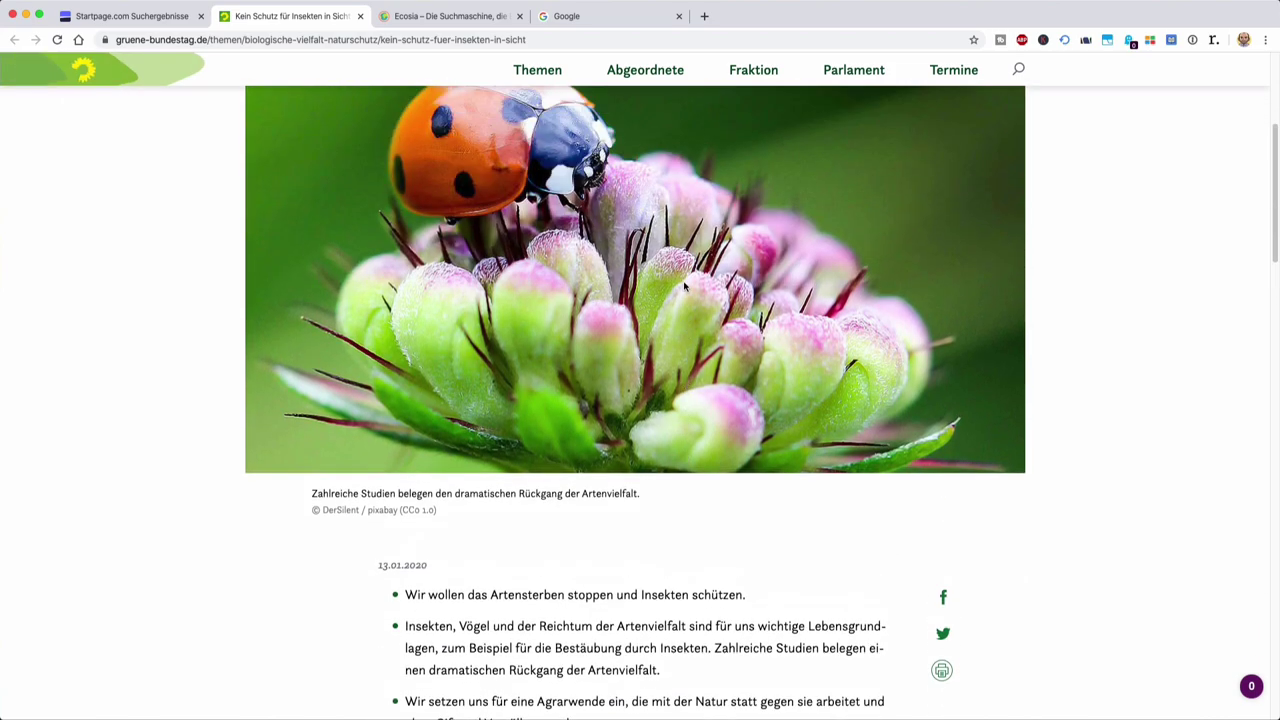
left_click(264, 40)
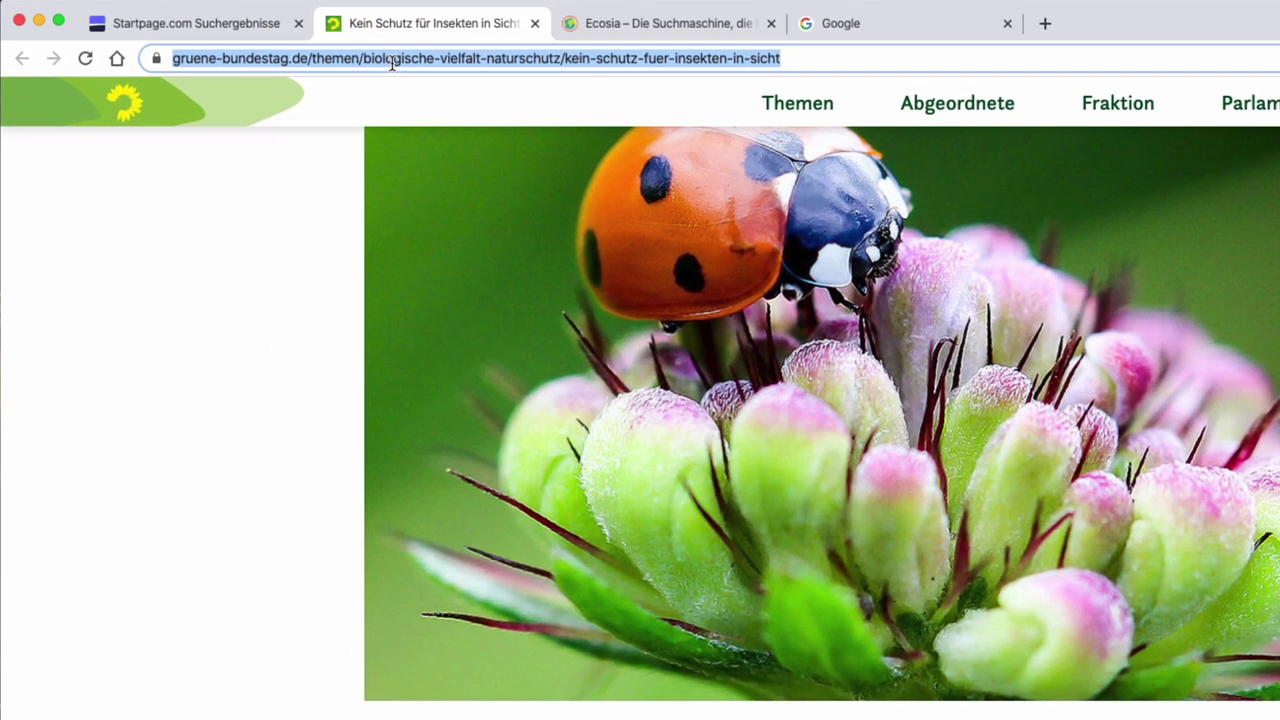
right_click(462, 44)
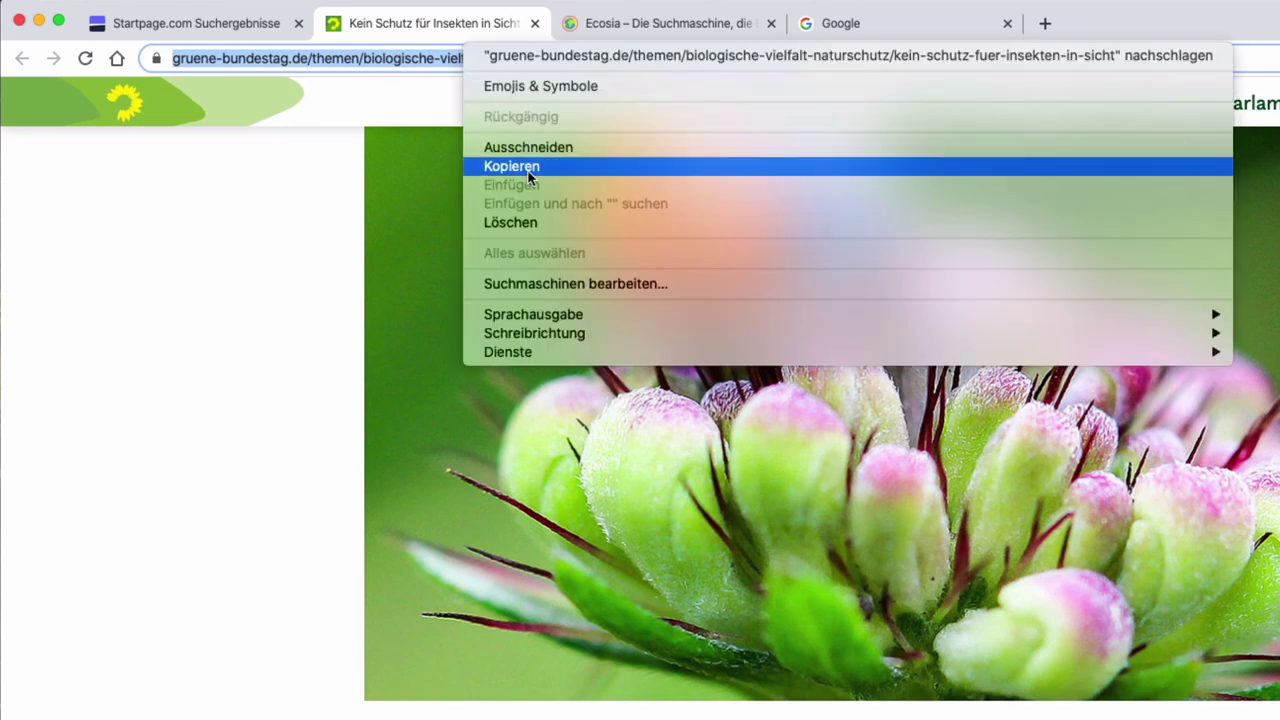
left_click(528, 167)
Copy the source page link address from the Startpage image results
left_click(230, 36)
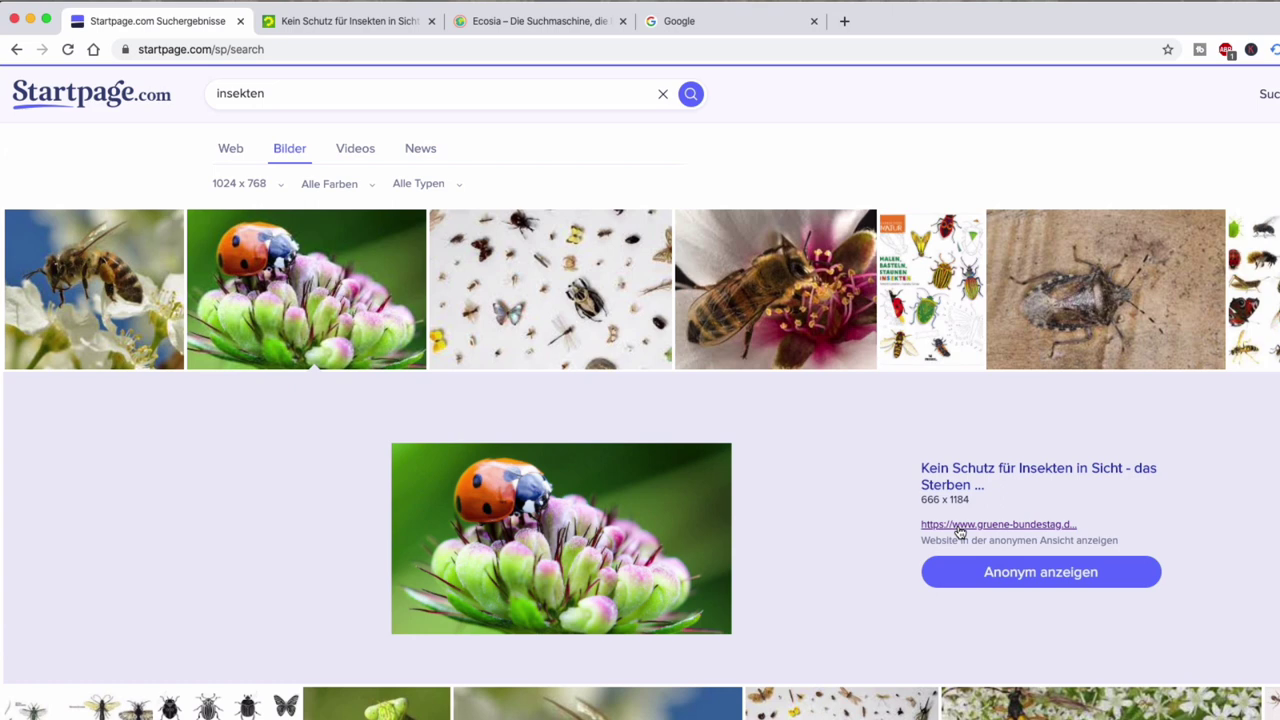
right_click(988, 527)
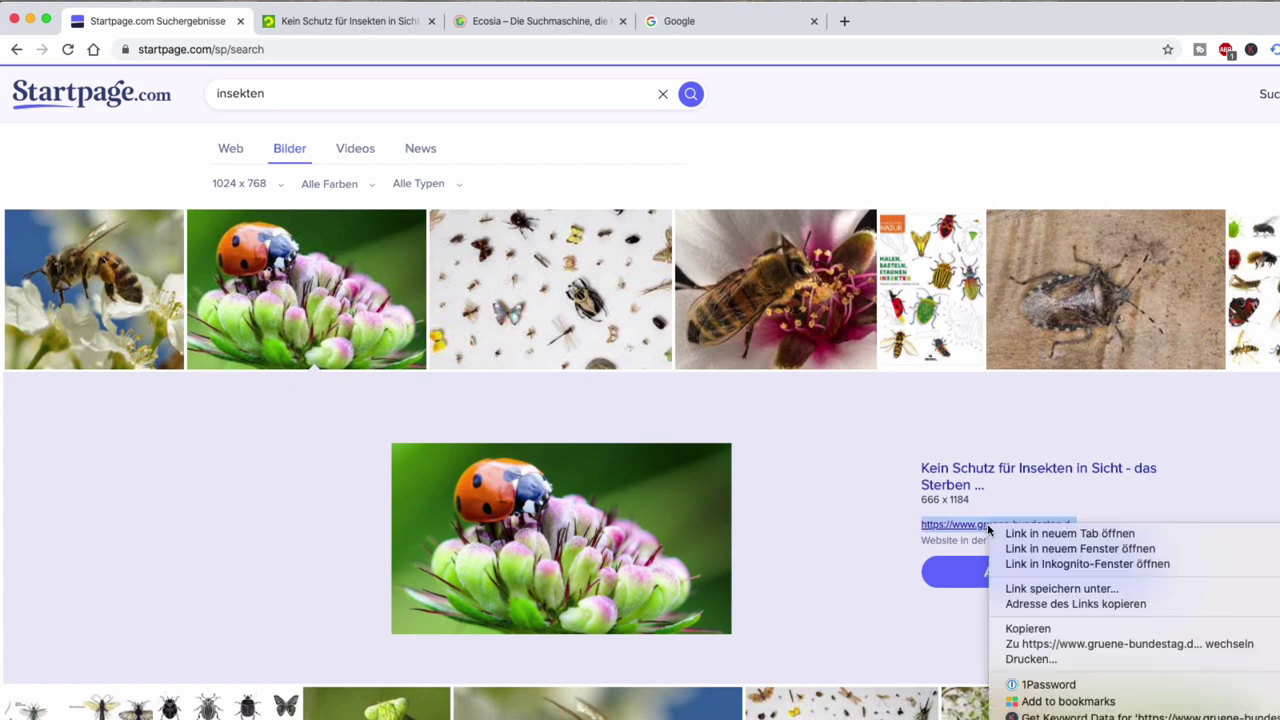
left_click(1052, 604)
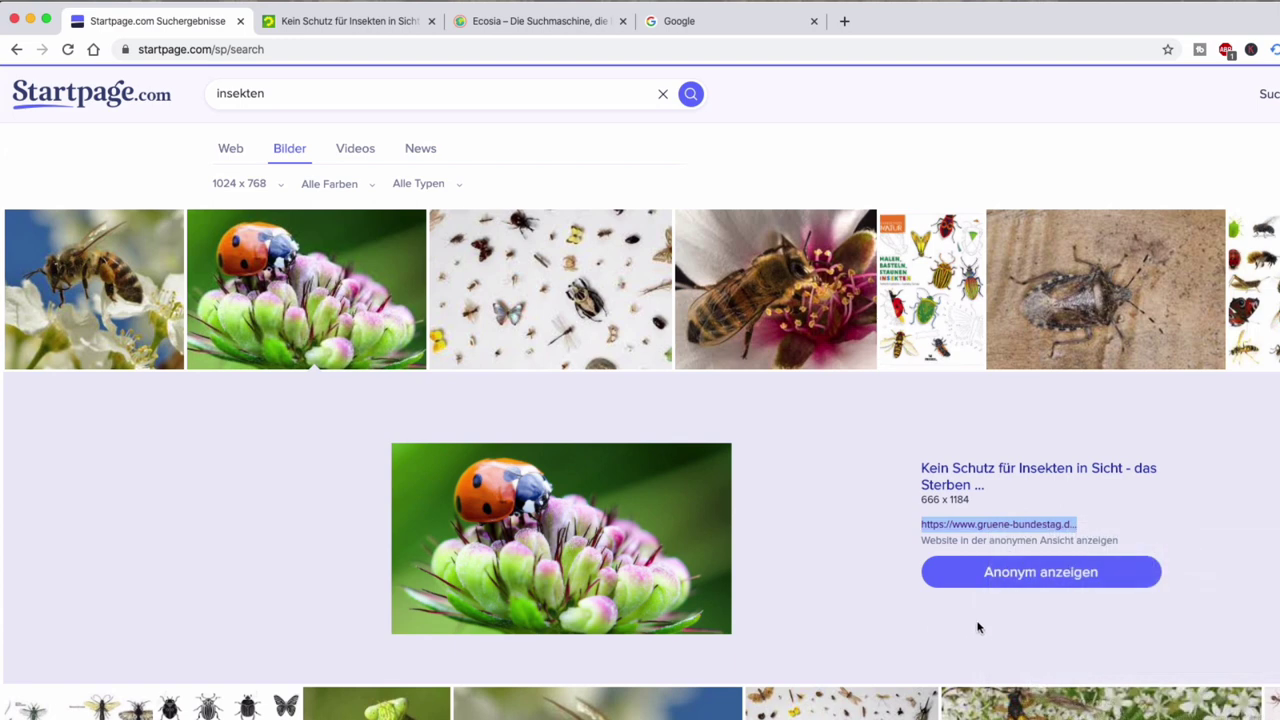
Paste the source URL at the slide's lower left, shrink it to size 9, and widen it to one line
key("super+Tab")
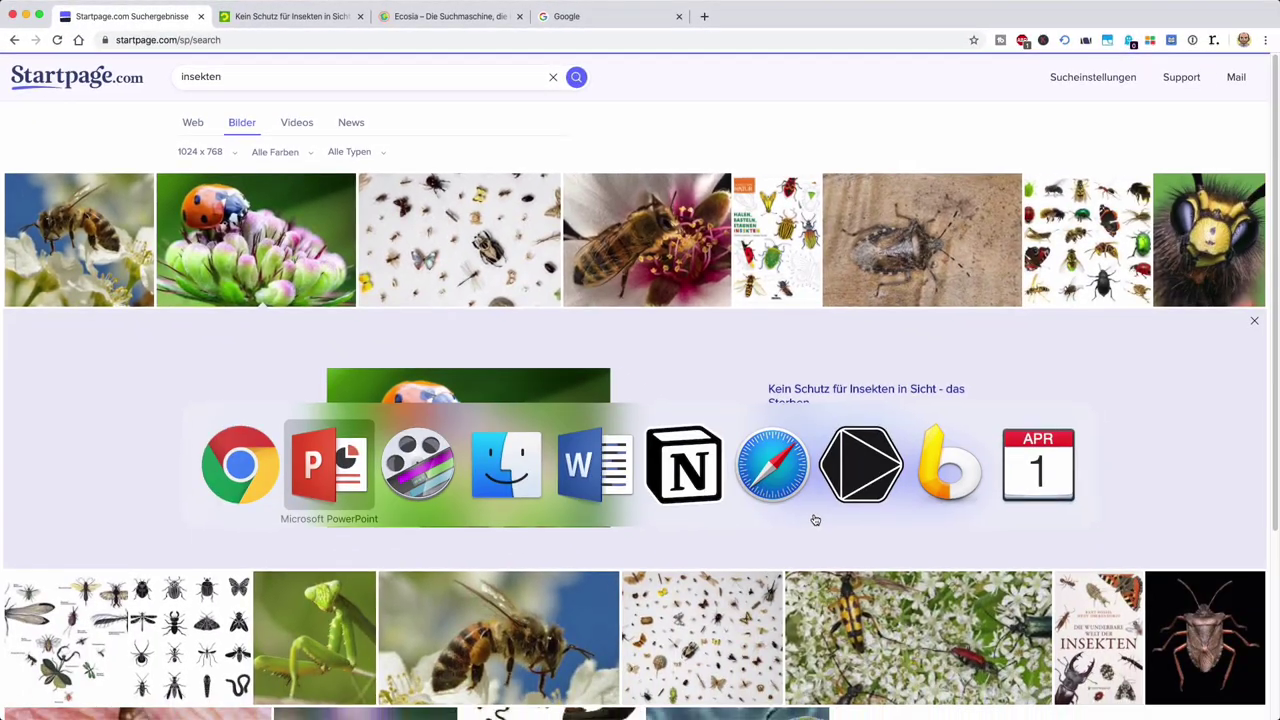
right_click(495, 552)
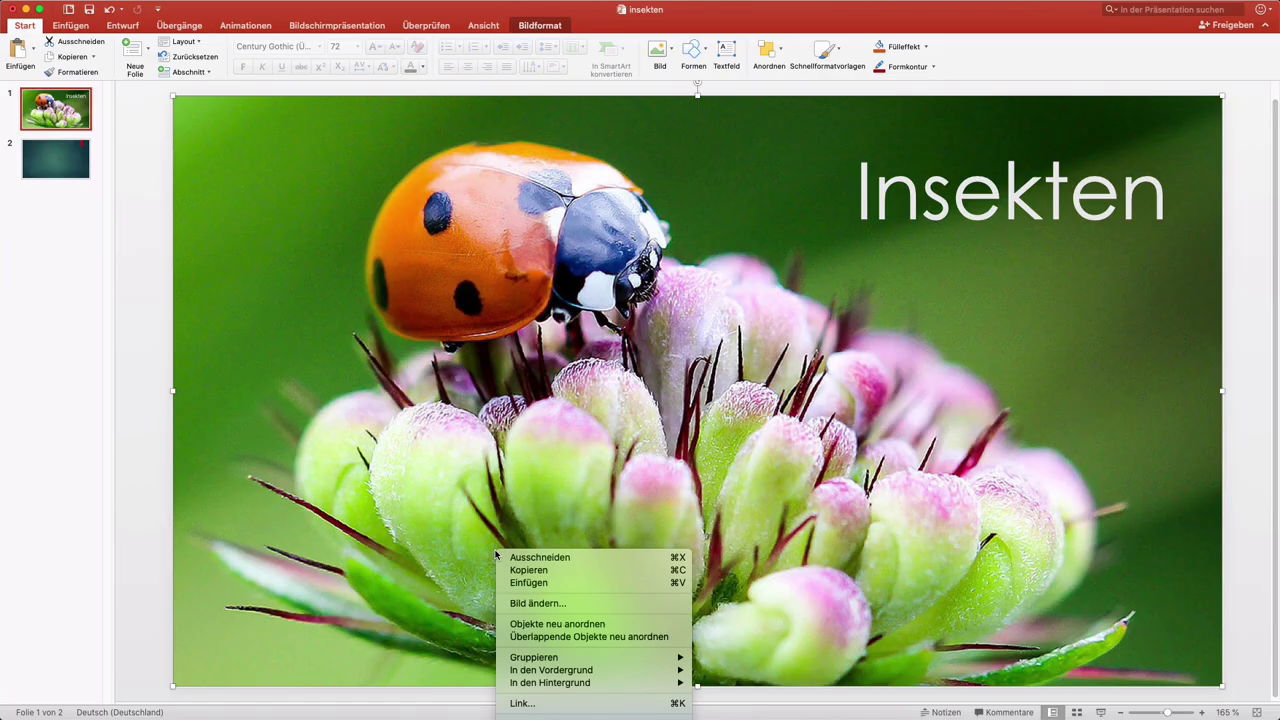
left_click(525, 587)
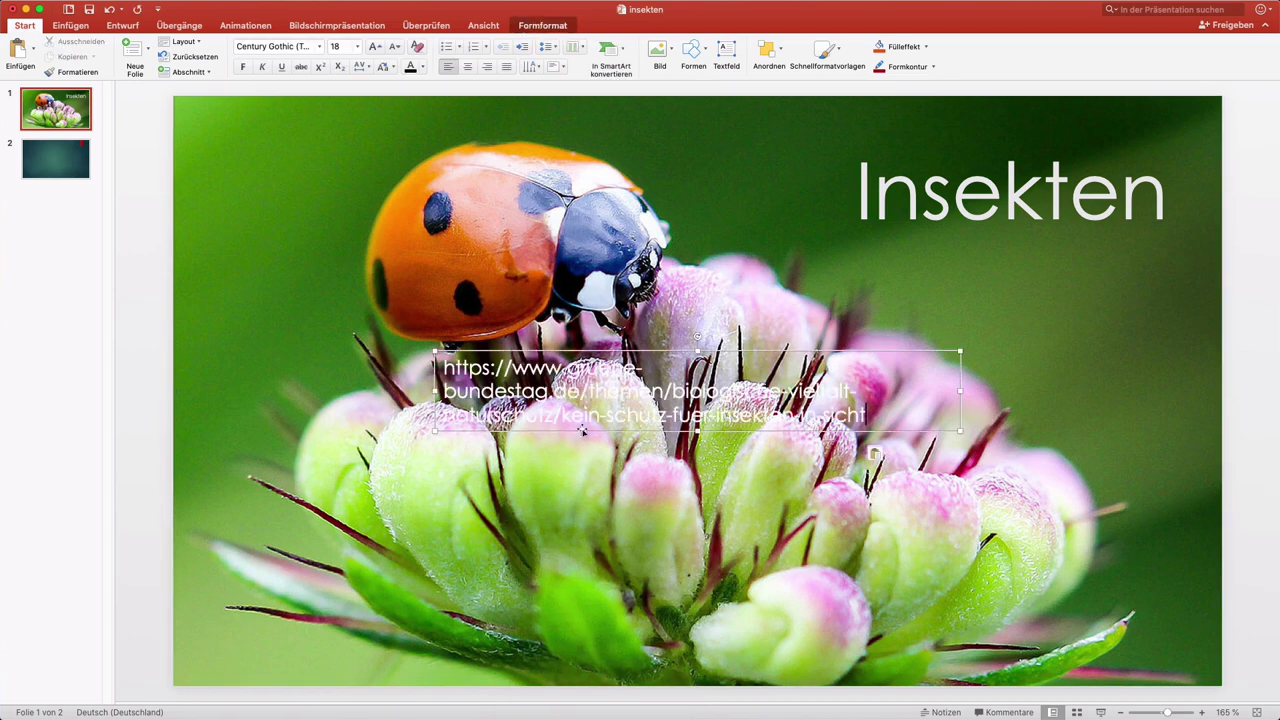
mouse_move(575, 373)
left_mouse_down()
mouse_move(348, 562)
mouse_move(320, 613)
left_mouse_up()
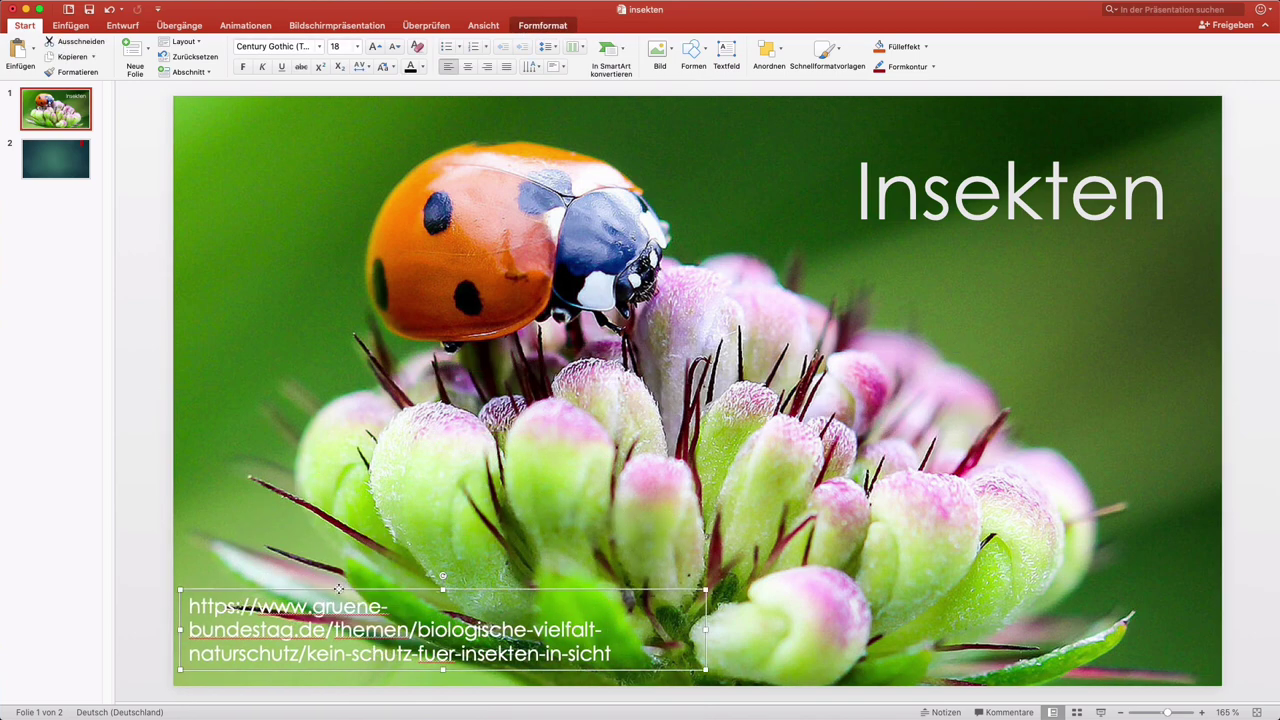
left_click(396, 47)
left_click(396, 47)
left_click(396, 47)
left_click(396, 47)
left_click(396, 47)
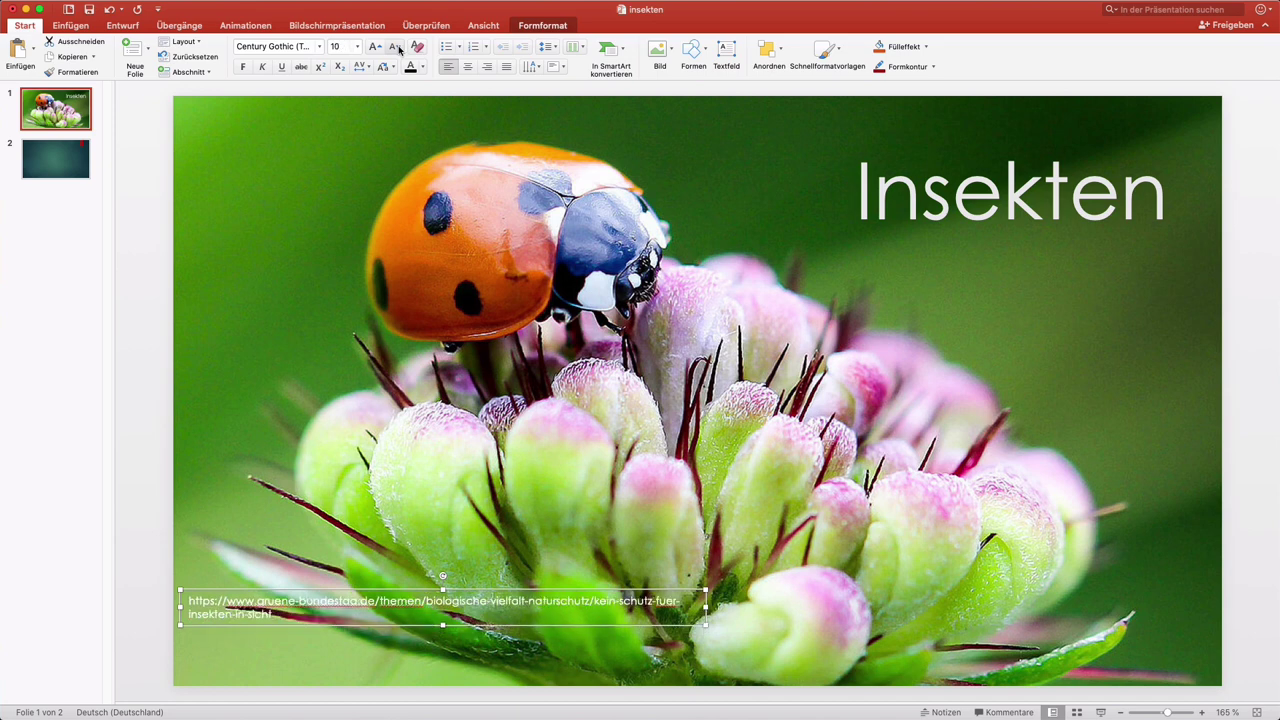
left_click(396, 47)
left_click_drag(706, 605, 1189, 605)
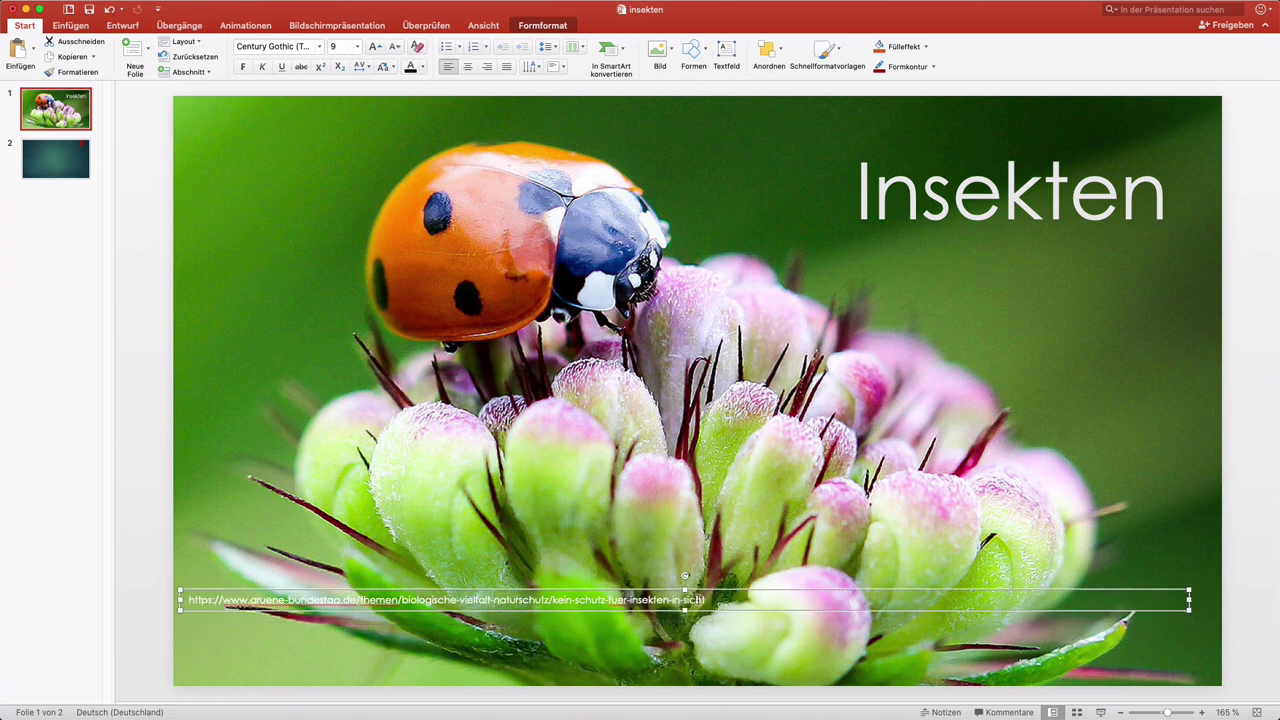
Append the date 01.04.2020, move the caption to the bottom edge, and colour it white
left_click(697, 600)
type("01.04.2020")
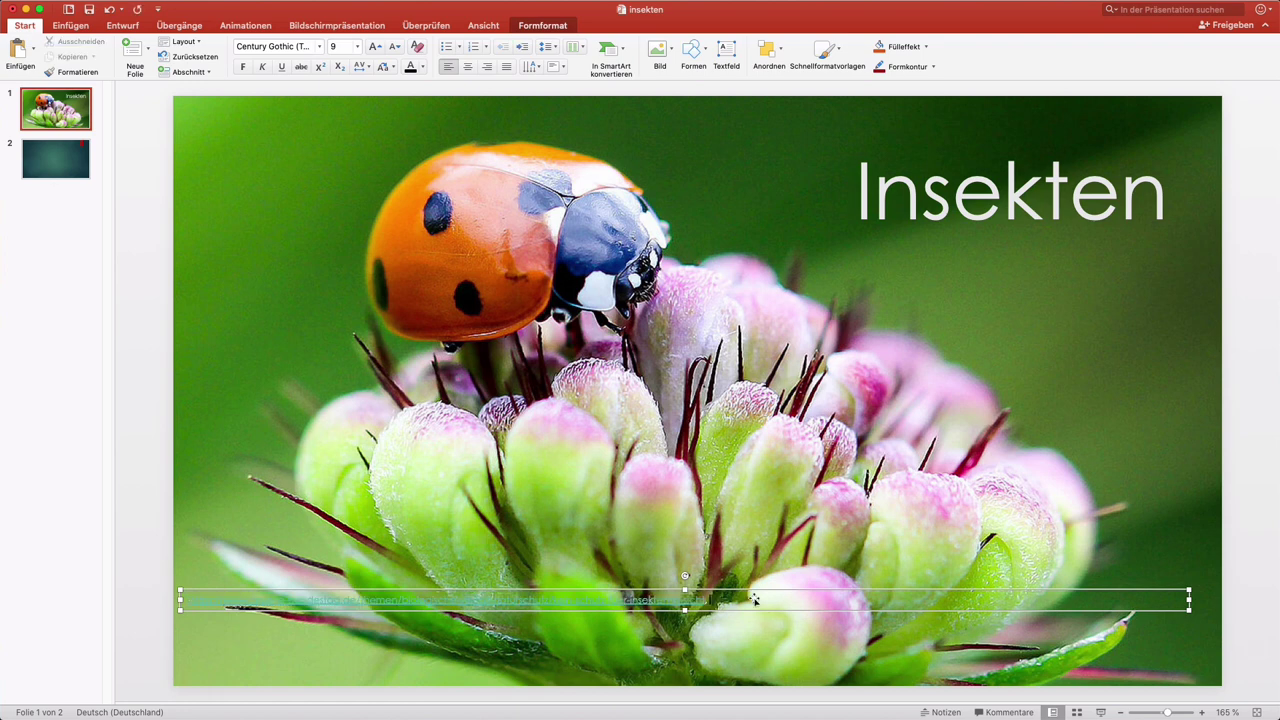
left_click(808, 553)
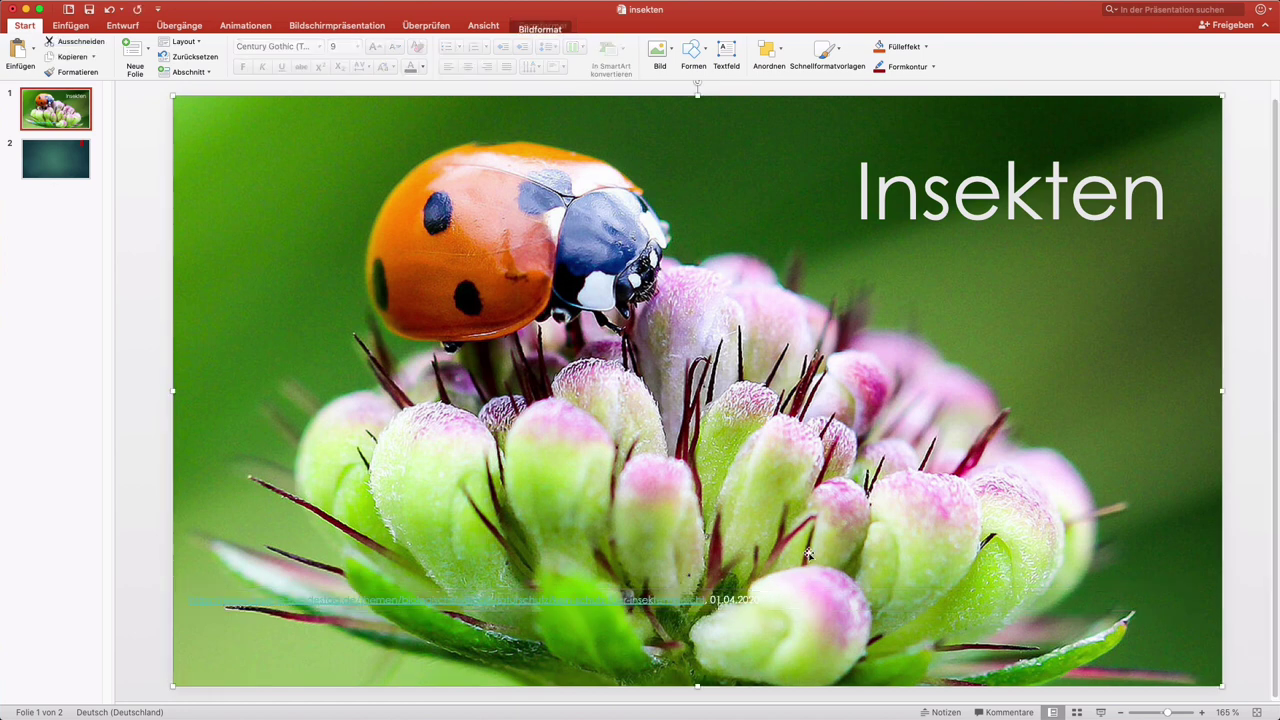
left_click(745, 597)
left_click_drag(755, 595, 750, 659)
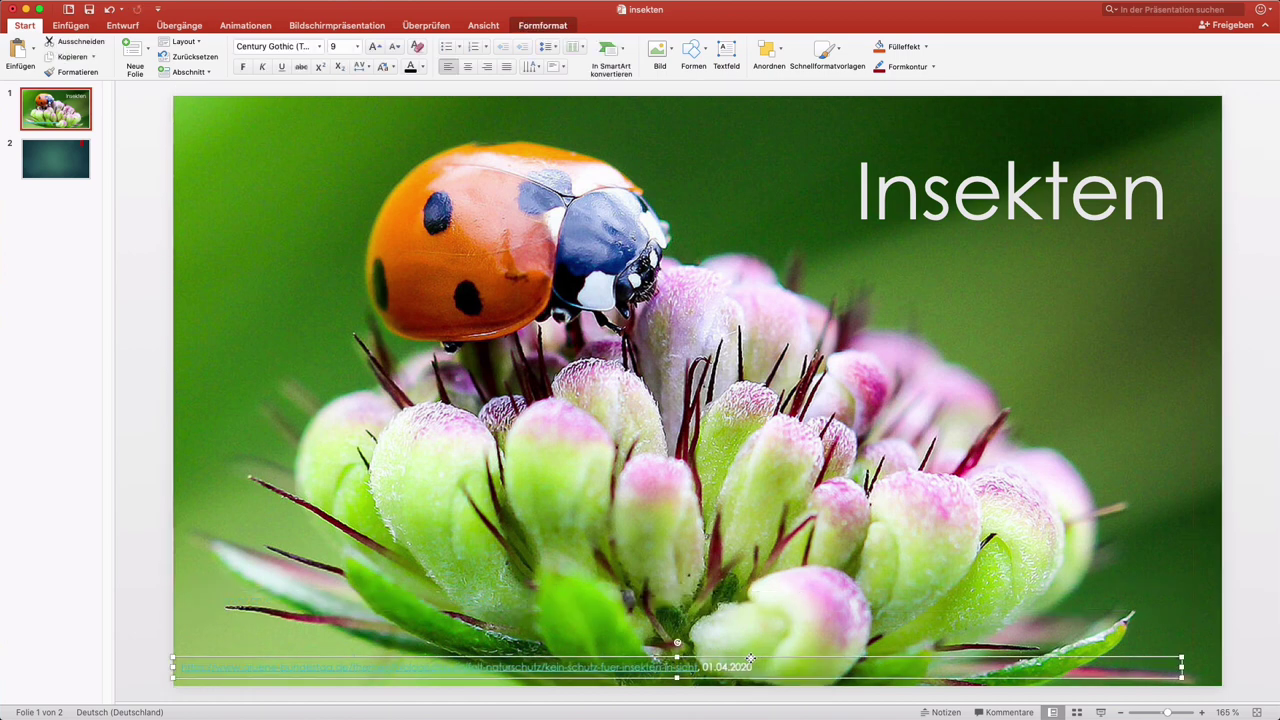
left_click(425, 67)
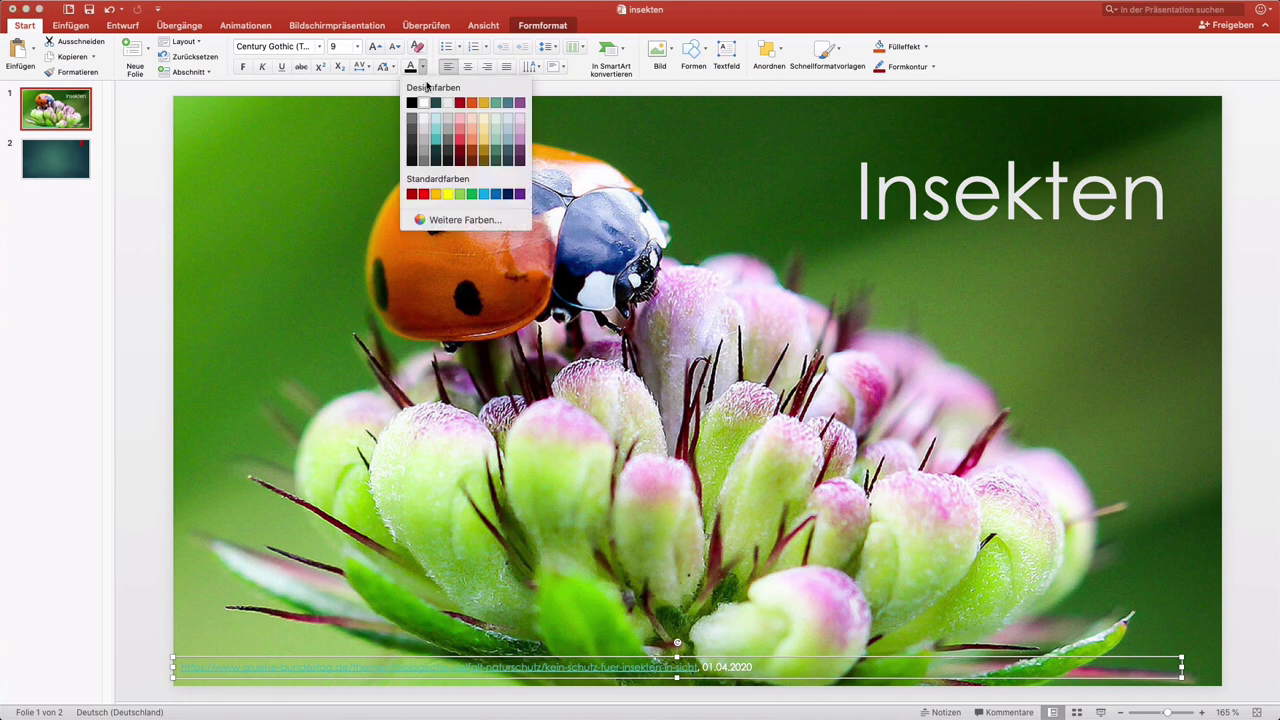
left_click(427, 101)
left_click(1084, 412)
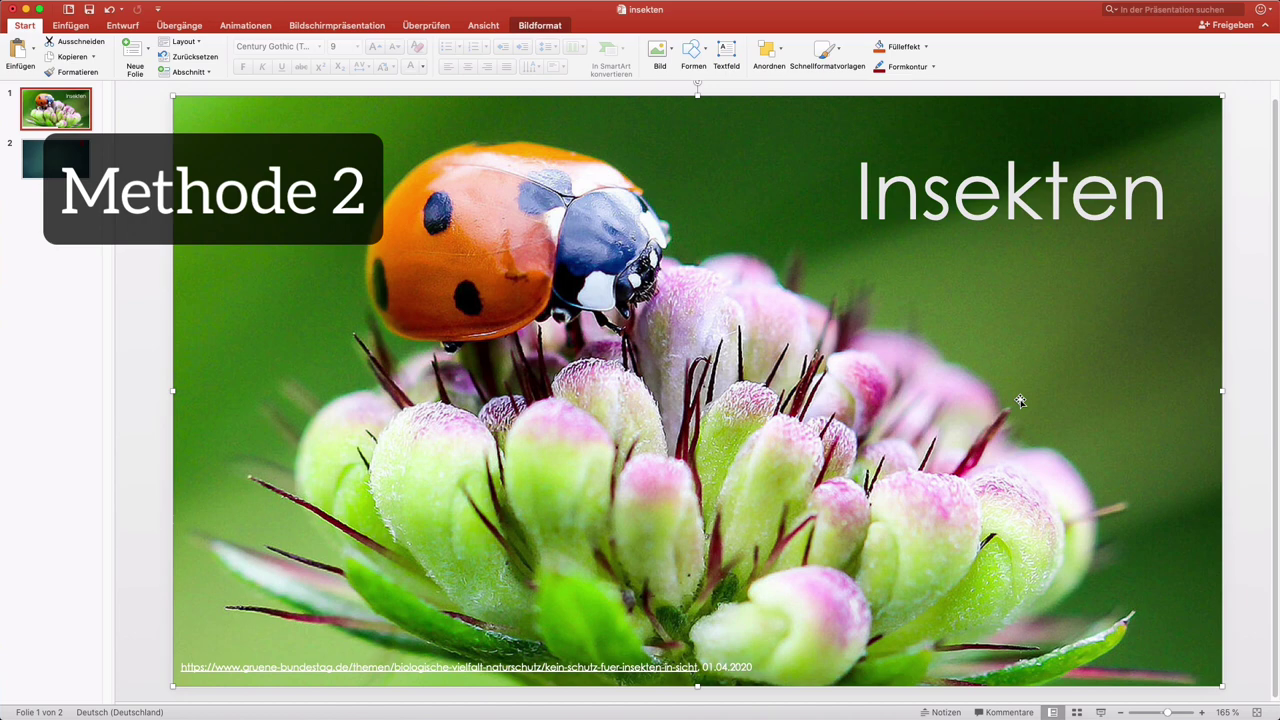
Start saving the ladybug photo to Referat Insekten/Abbildungen under the name marienkaefer-titebild
key("Tab")
key("super+Tab")
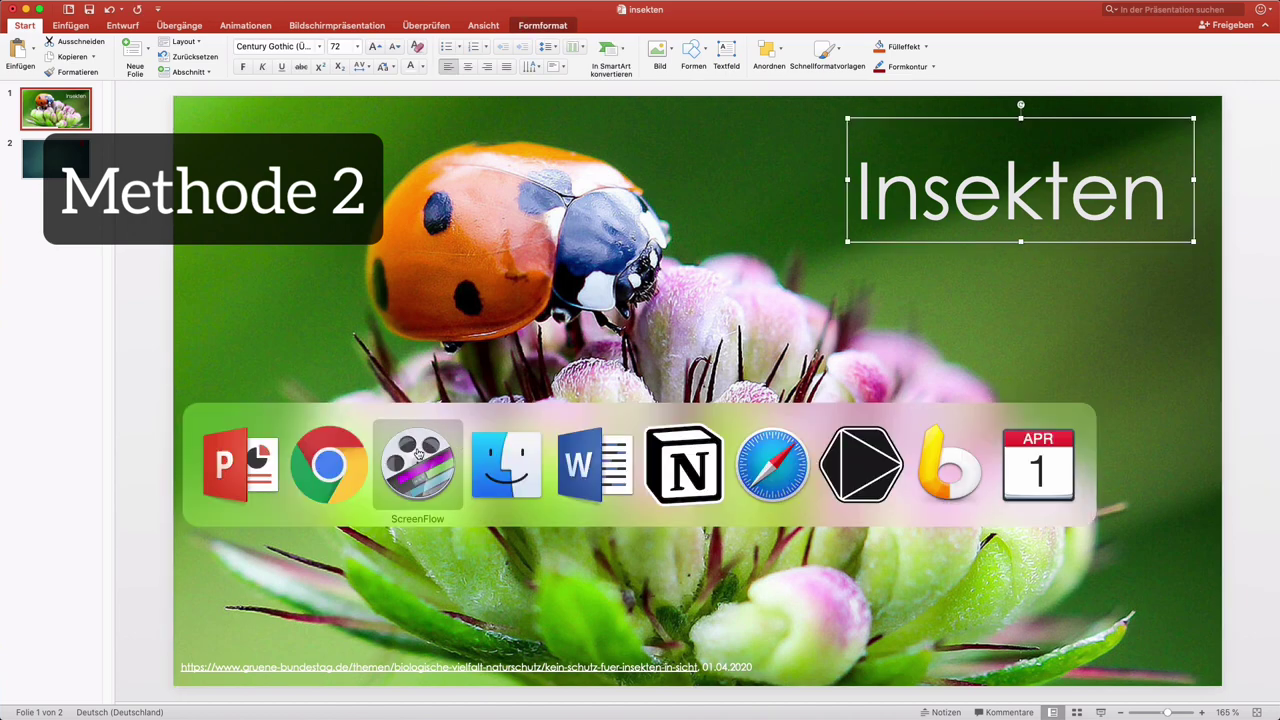
left_click(328, 465)
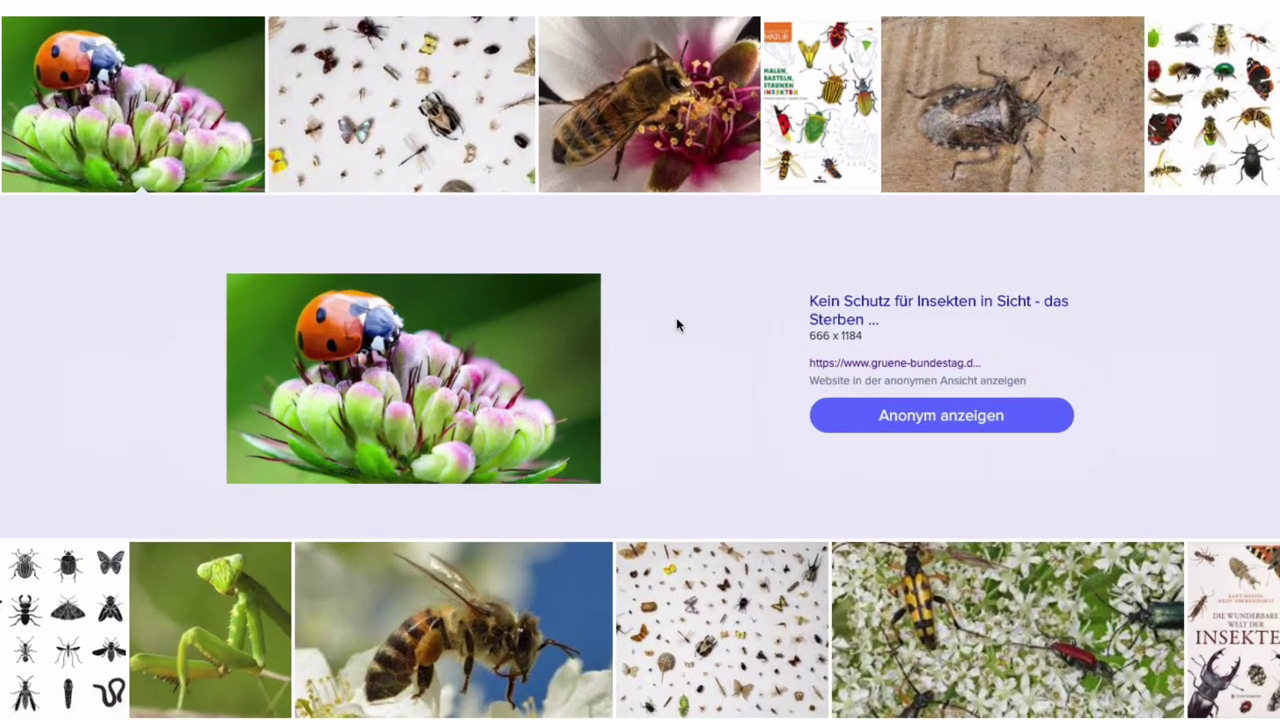
right_click(545, 318)
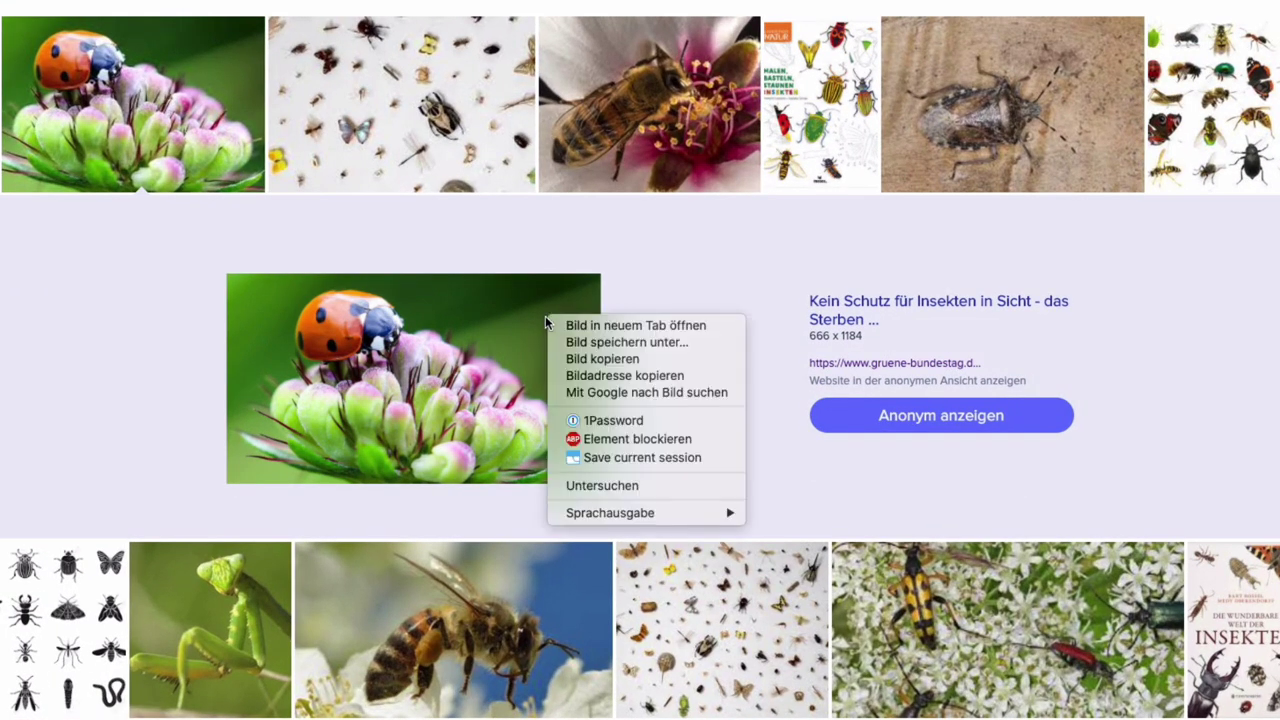
left_click(712, 342)
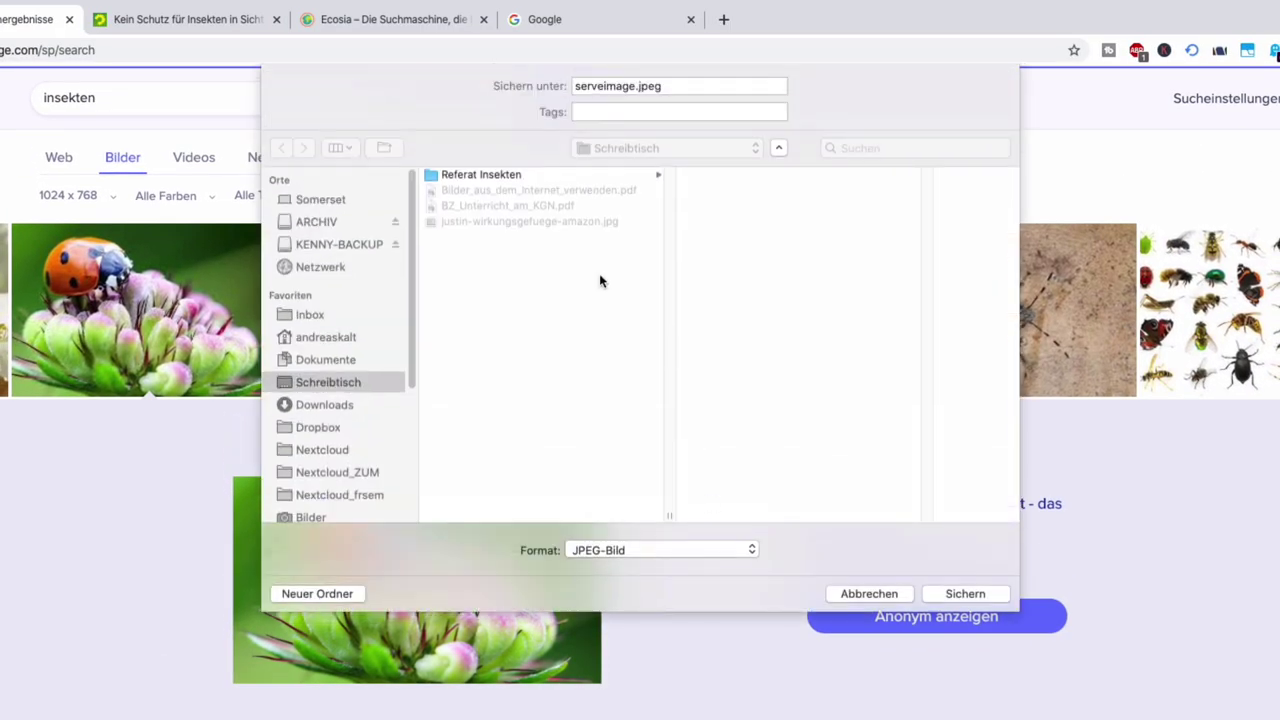
left_click(380, 405)
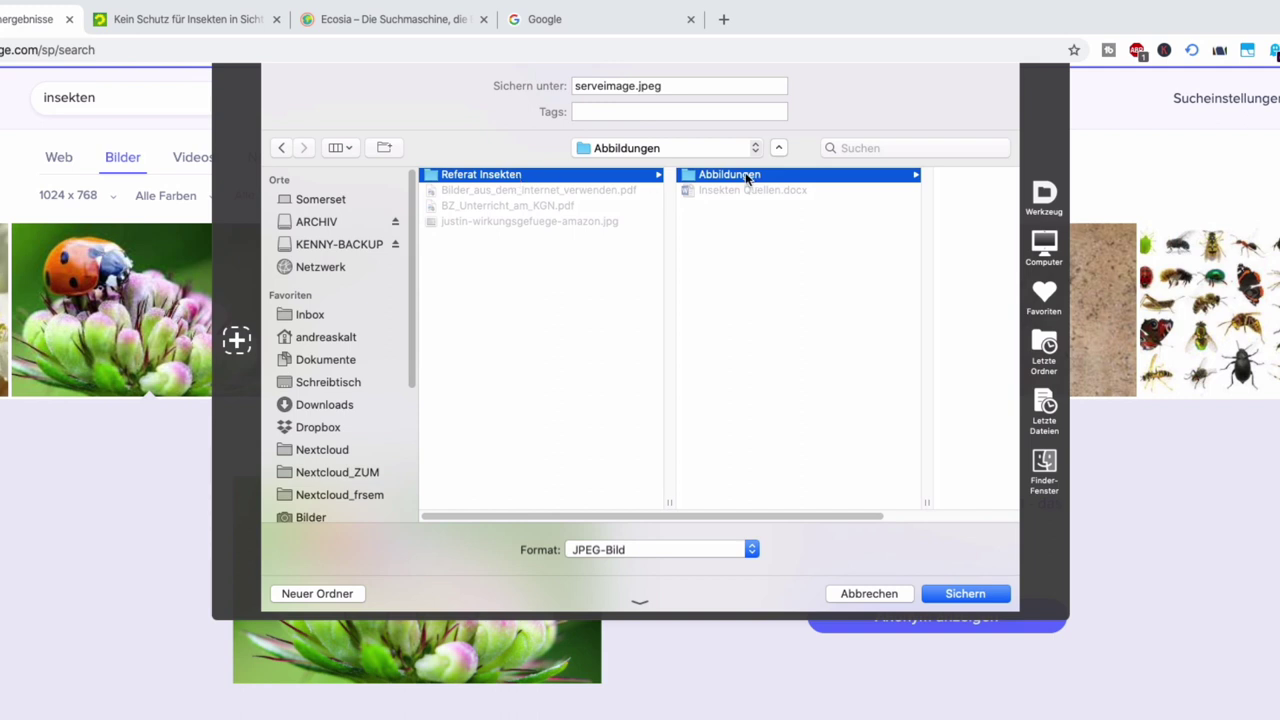
left_click(632, 85)
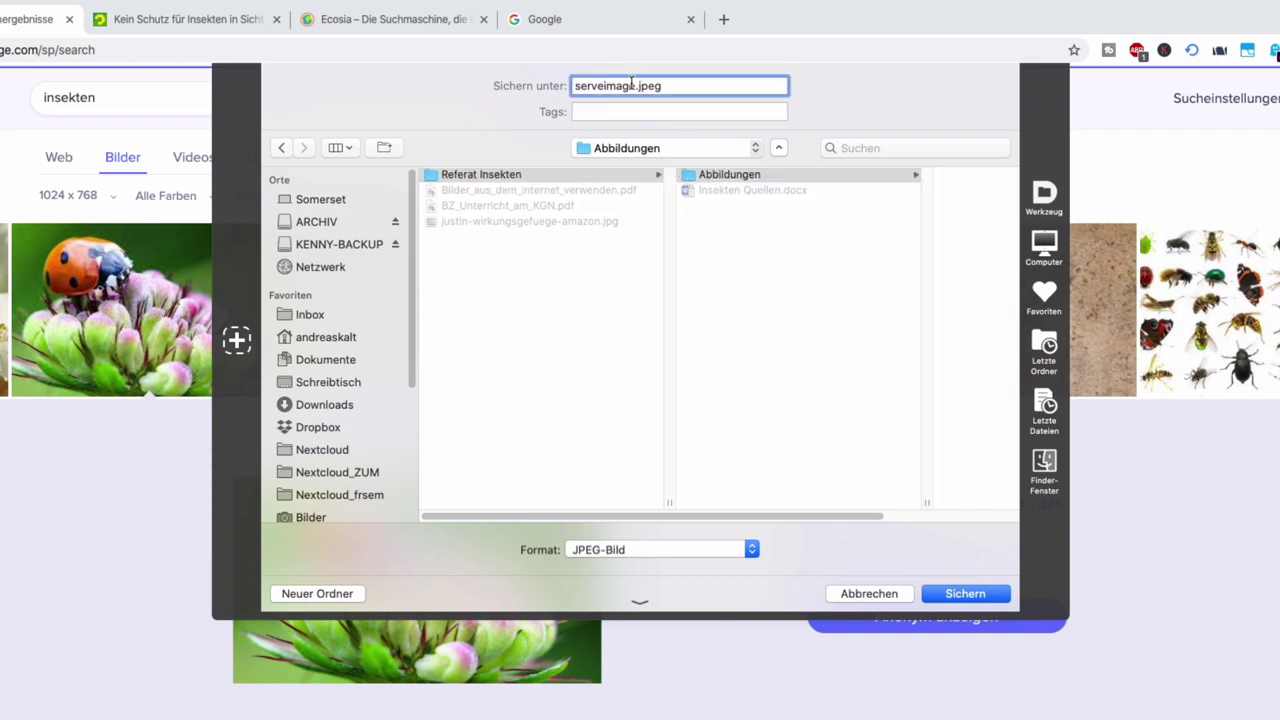
key("shift+super+Left")
type("ma")
type("rienkaefer-")
type("titebild")
Save the photo, copy its source page link address, and bring up the Insekten Quellen document
left_click(960, 588)
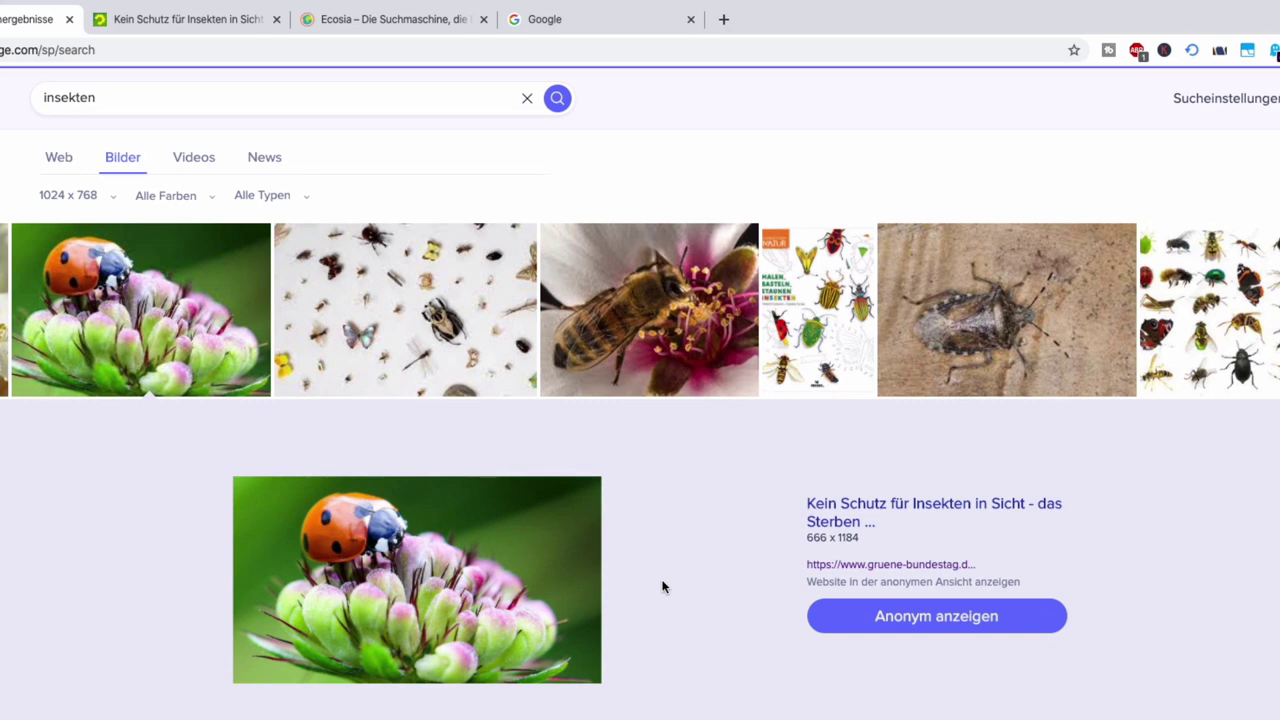
right_click(870, 570)
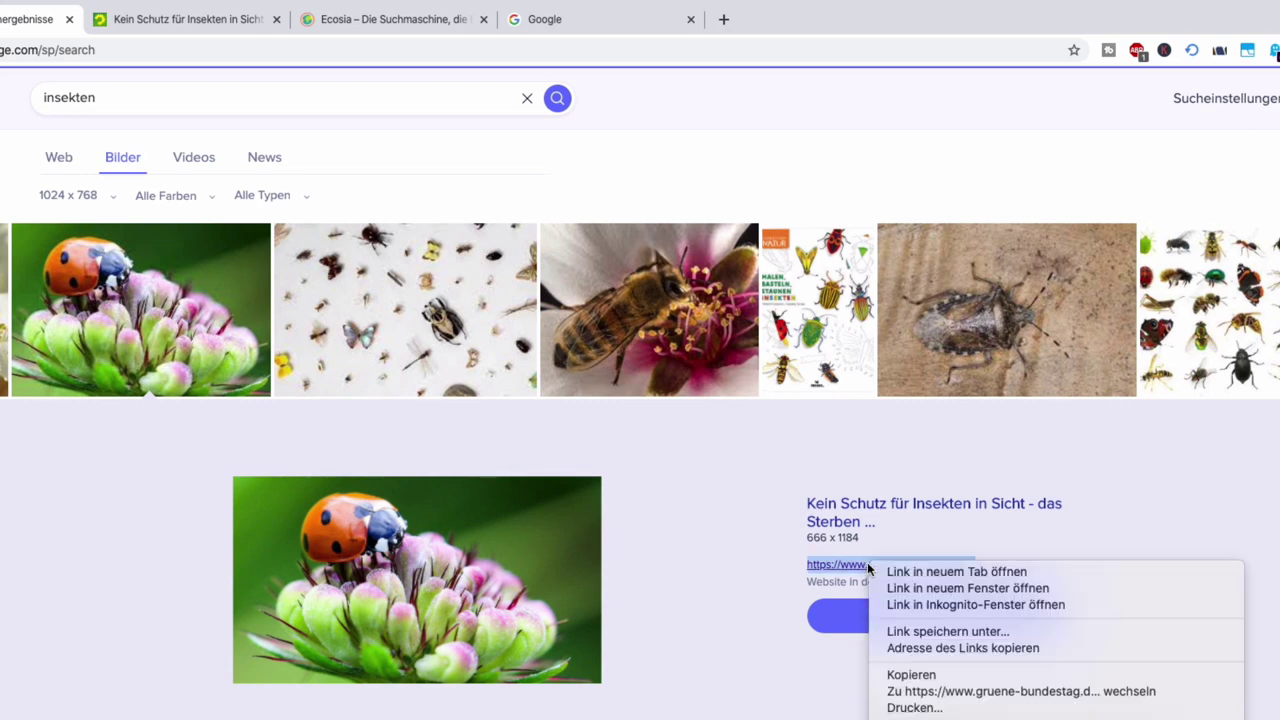
left_click(931, 647)
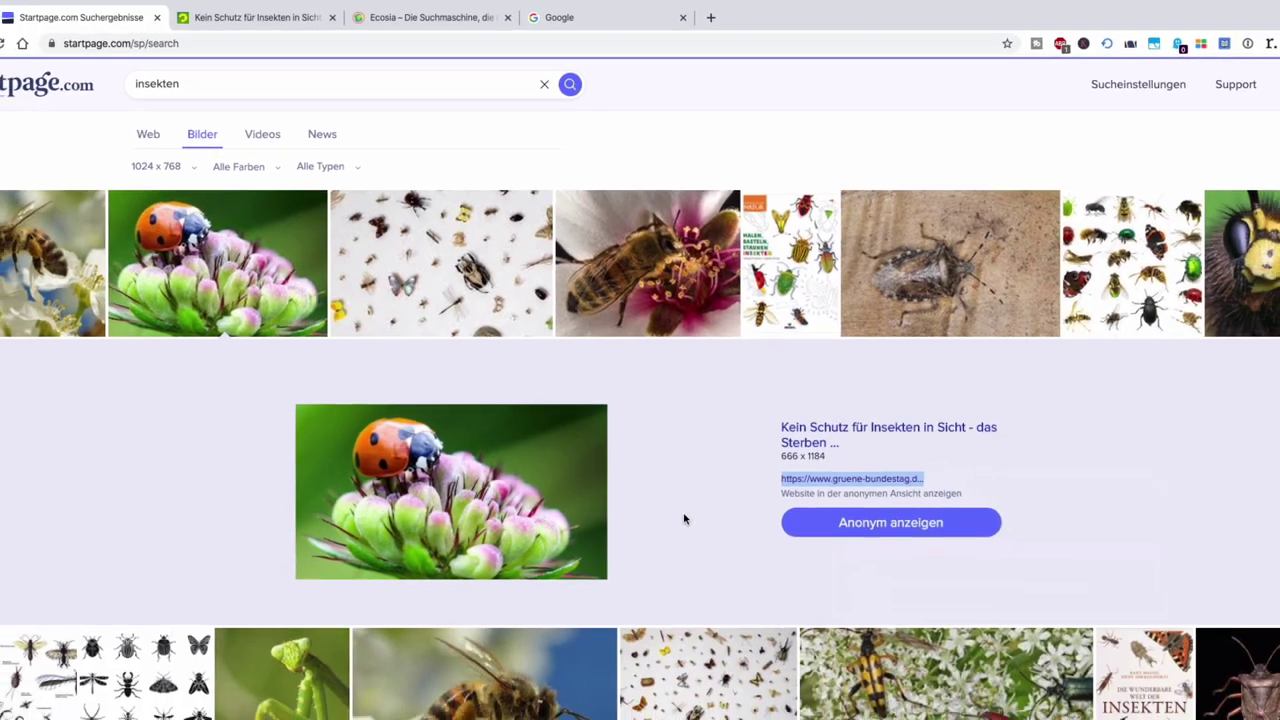
key("super+Tab")
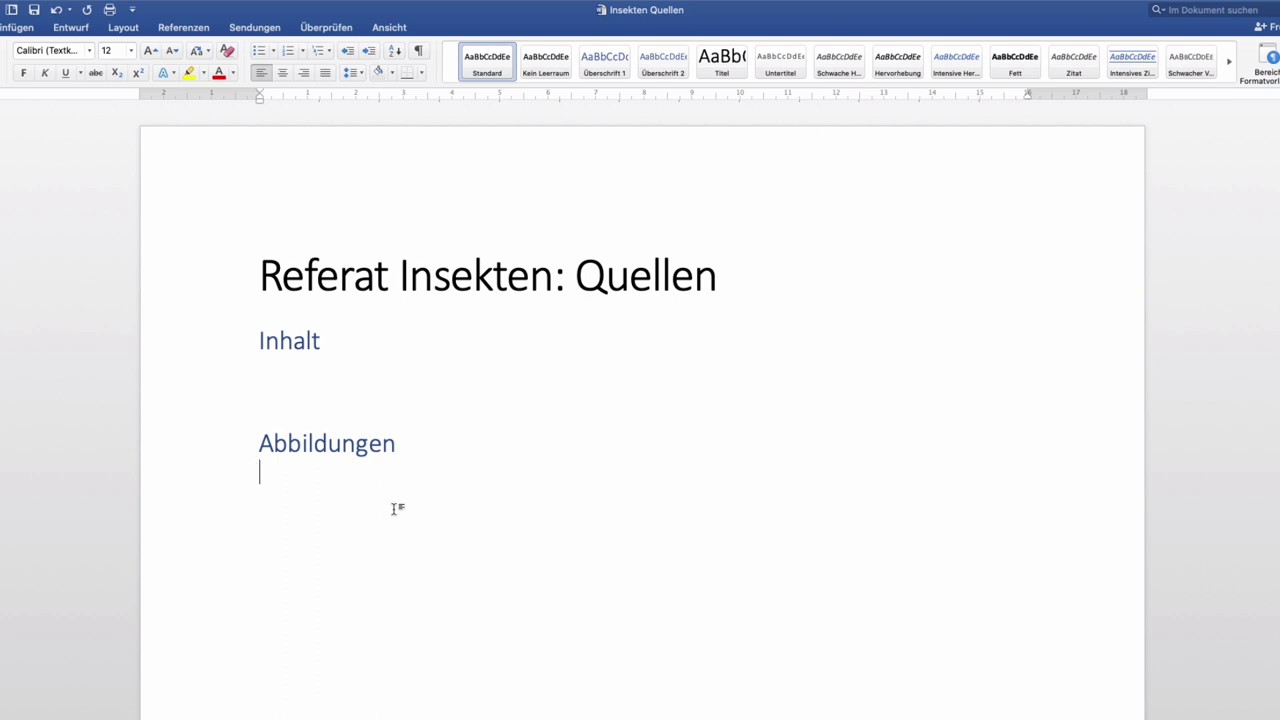
Under Abbildungen, enter 'marienkaefer-titelbild.jpg:' followed by the pasted source URL, fixing the typo
type("marienkaed")
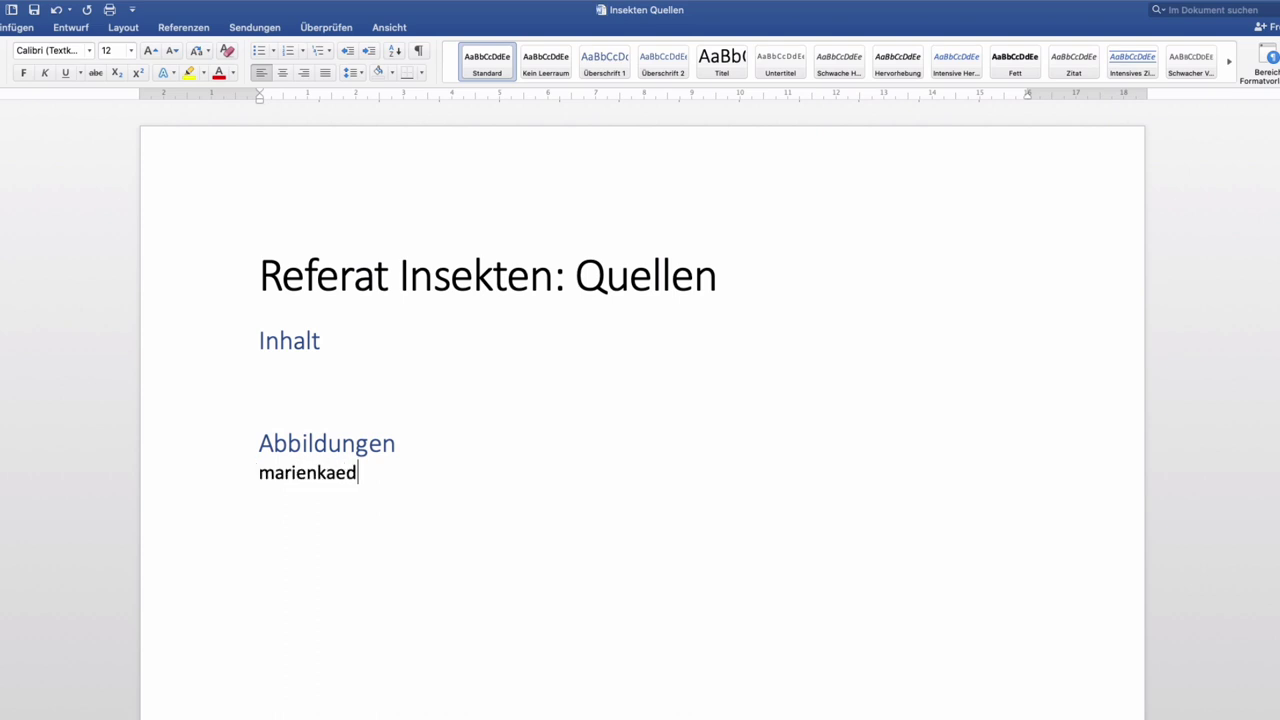
type("er-titelbild")
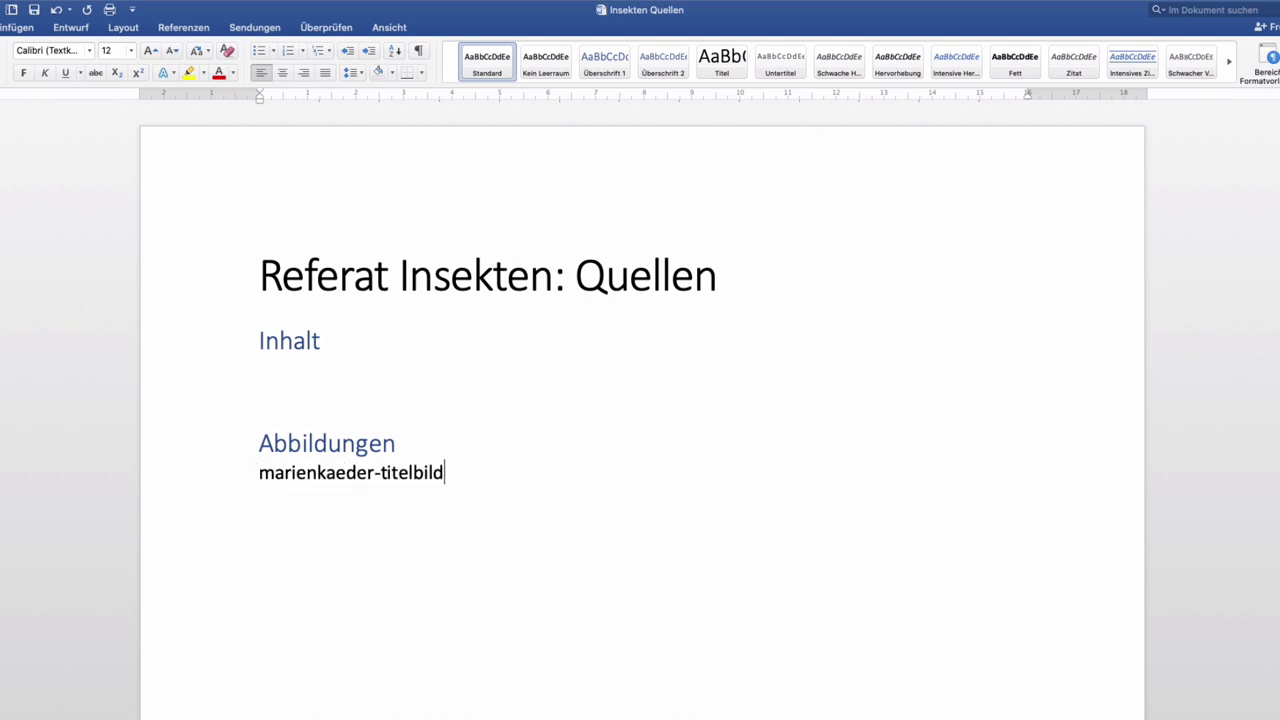
type(".jpg:")
key("super+v")
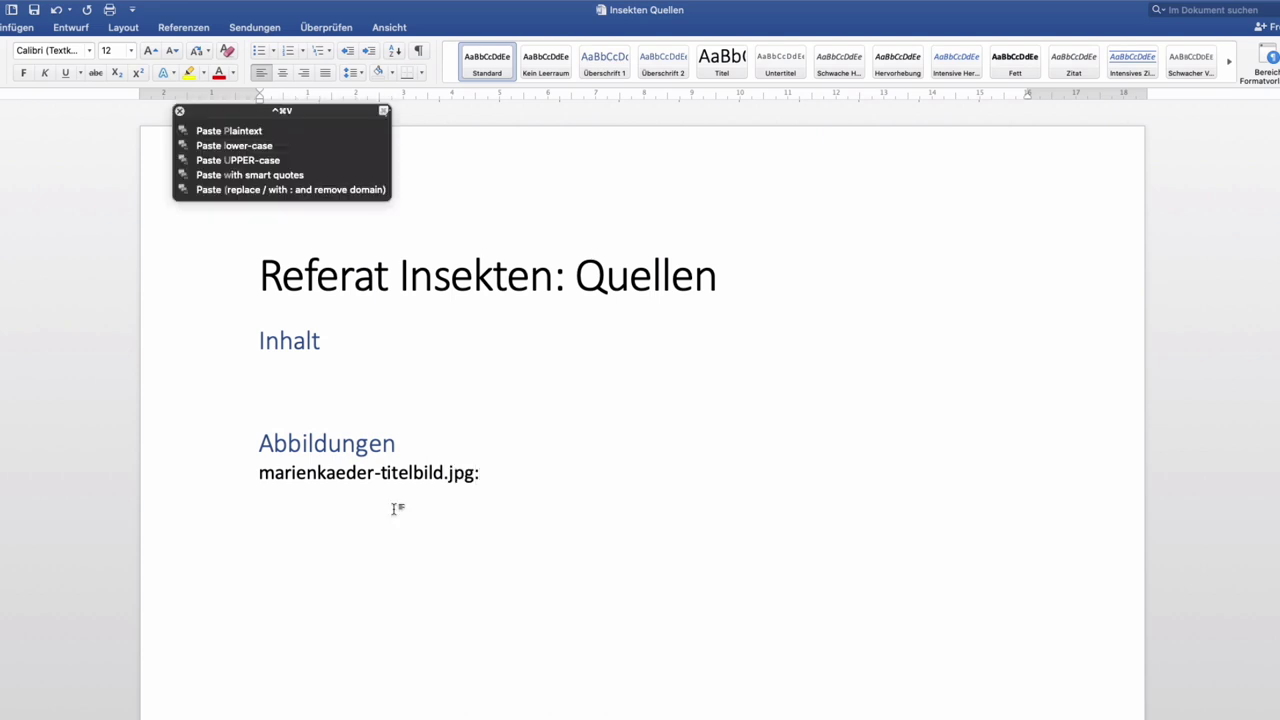
key("Return")
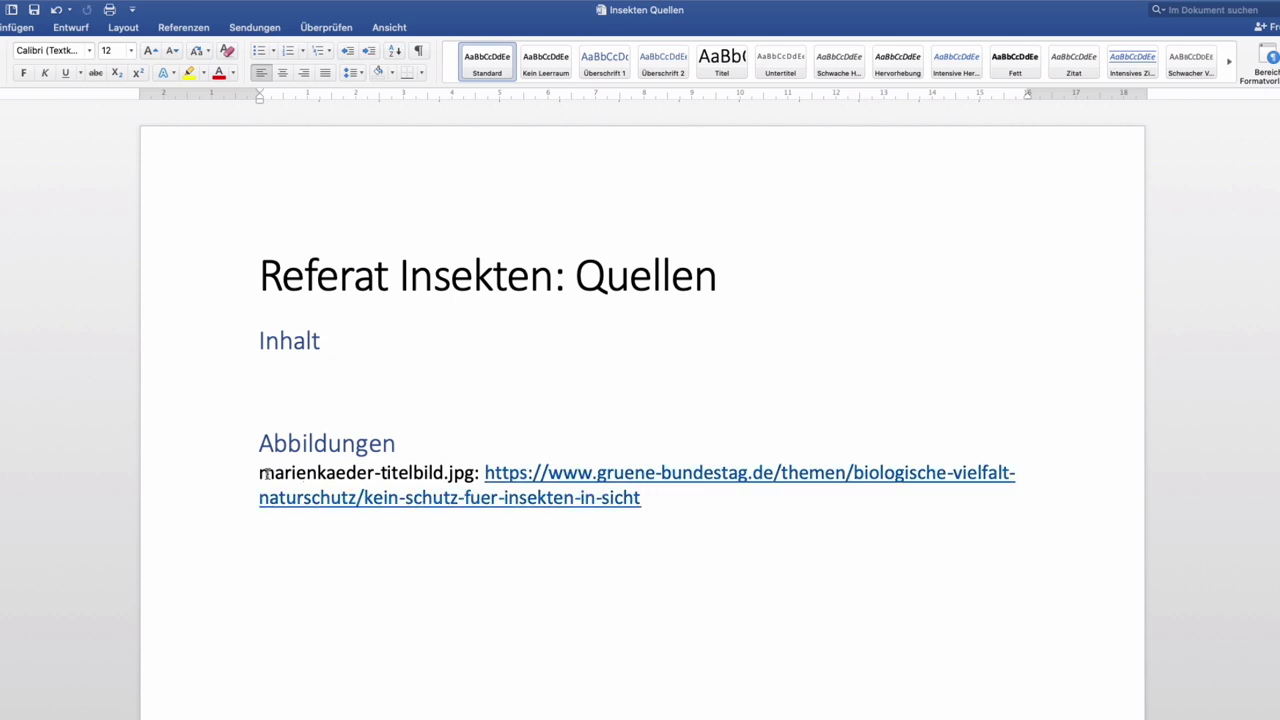
left_click(357, 472)
key("BackSpace")
type("f")
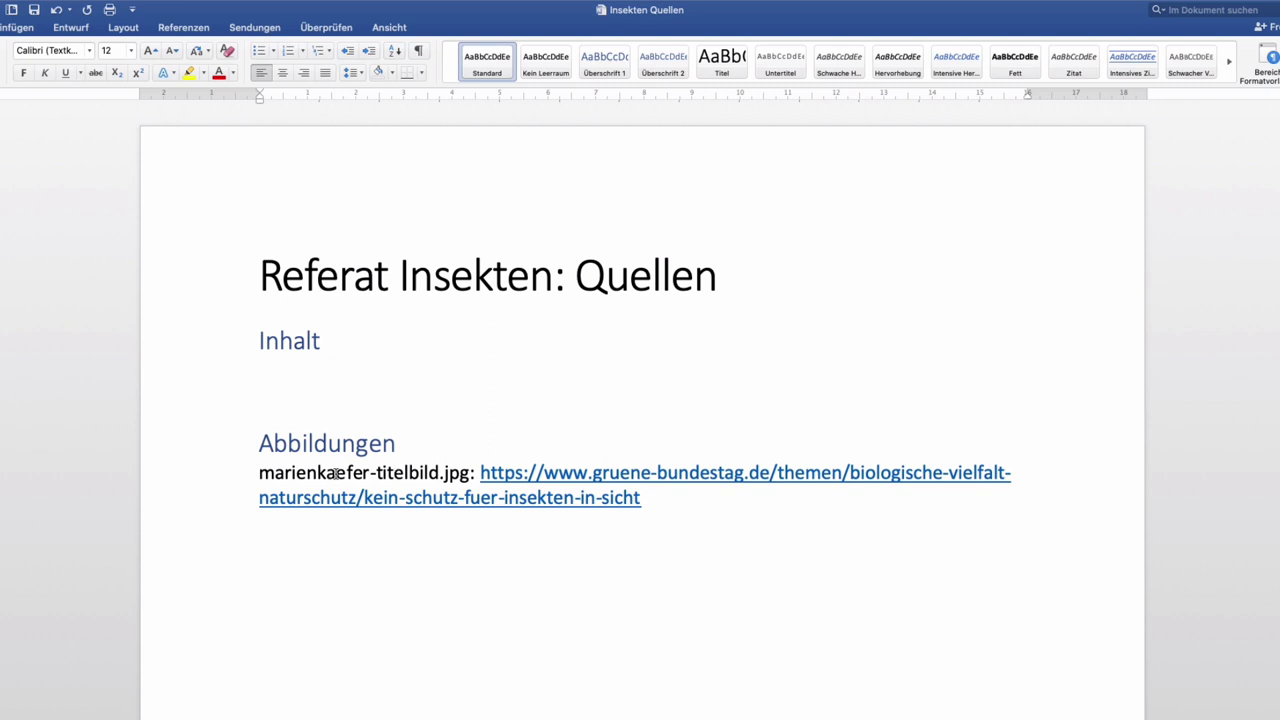
Check in Finder that the ladybug image is saved in the Abbildungen folder
key("super+Tab")
key("super+Tab")
key("super+Tab")
key("super+Tab")
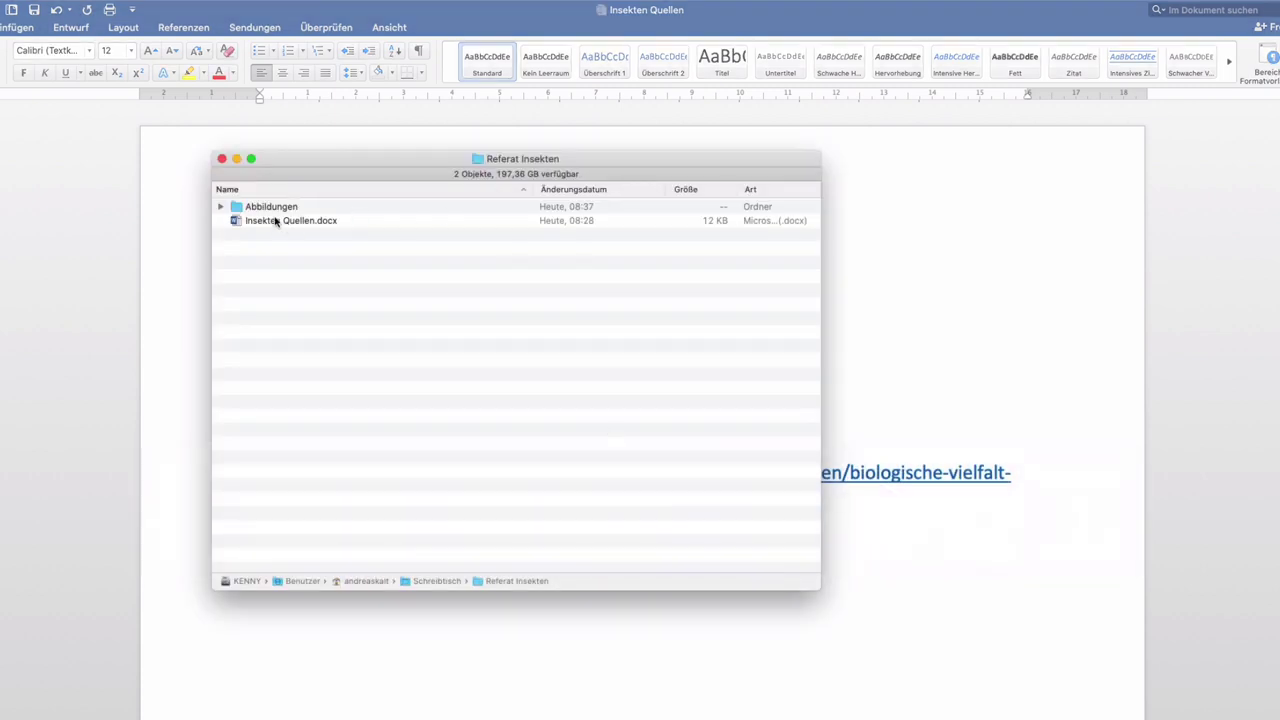
left_click(220, 206)
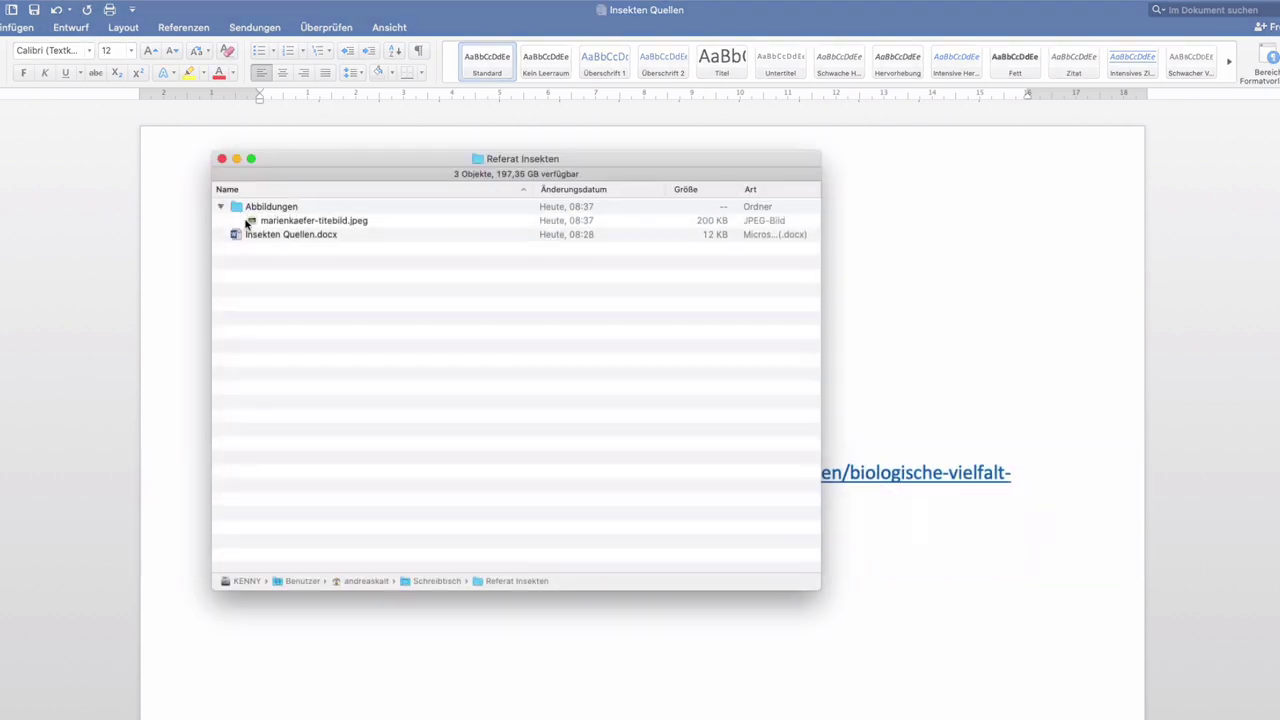
left_click(315, 222)
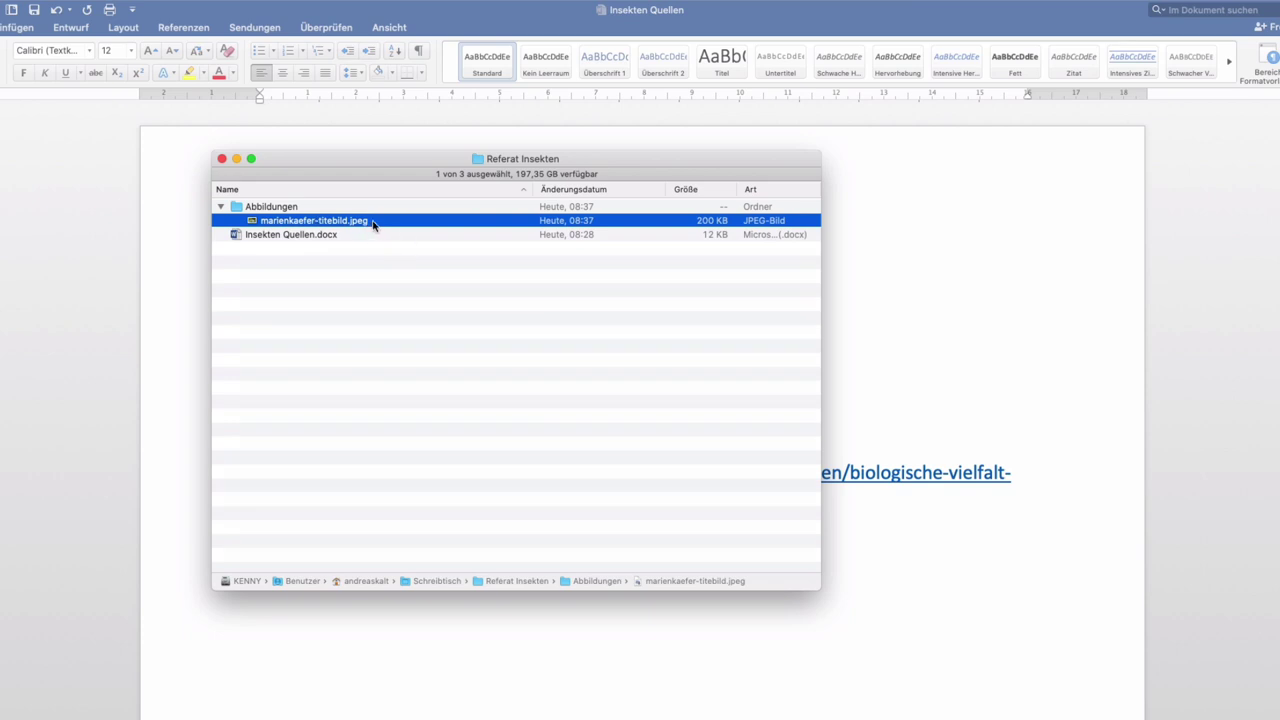
left_click(408, 290)
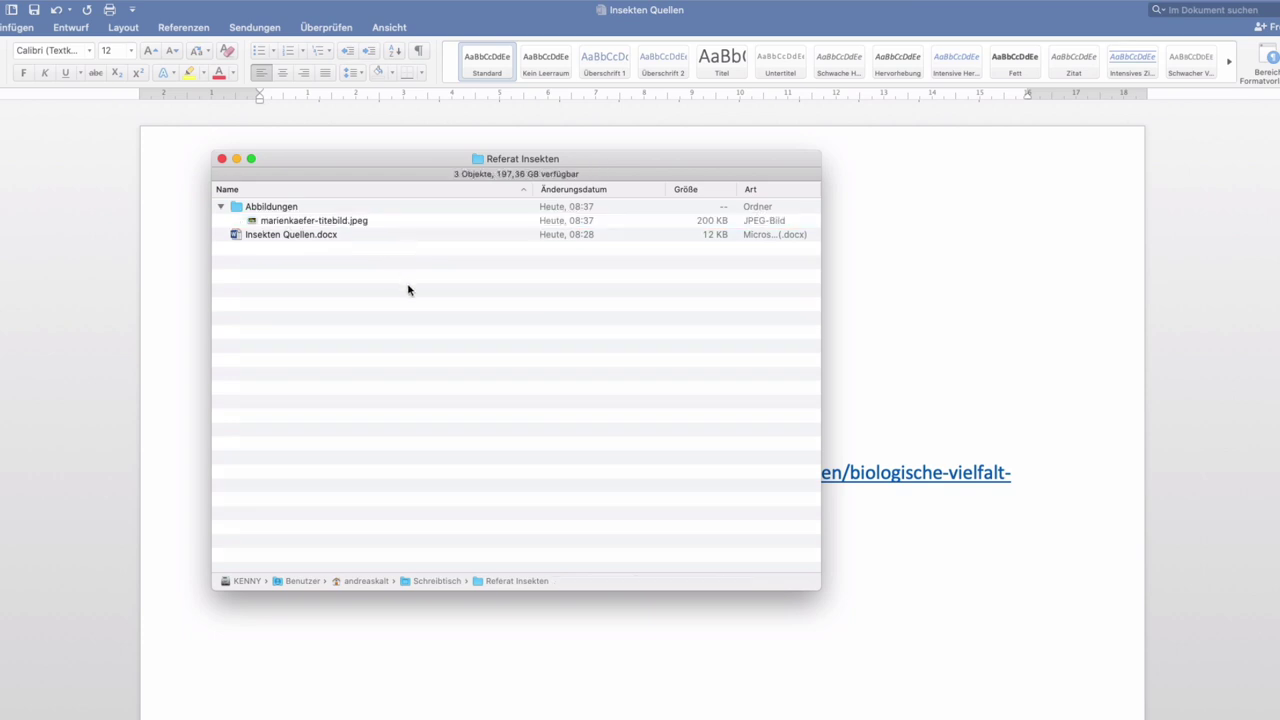
key("Down")
Add ', 01.04.2020' after the source link in Word, then return to Finder
key("super+Tab")
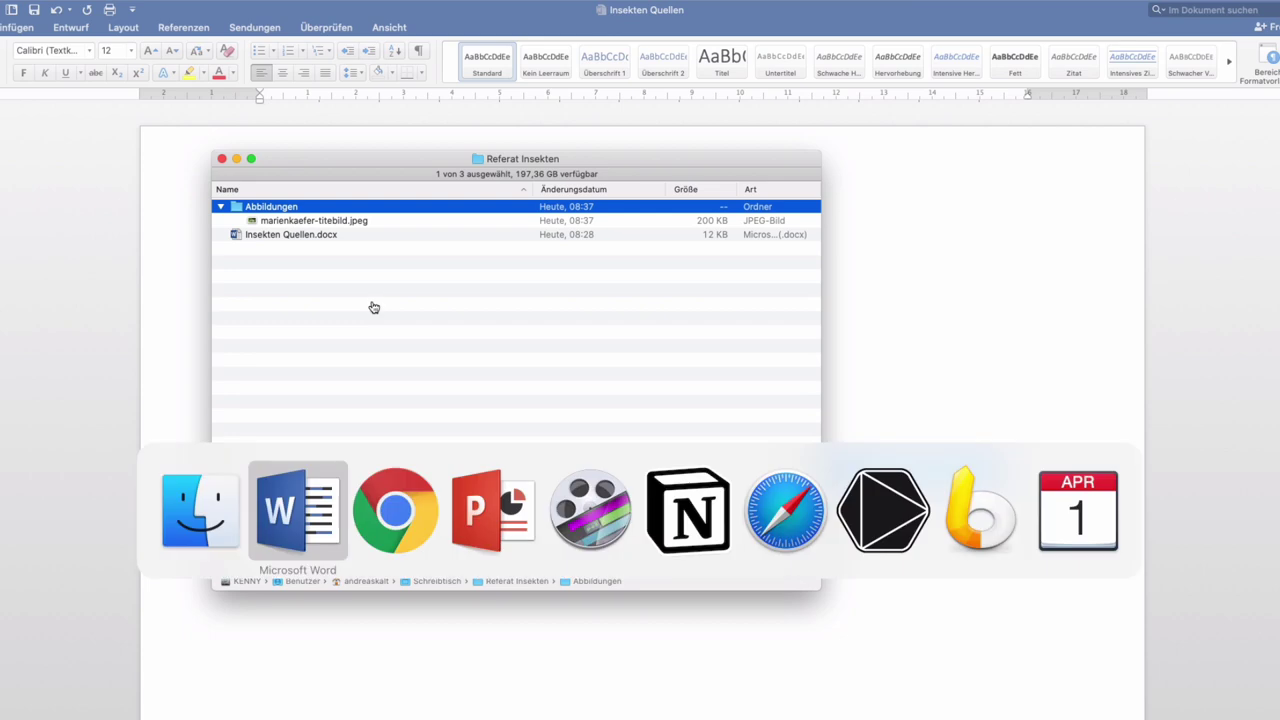
left_click(677, 494)
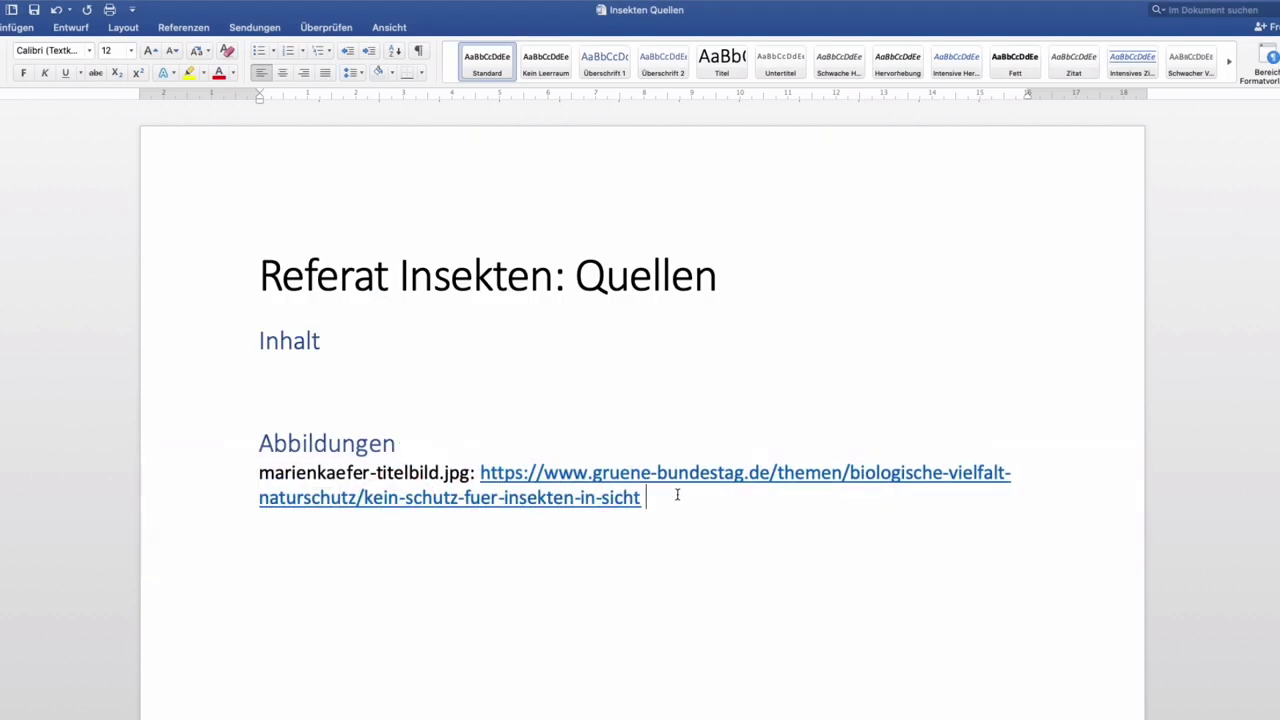
type(", 01.04.2020")
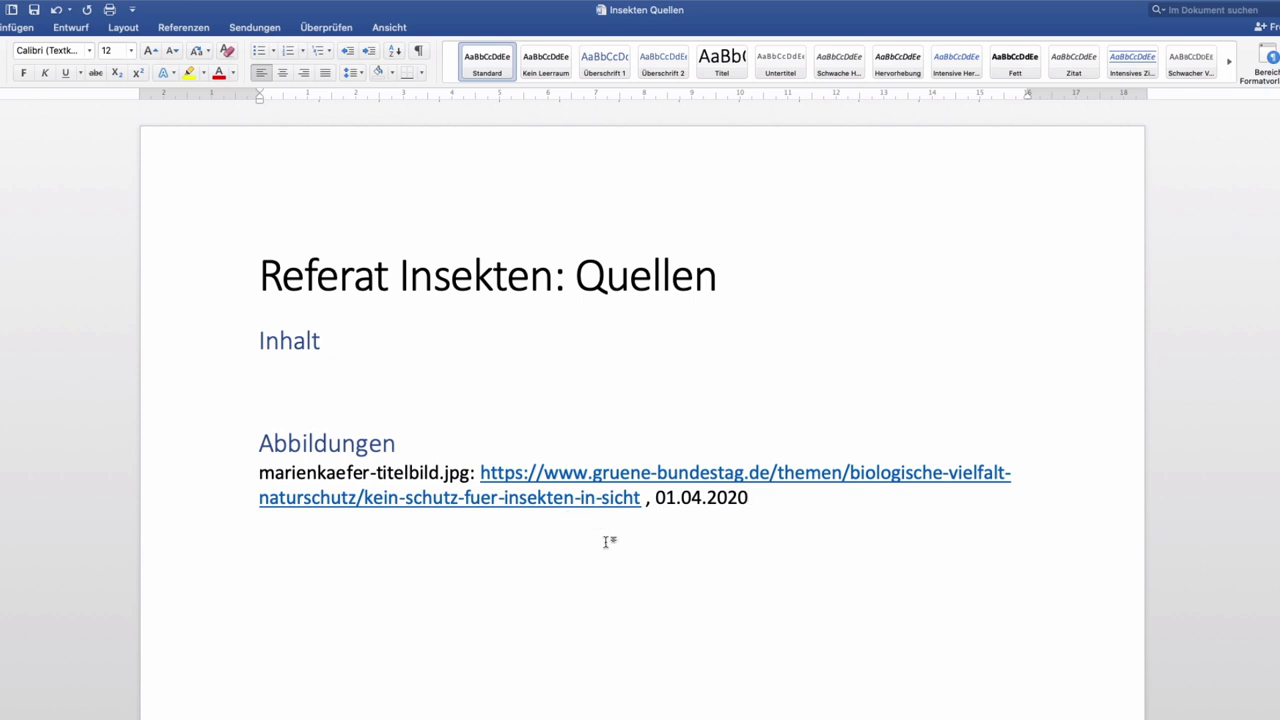
key("super+Tab")
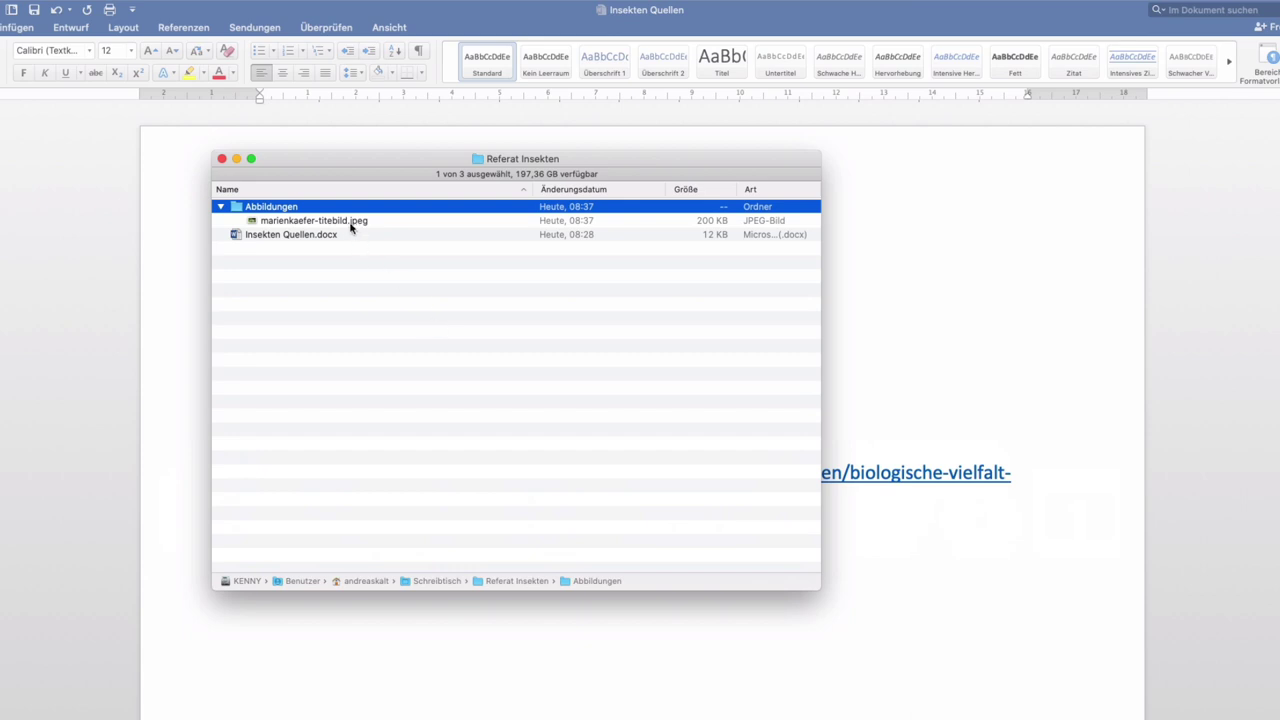
Select marienkaefer-titebild.jpeg in the Abbildungen folder in Finder
left_click(348, 227)
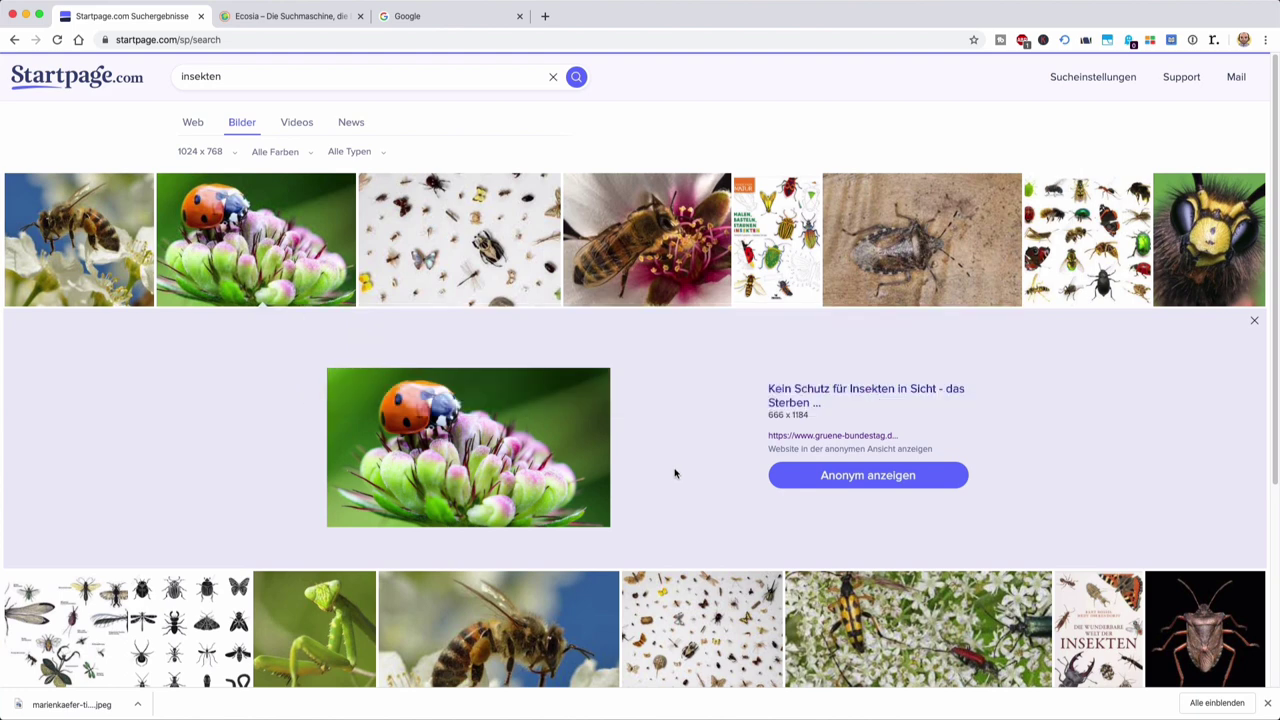
Search Ecosia for 'insekten' and show the image results
left_click(292, 17)
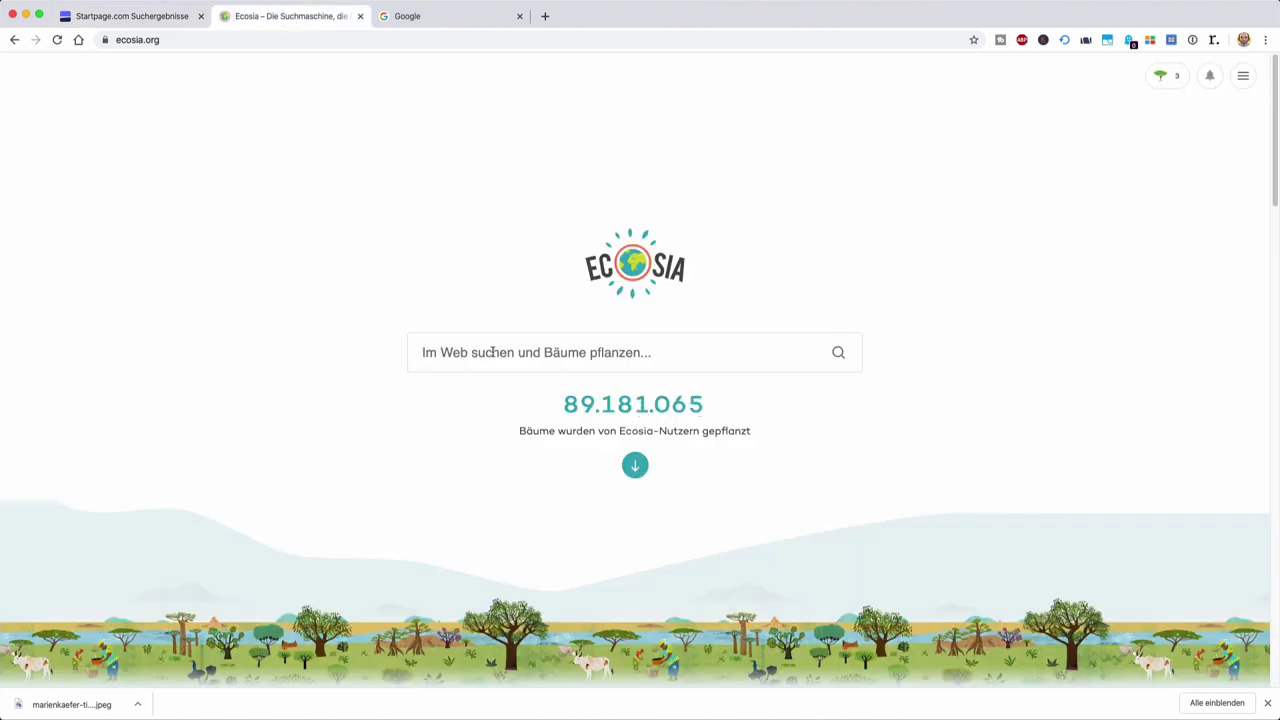
type("insekten")
key("Return")
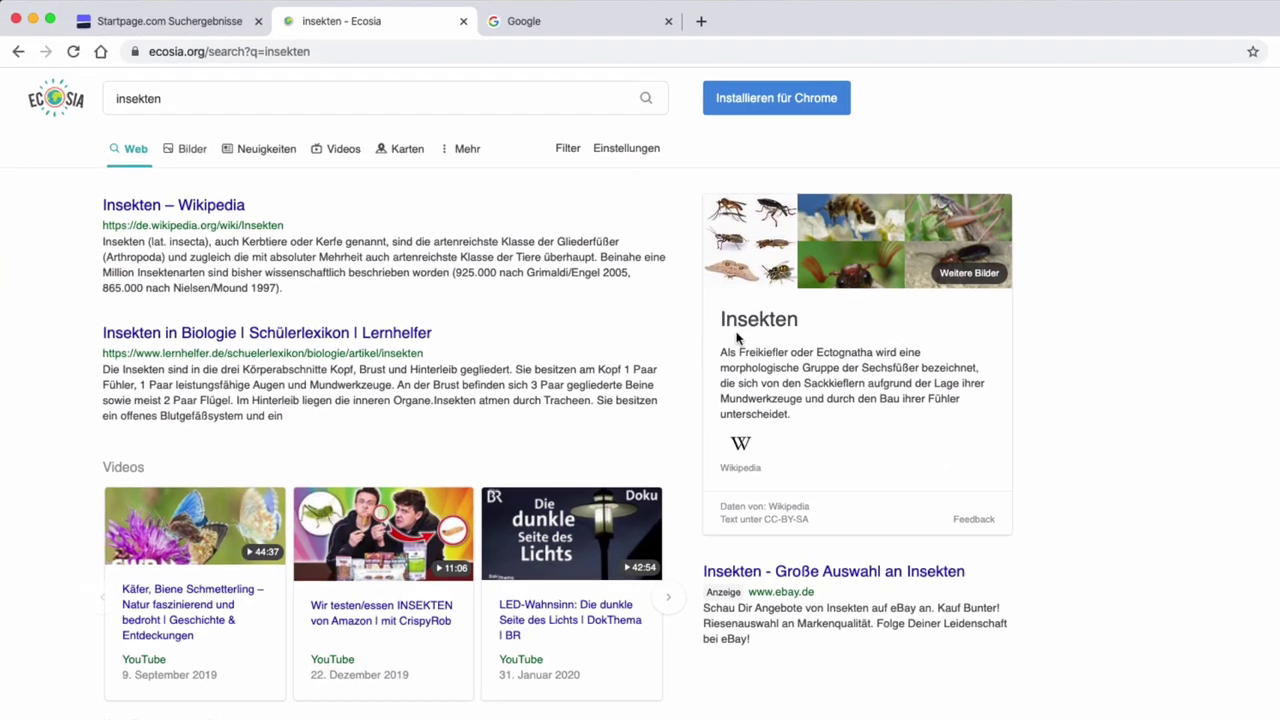
left_click(183, 155)
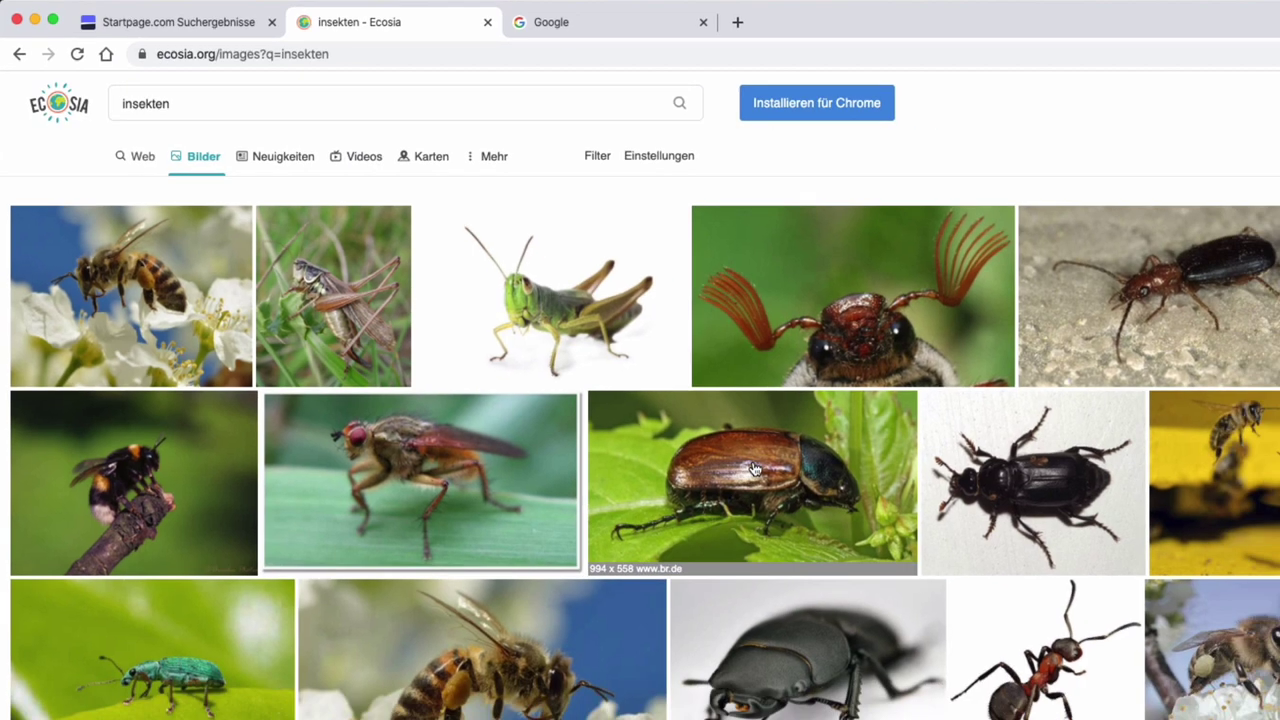
left_click(755, 470)
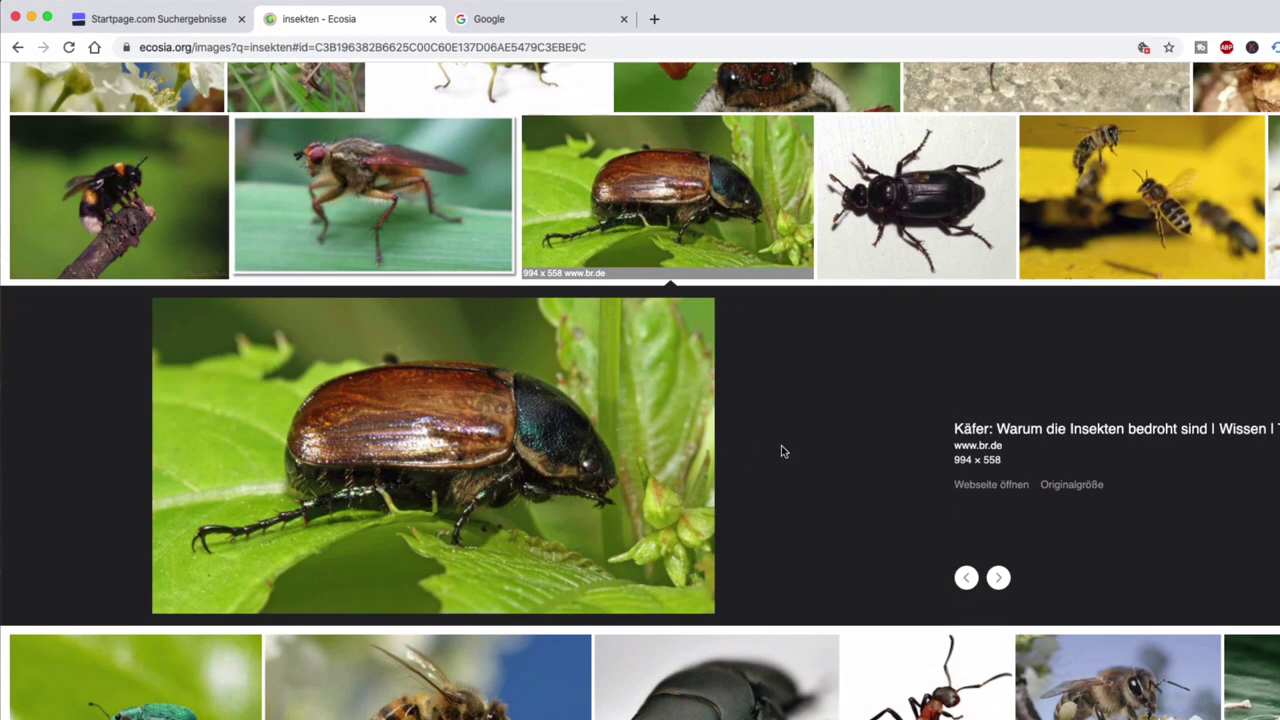
right_click(571, 421)
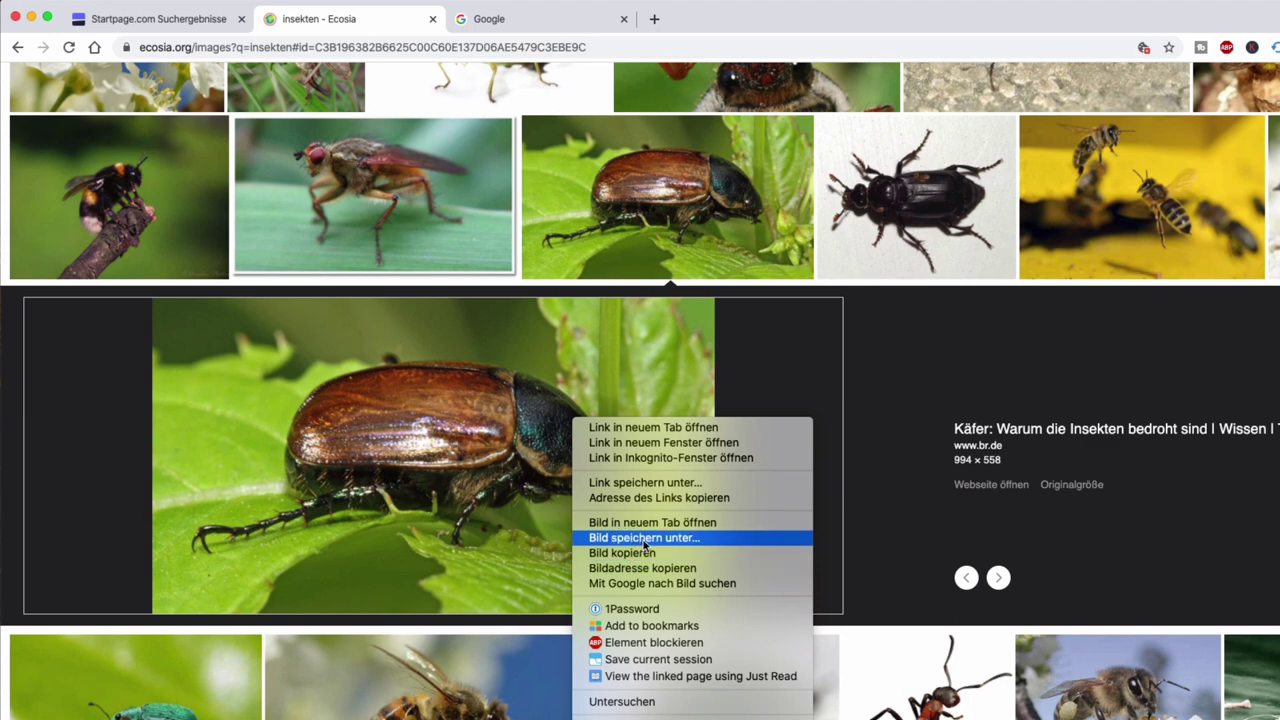
left_click(865, 417)
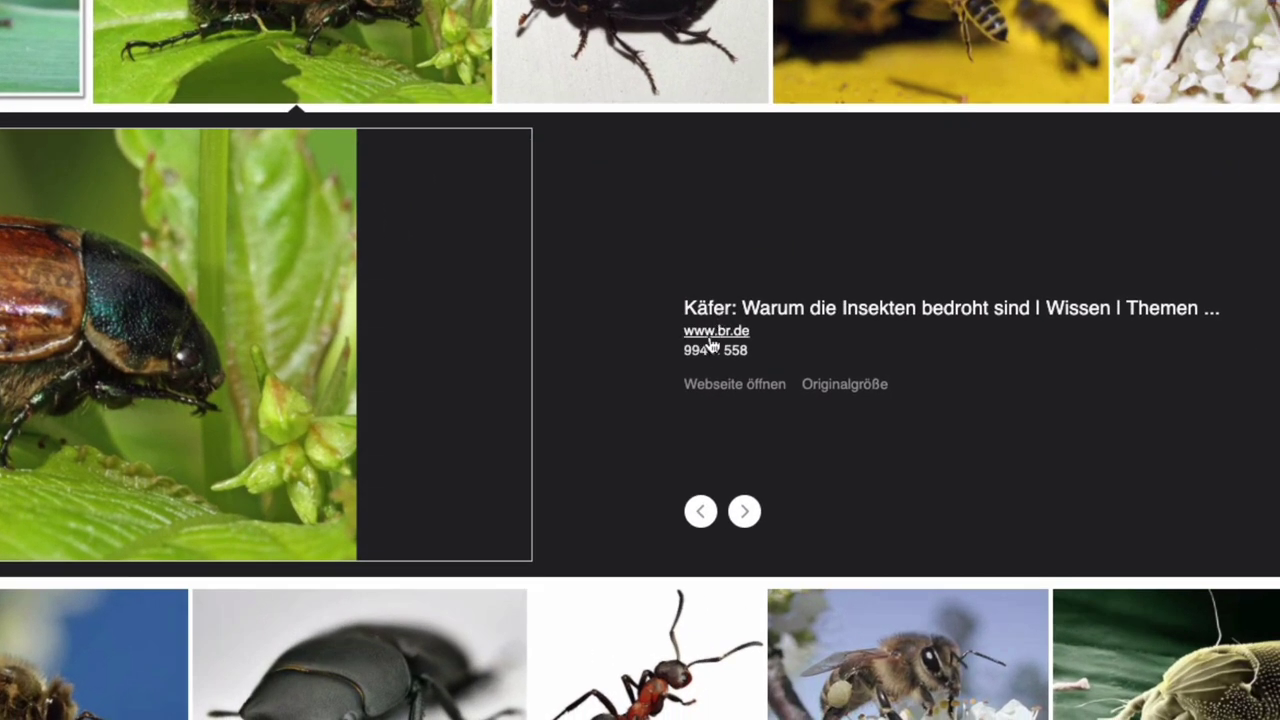
right_click(712, 344)
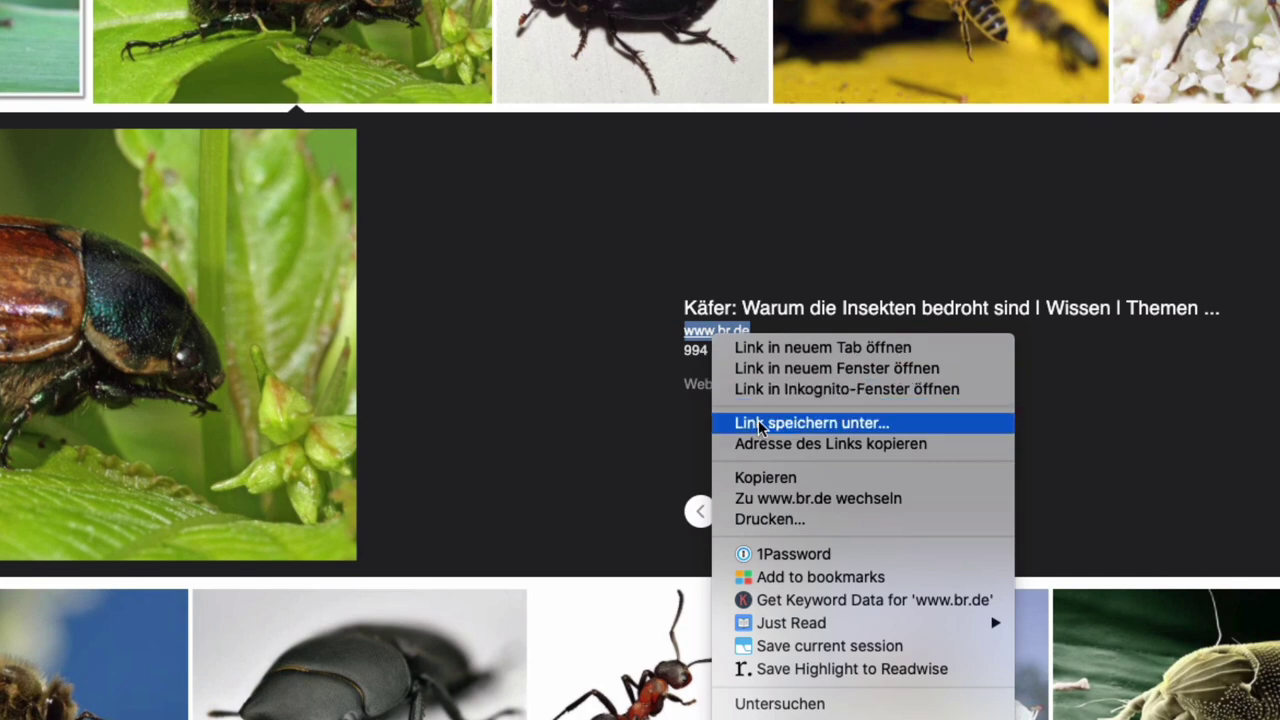
left_click(560, 390)
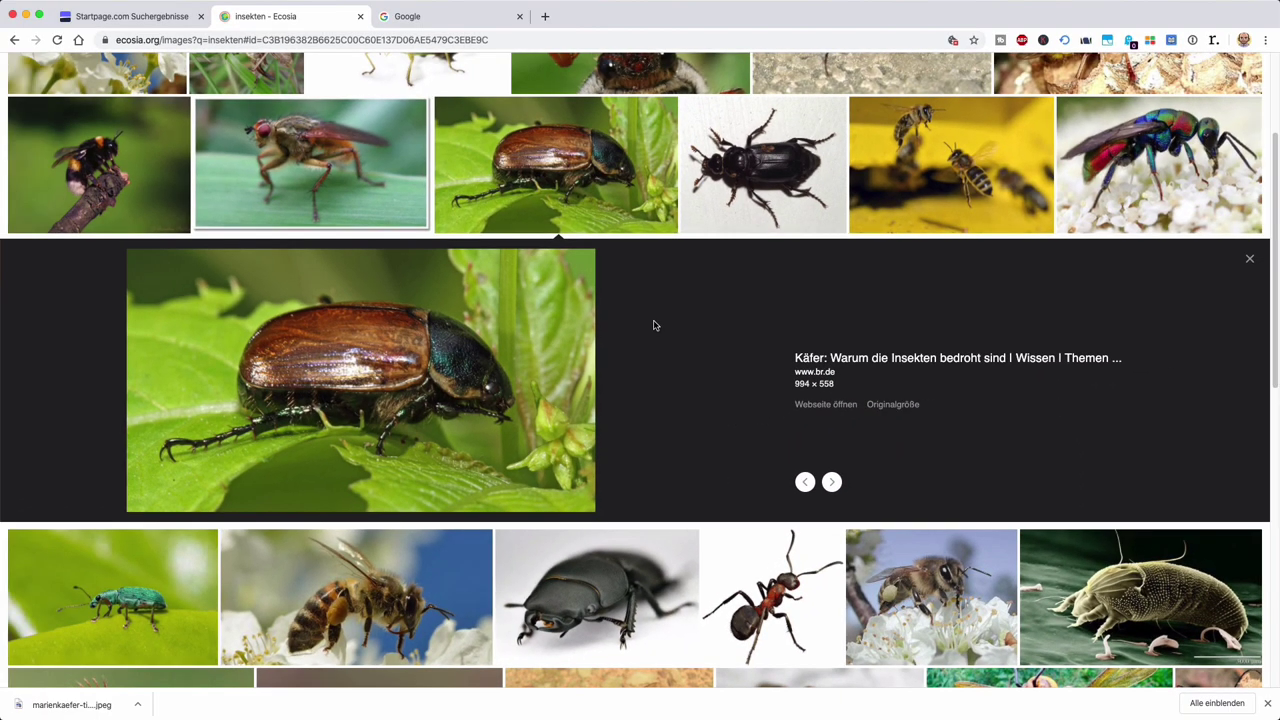
Show the image search filters and look at the image size choices
scroll(652, 321, "up", 3)
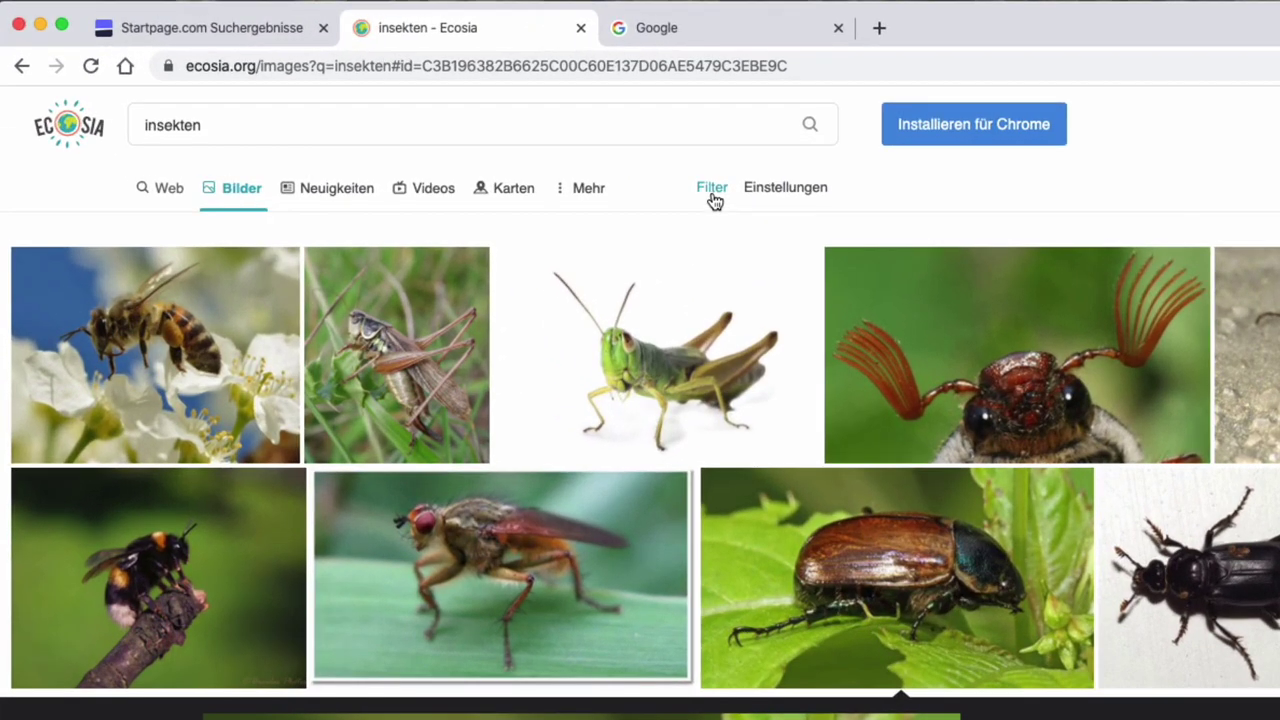
left_click(712, 190)
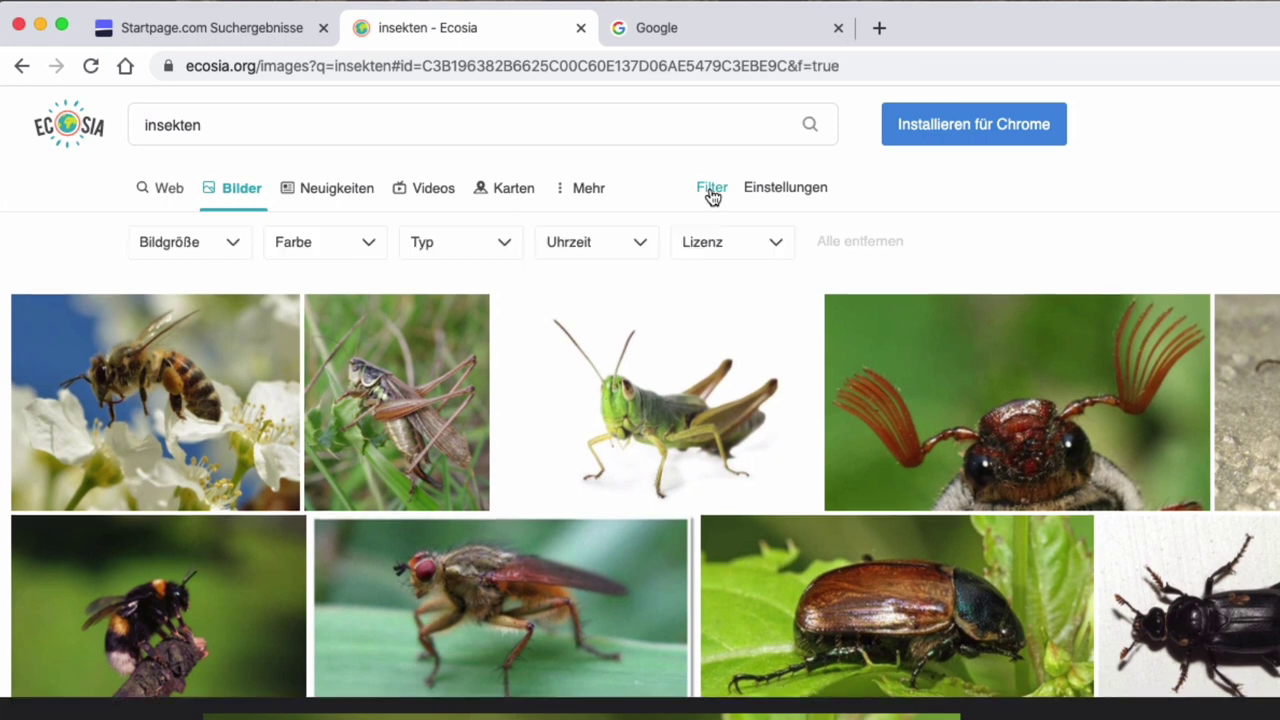
left_click(224, 249)
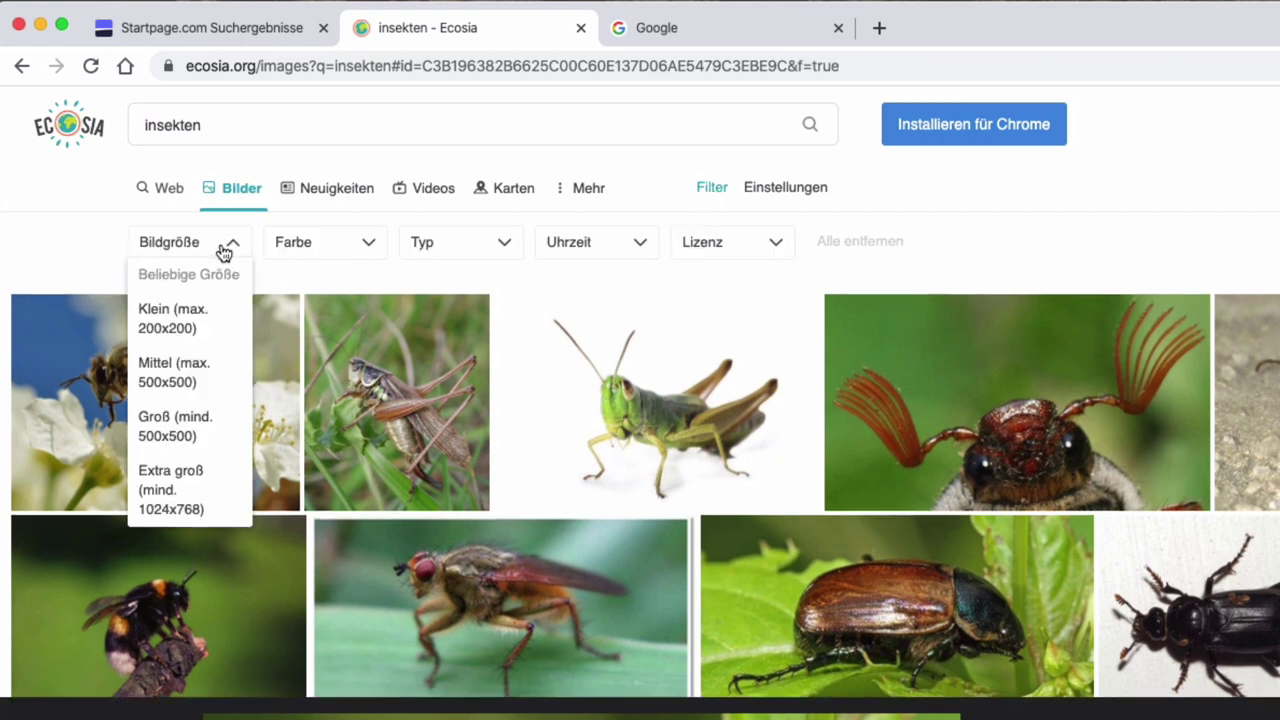
left_click(224, 249)
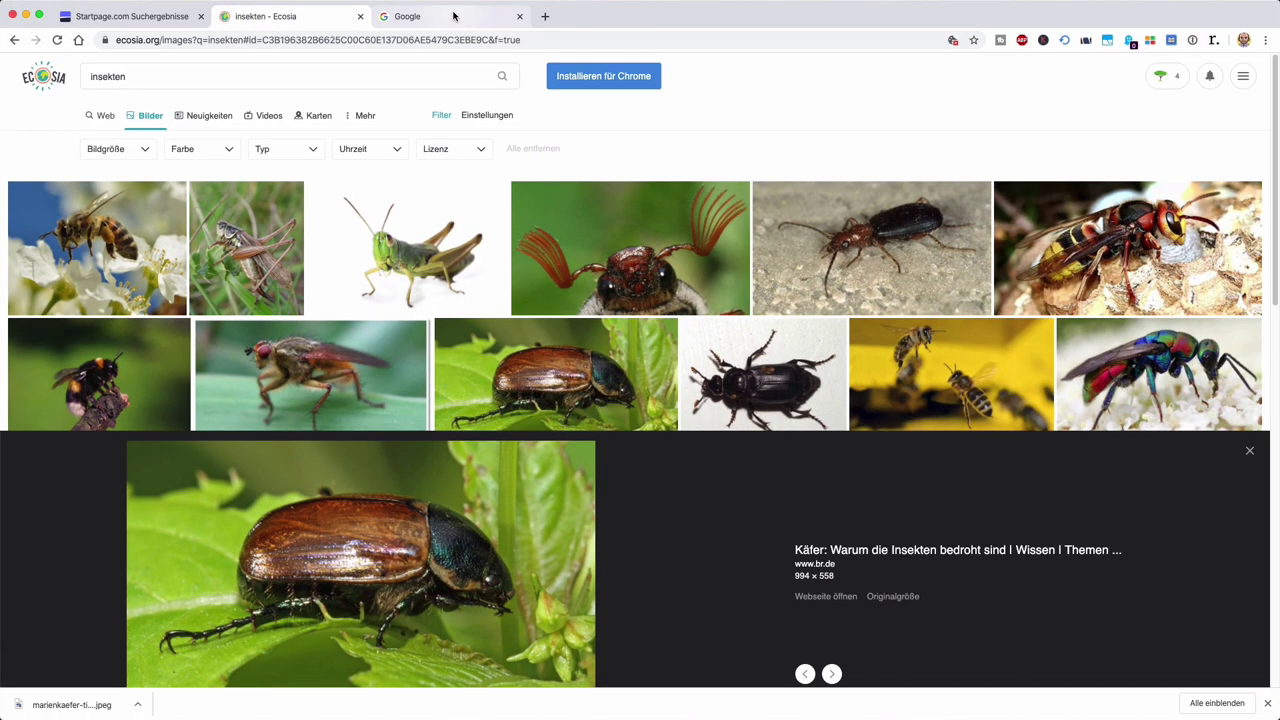
Run a Google image search for 'insekten' and preview the ladybug-on-flower picture
left_click(453, 15)
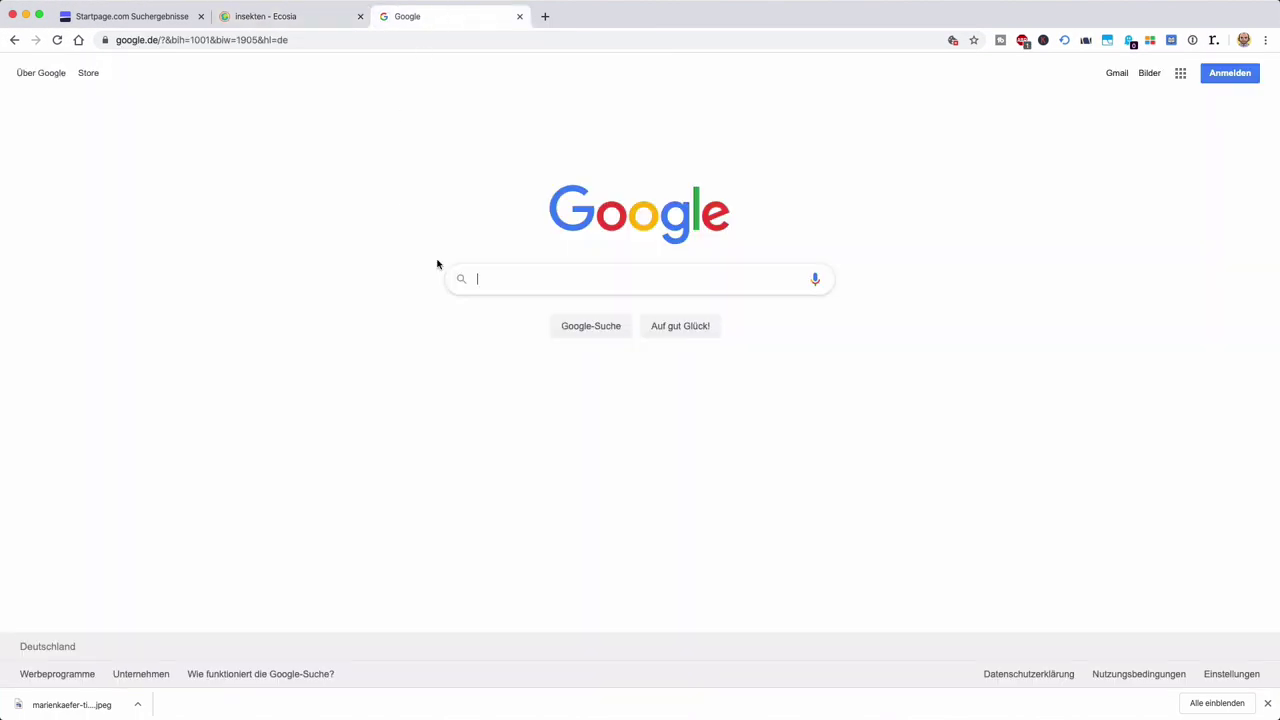
left_click(543, 272)
type("insekt")
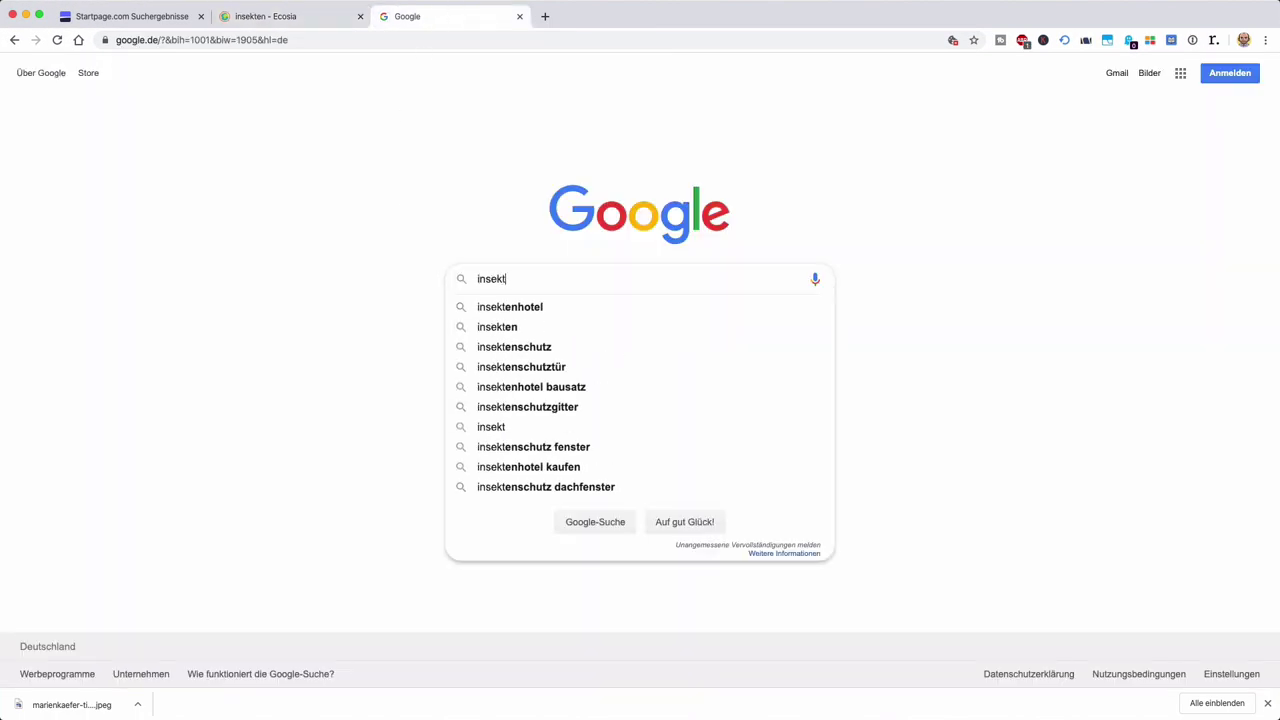
type("en")
key("Return")
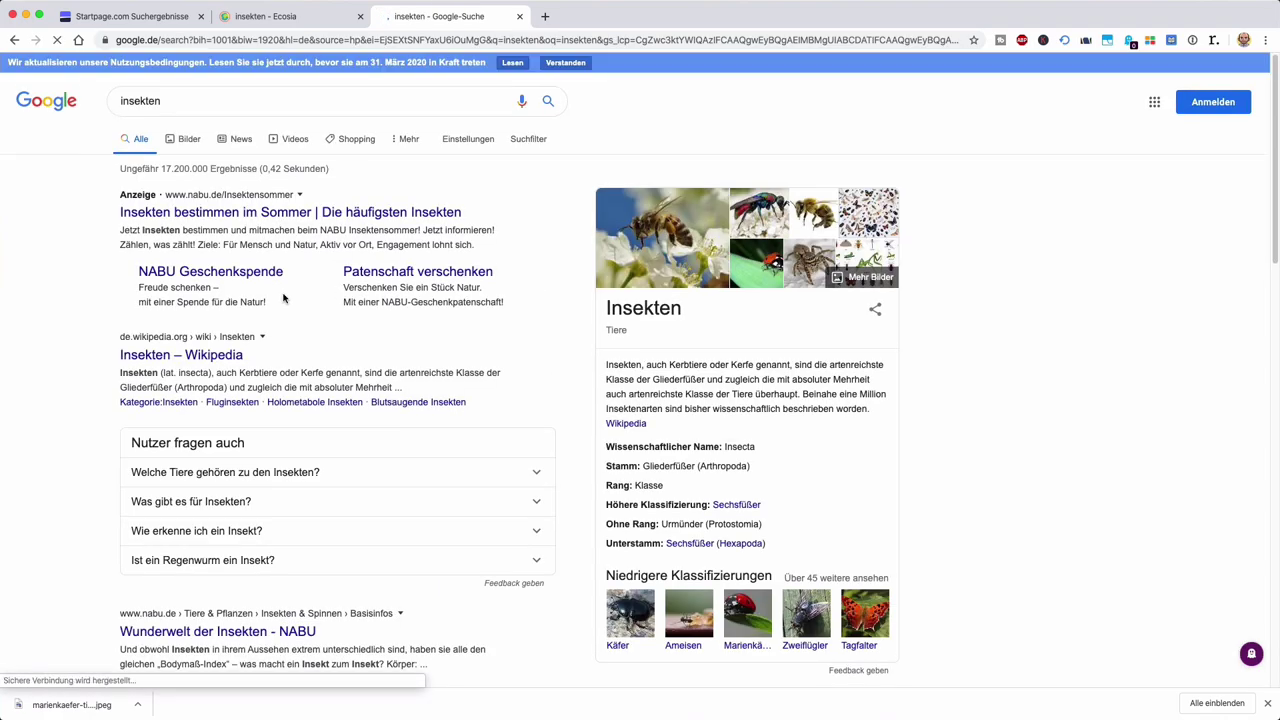
left_click(194, 142)
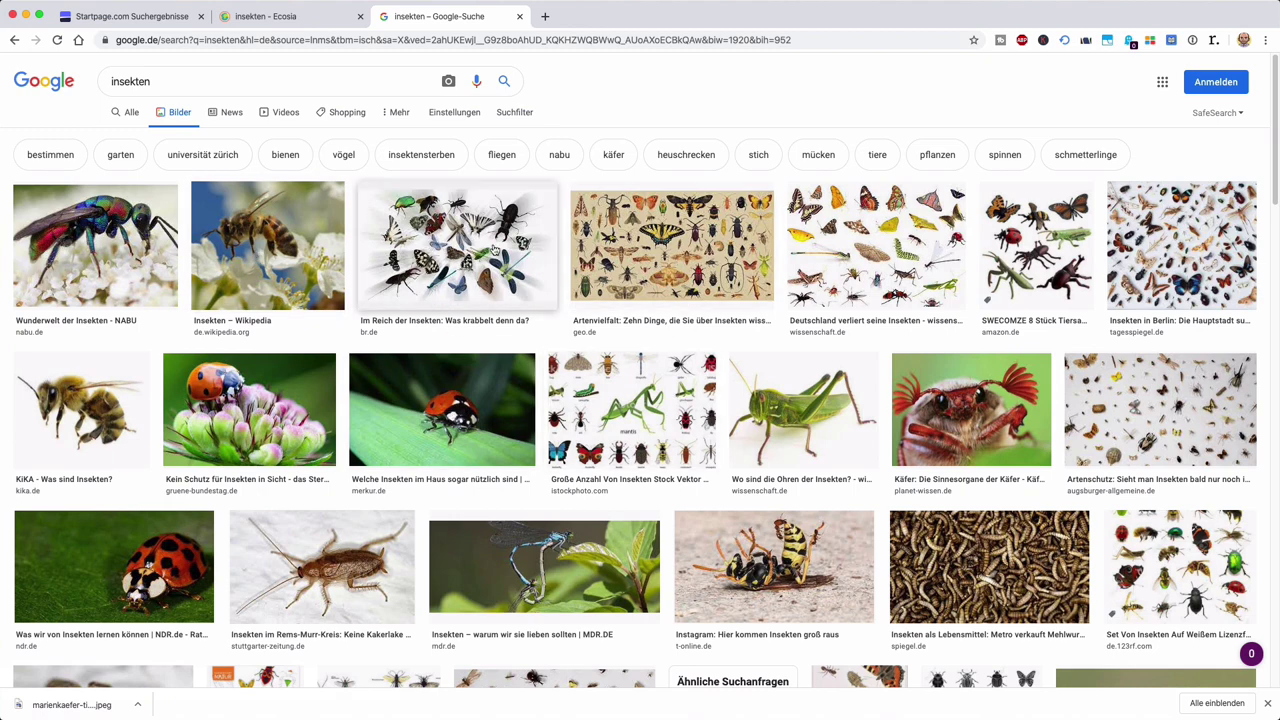
left_click(295, 385)
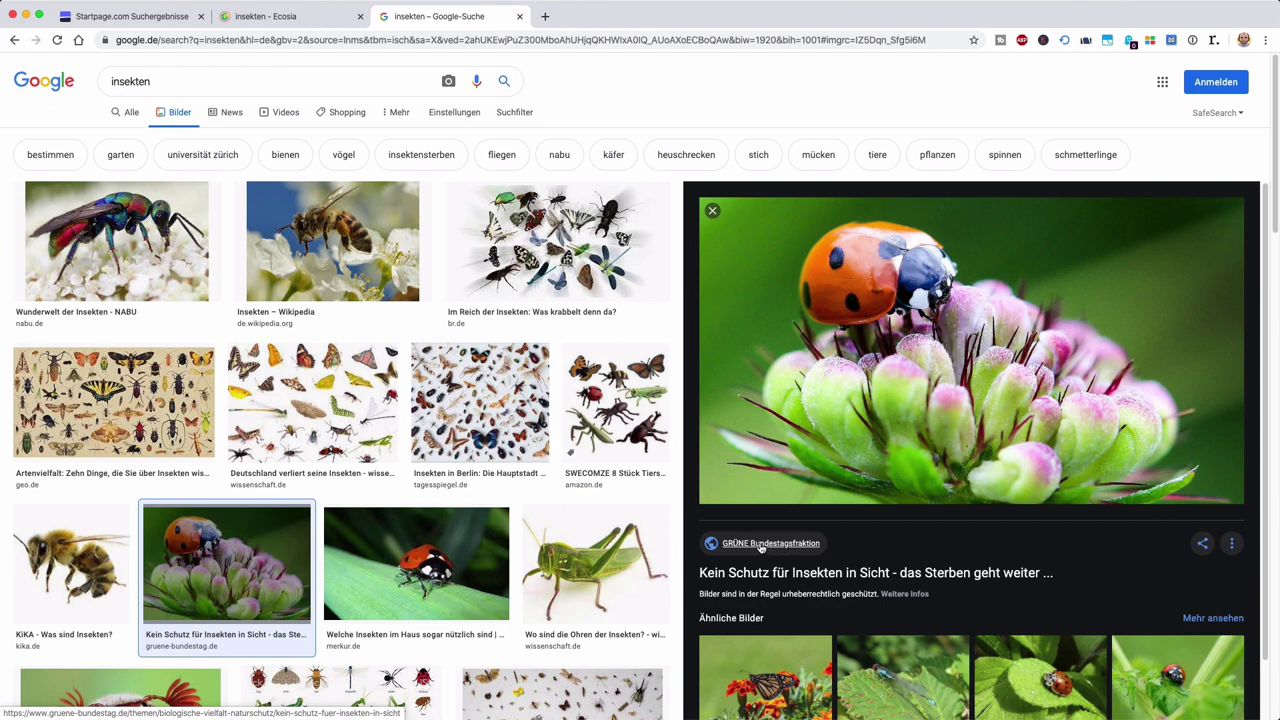
Open the ladybug image's source page in a new tab and copy the source link address
left_click(760, 544)
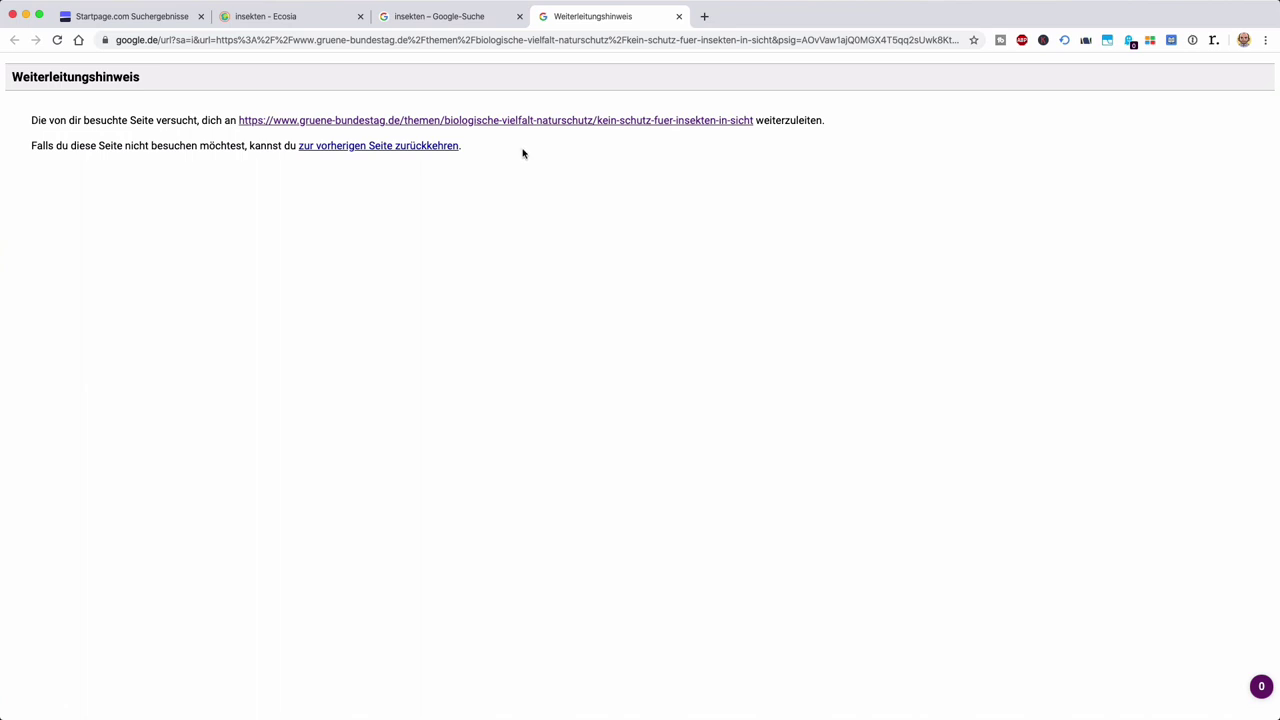
left_click(449, 20)
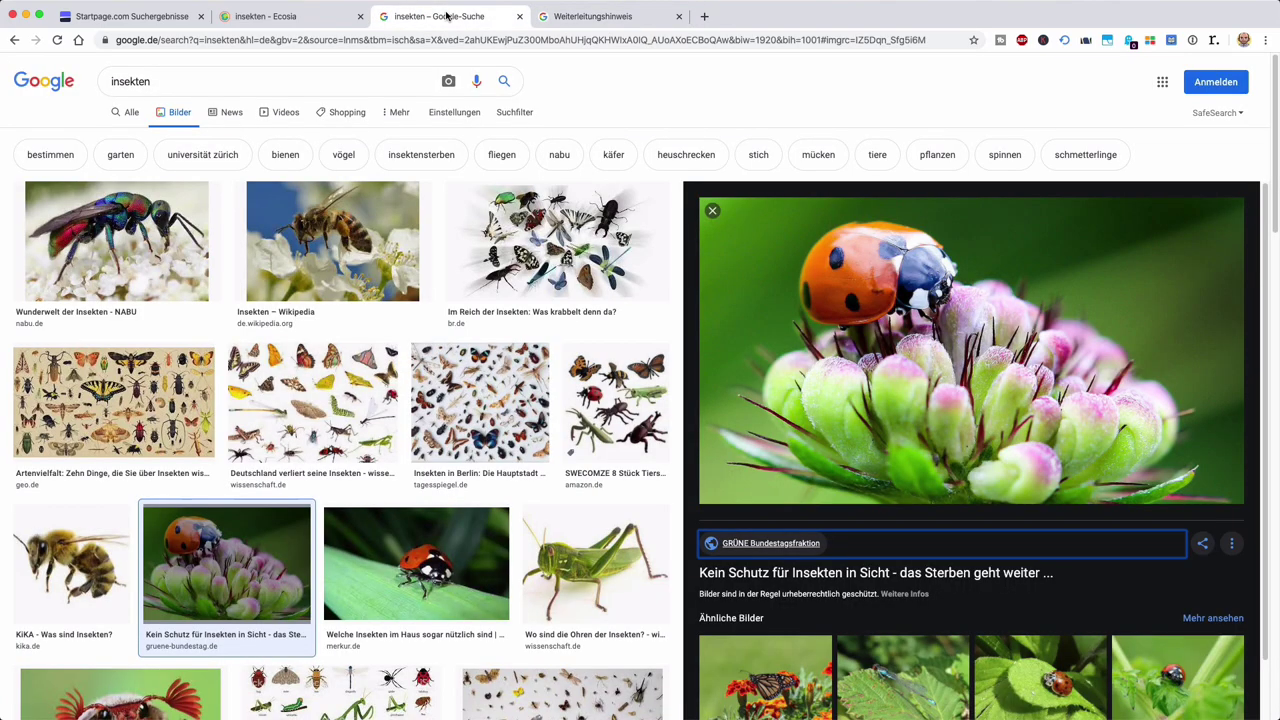
right_click(768, 543)
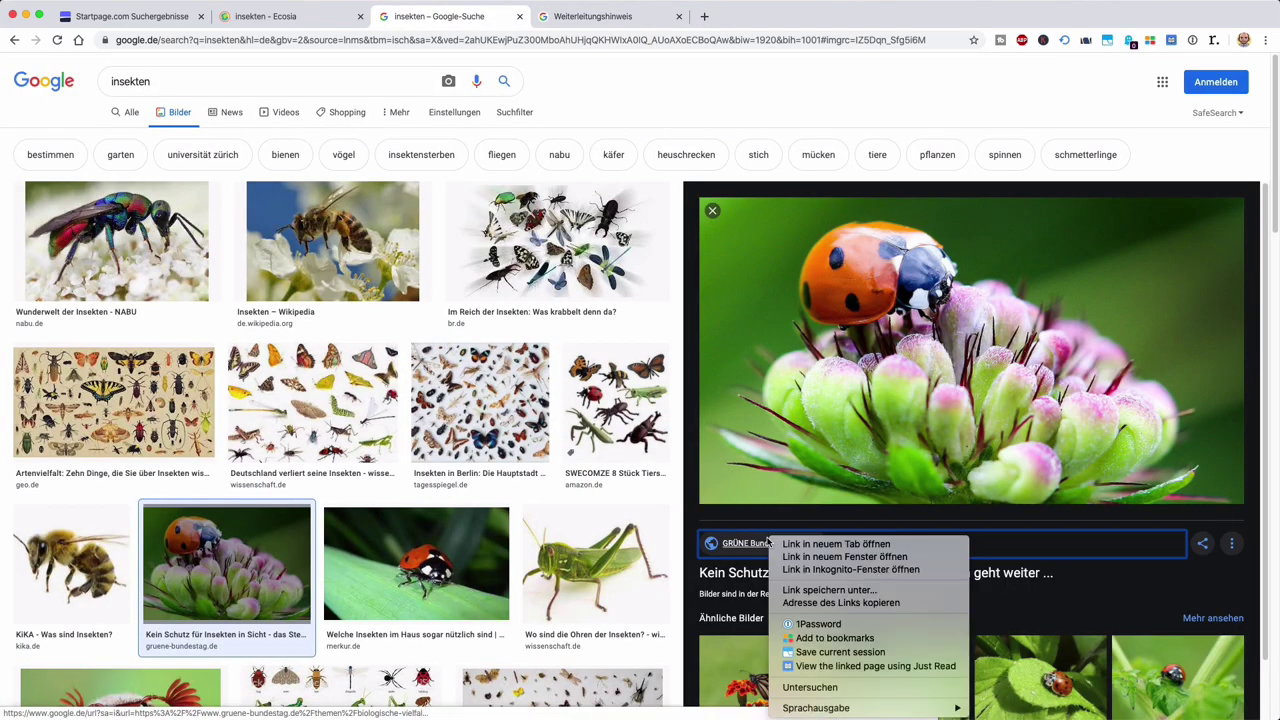
left_click(806, 603)
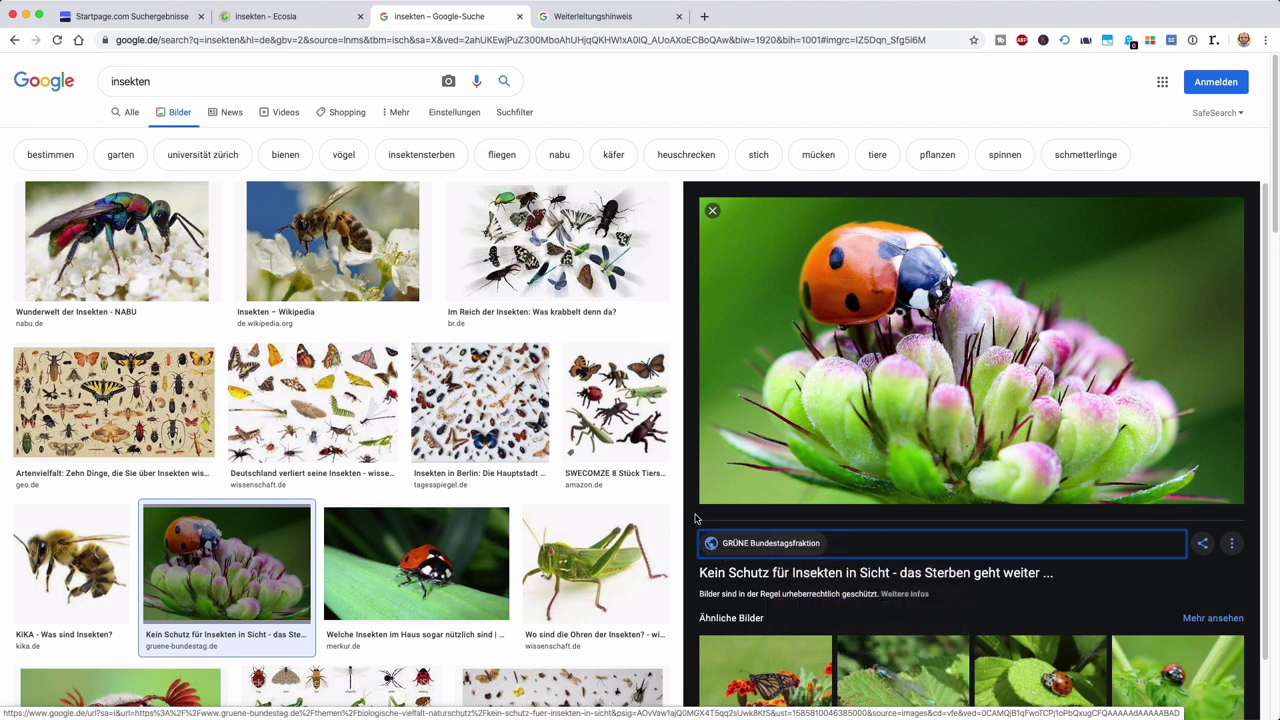
Reopen the source link and follow the redirect to the gruene-bundestag.de article
left_click(615, 20)
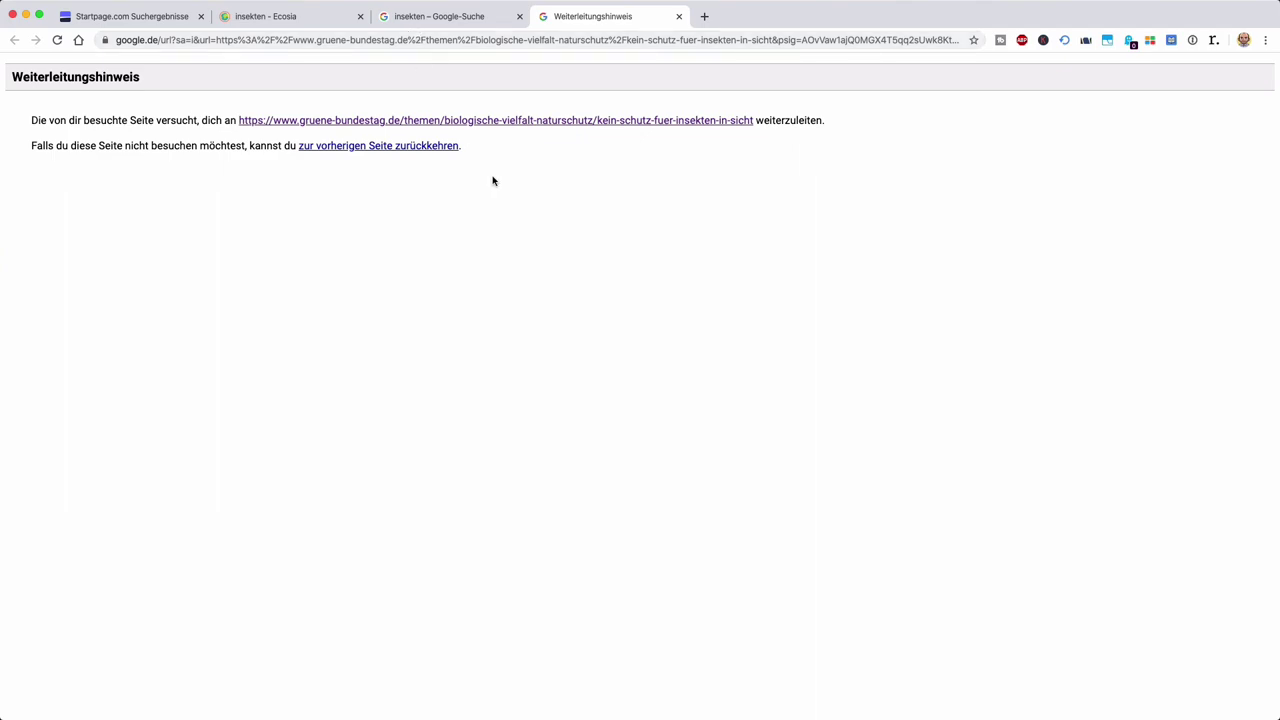
key("ctrl+shift+Tab")
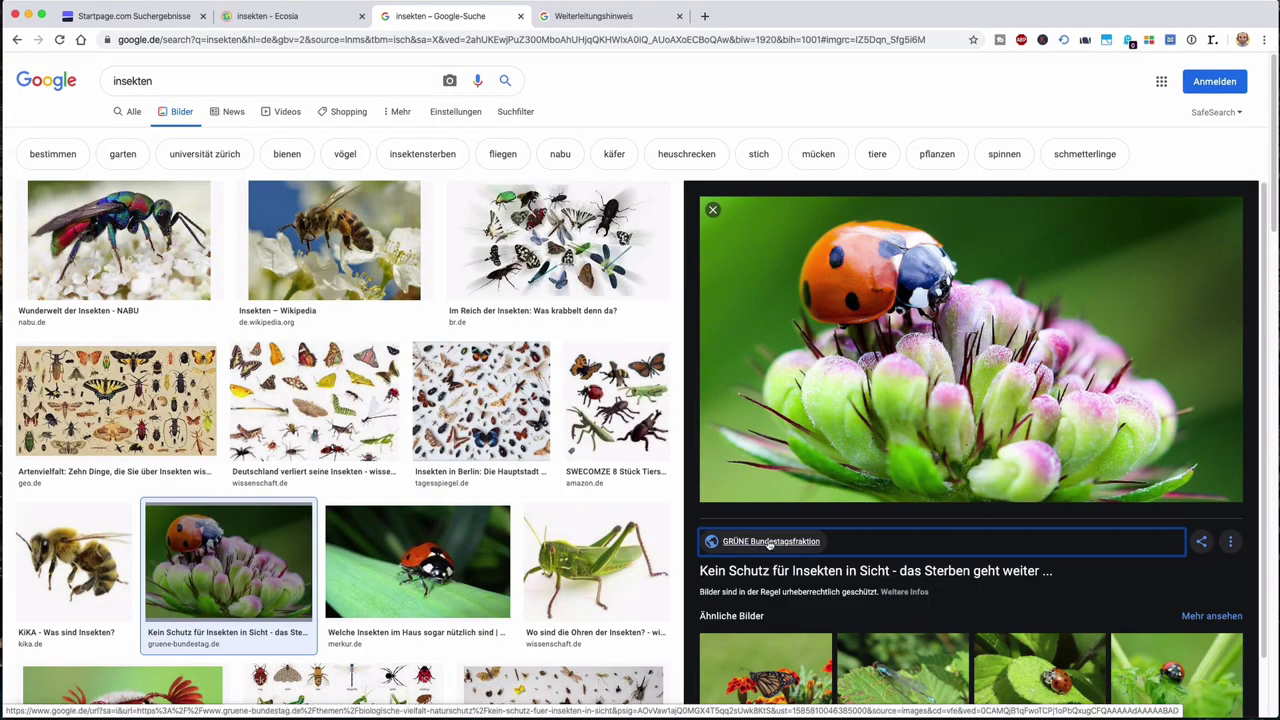
right_click(769, 543)
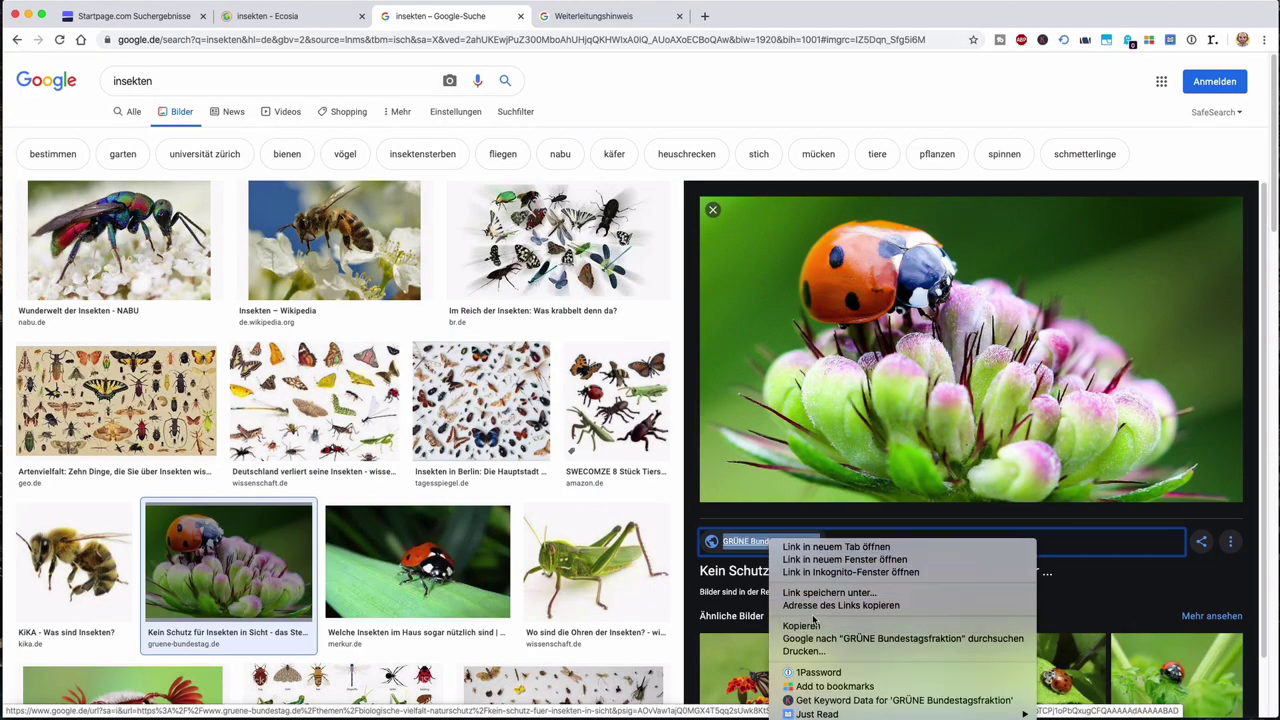
left_click(693, 598)
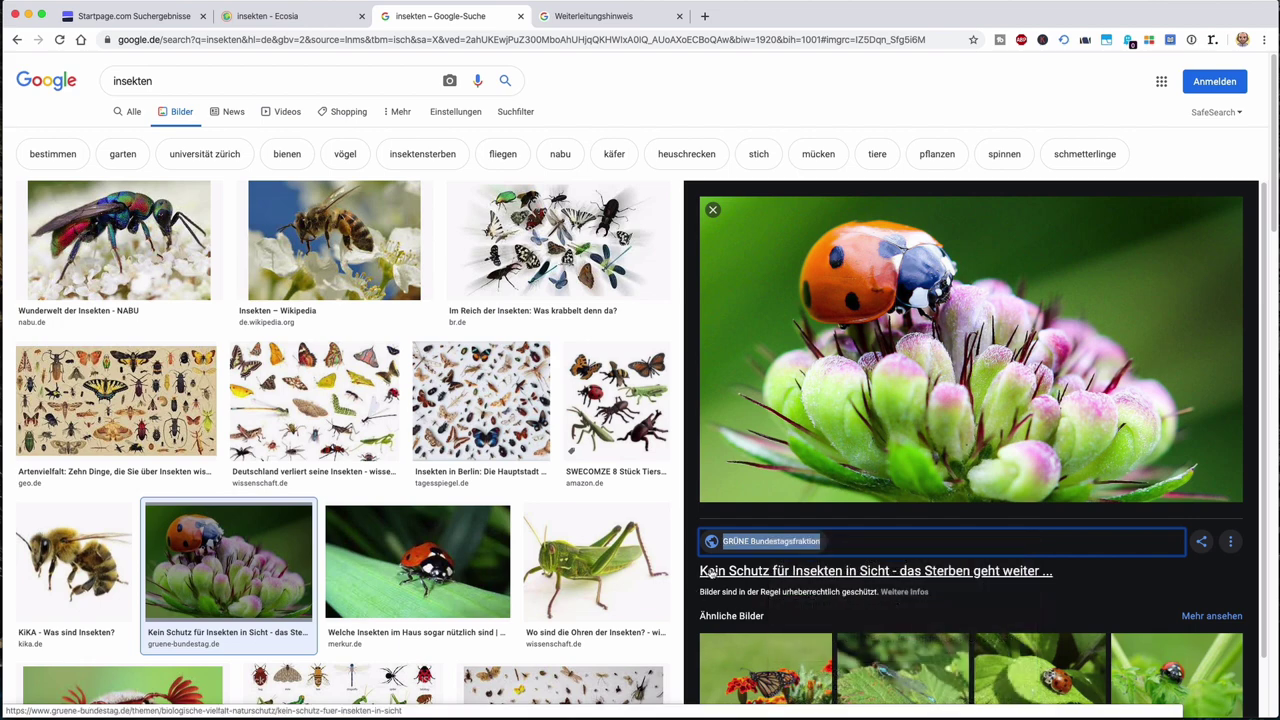
left_click(757, 544)
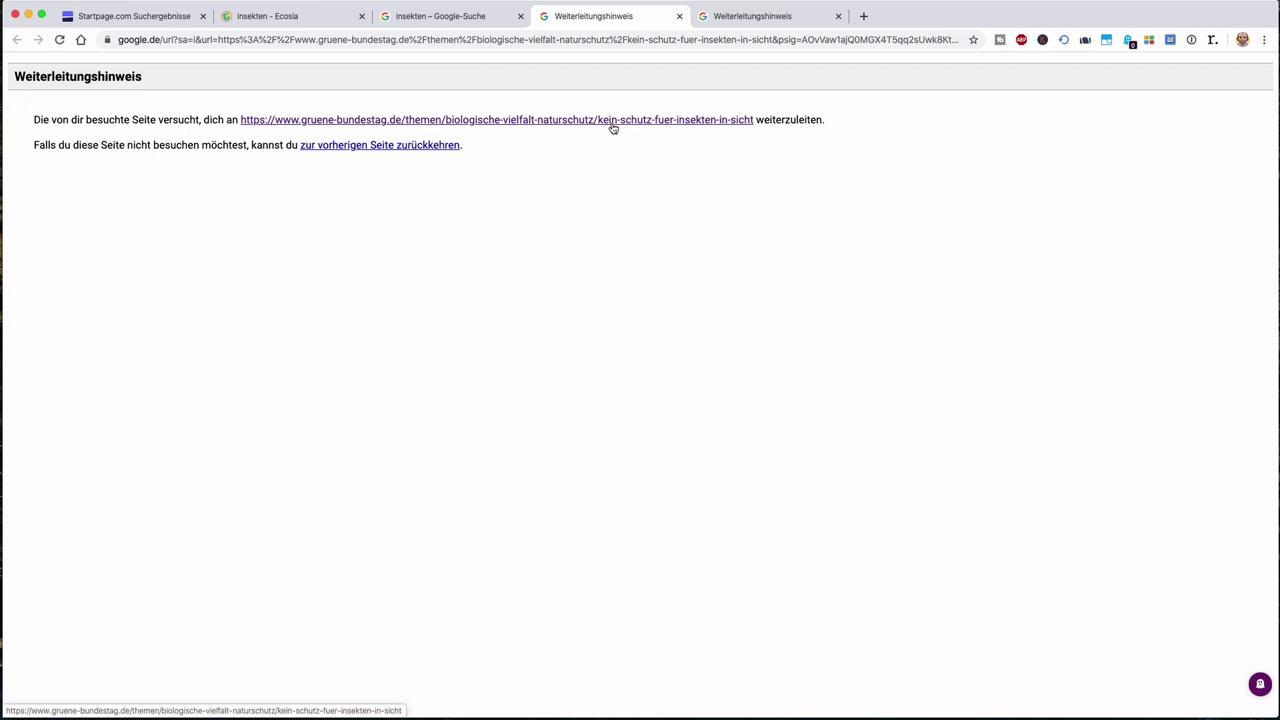
left_click(613, 121)
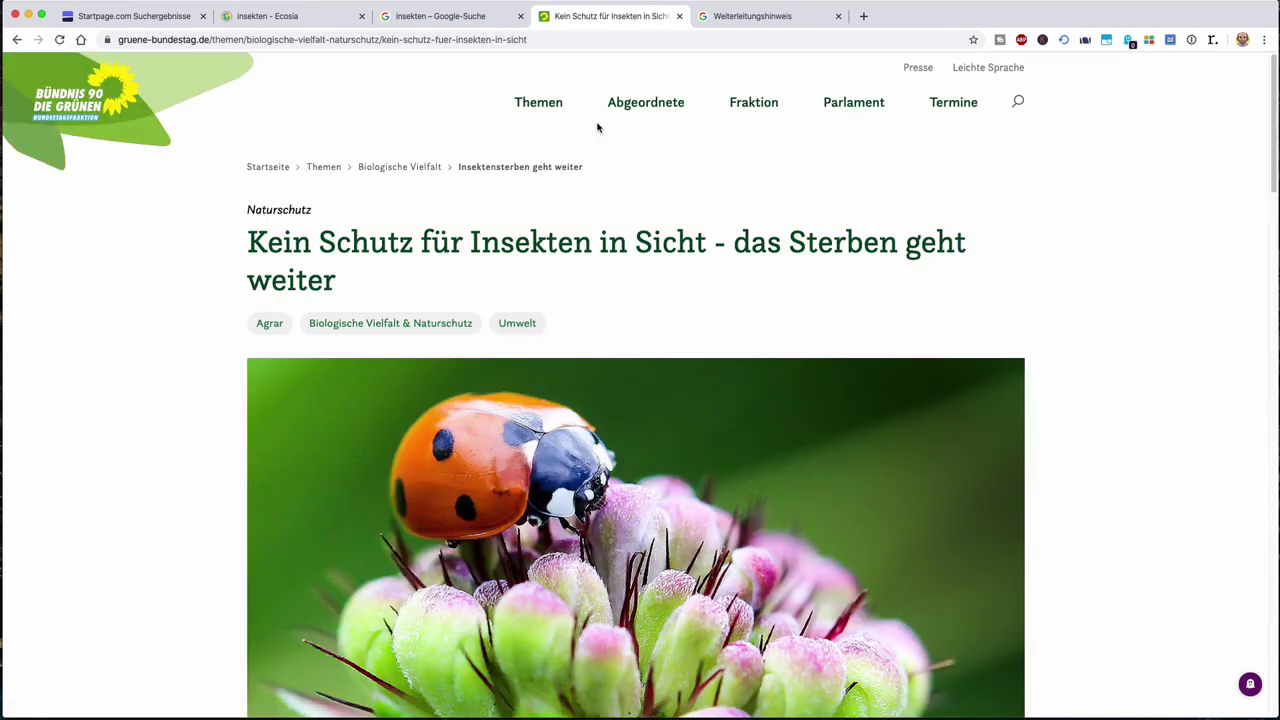
Copy the gruene-bundestag.de article URL from the address bar and close the article tabs
left_click(550, 39)
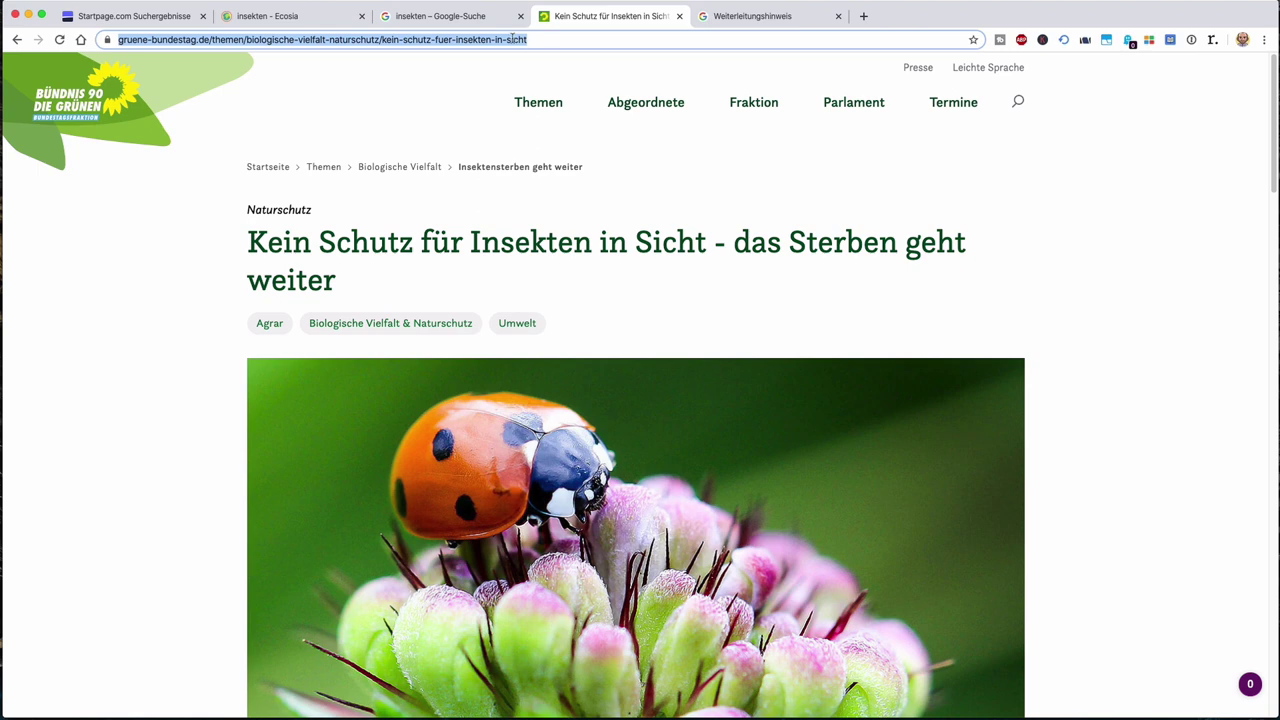
right_click(511, 37)
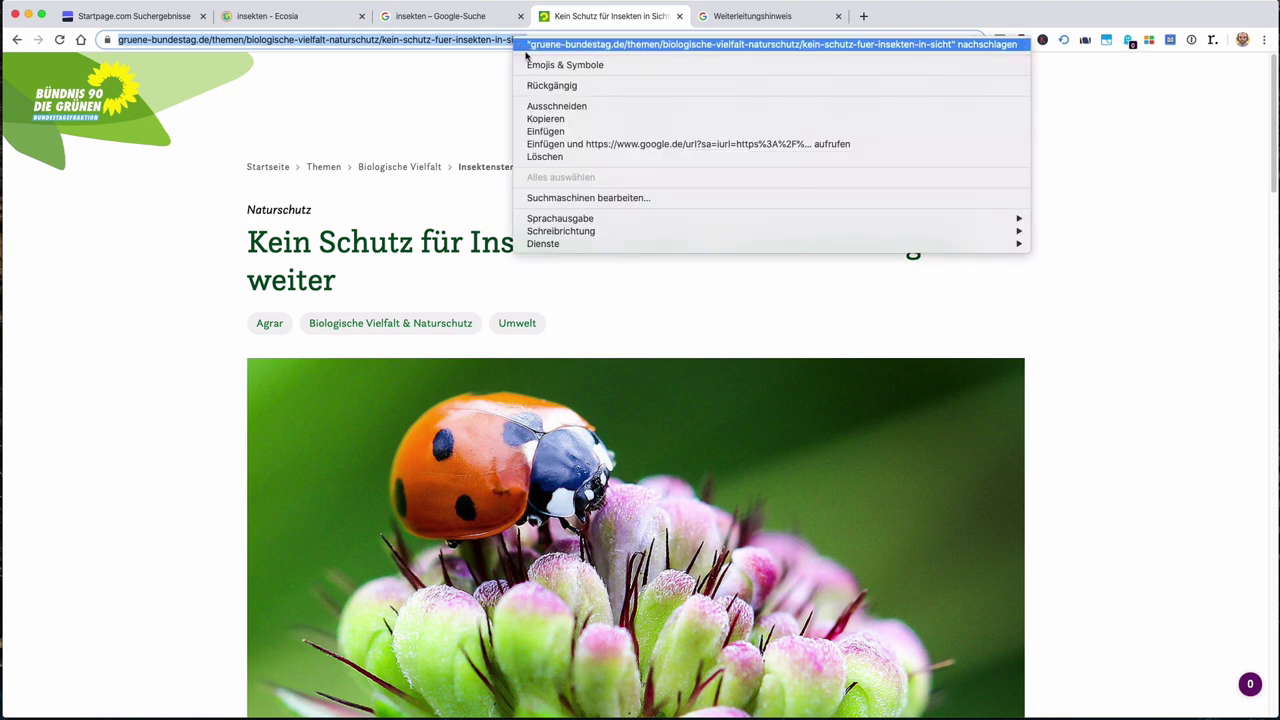
left_click(550, 118)
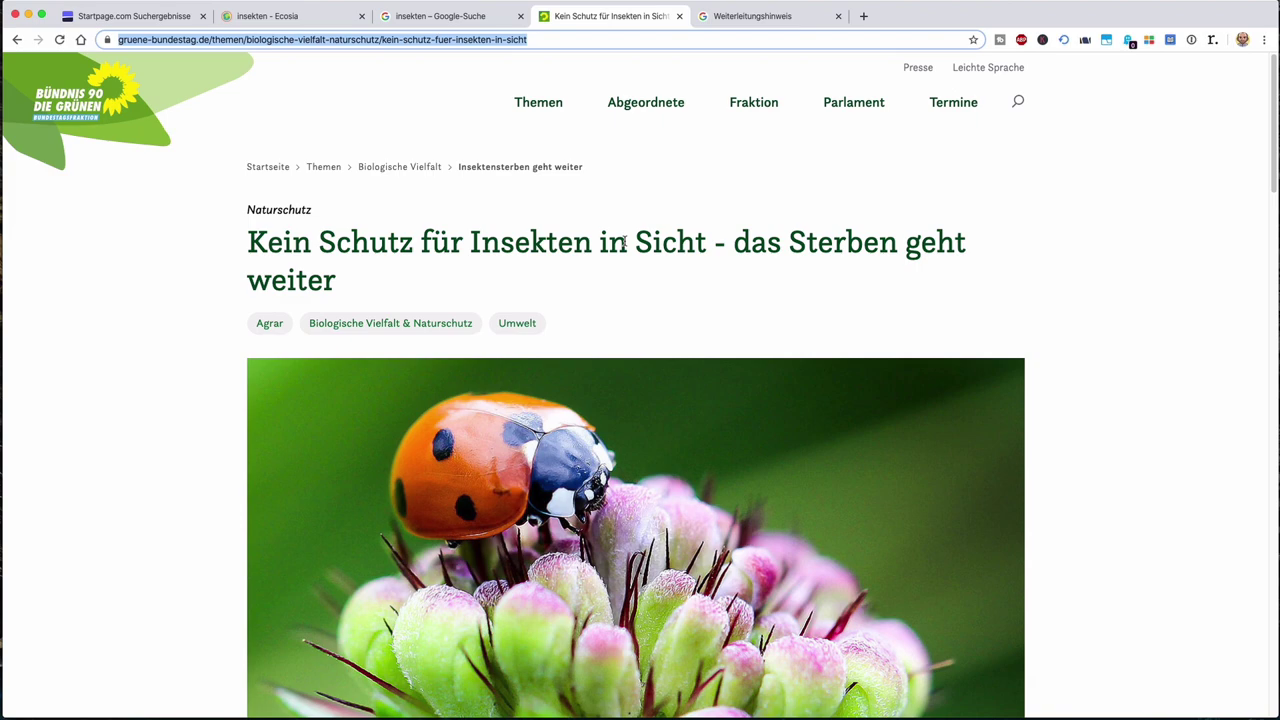
key("super+w")
key("super+w")
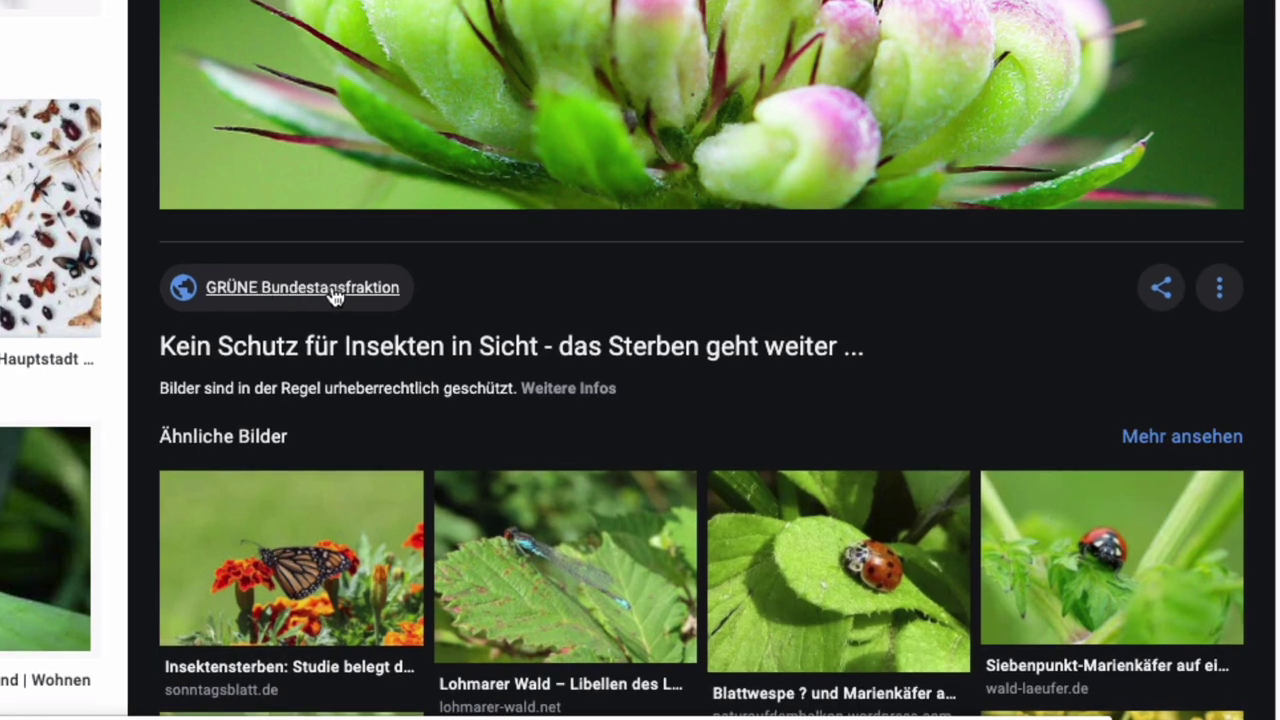
Open the GRÜNE Bundestagsfraktion source article and scroll through it
left_click(335, 297)
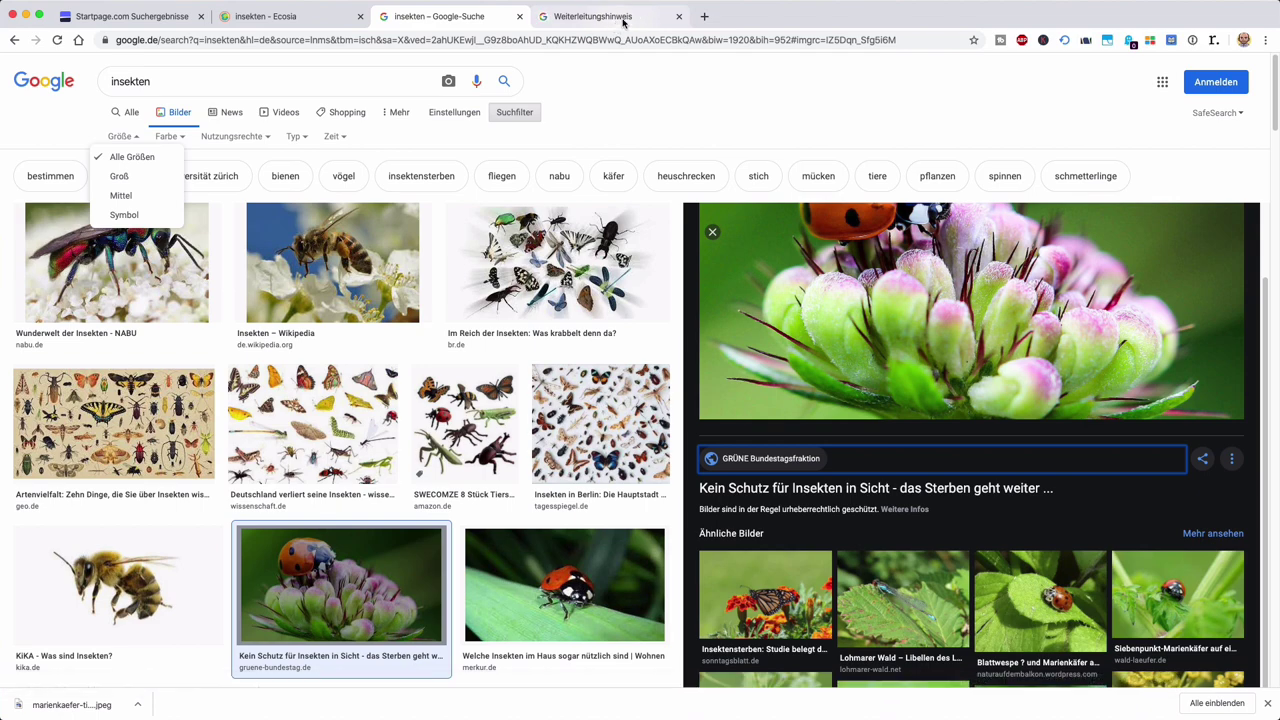
left_click(621, 18)
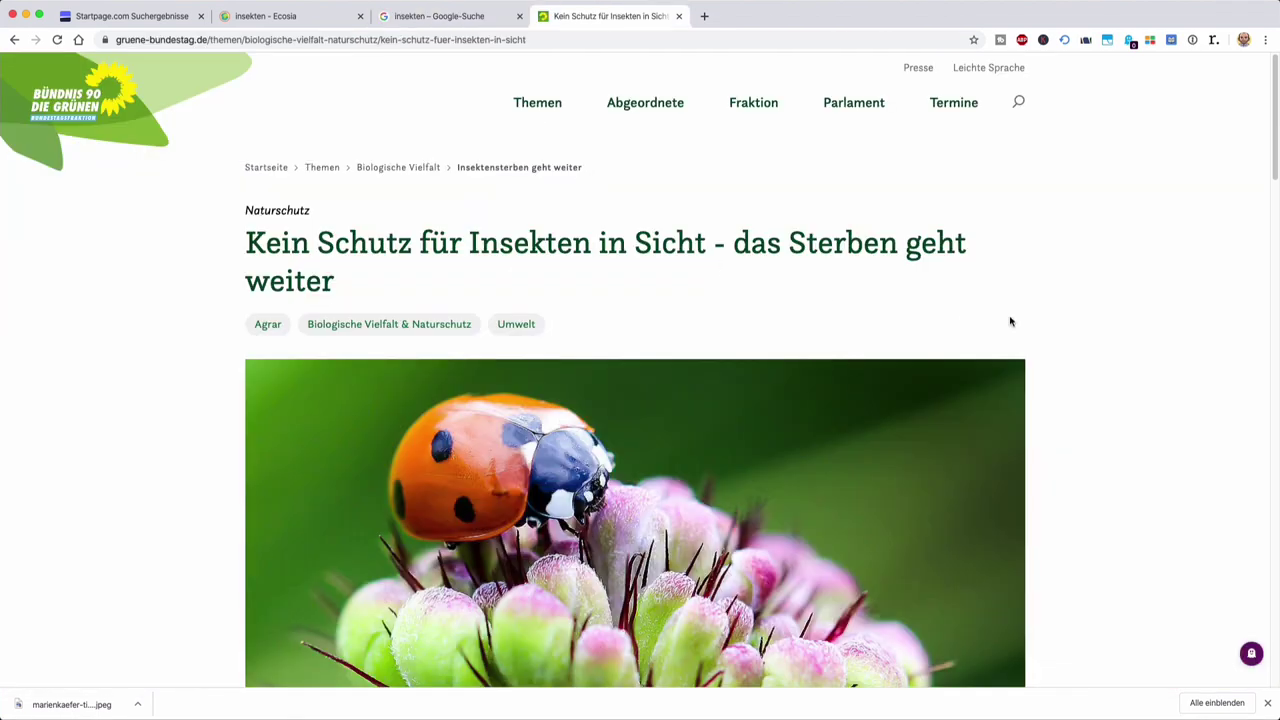
scroll(1082, 457, "down", 4)
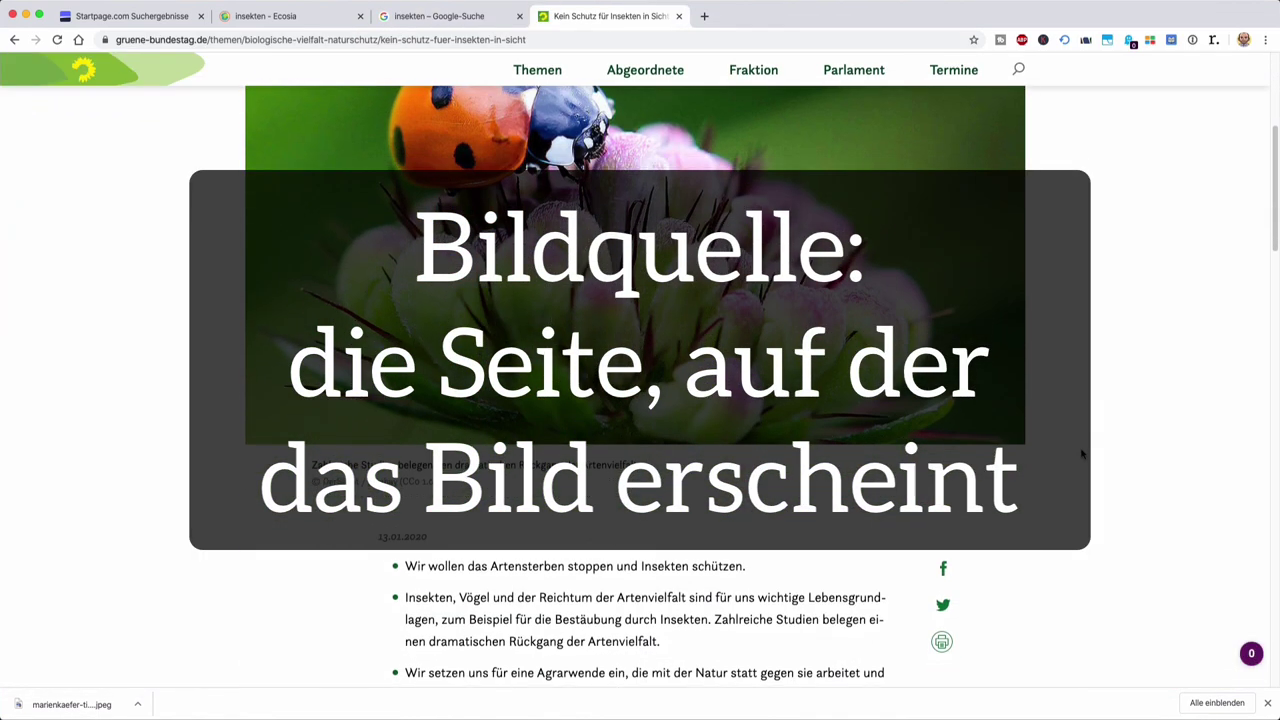
scroll(1082, 455, "up", 2)
scroll(1082, 455, "up", 1)
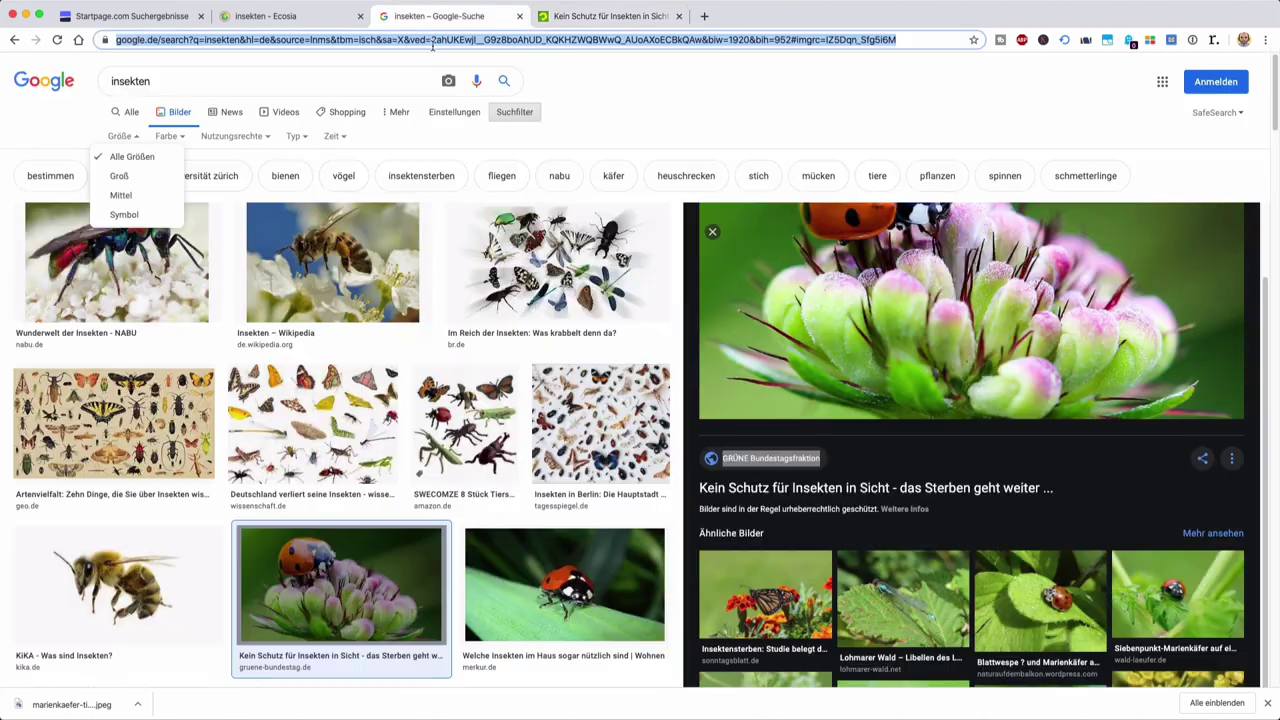
Reopen the source article from the Google results and scroll to the photo caption
left_click(515, 20)
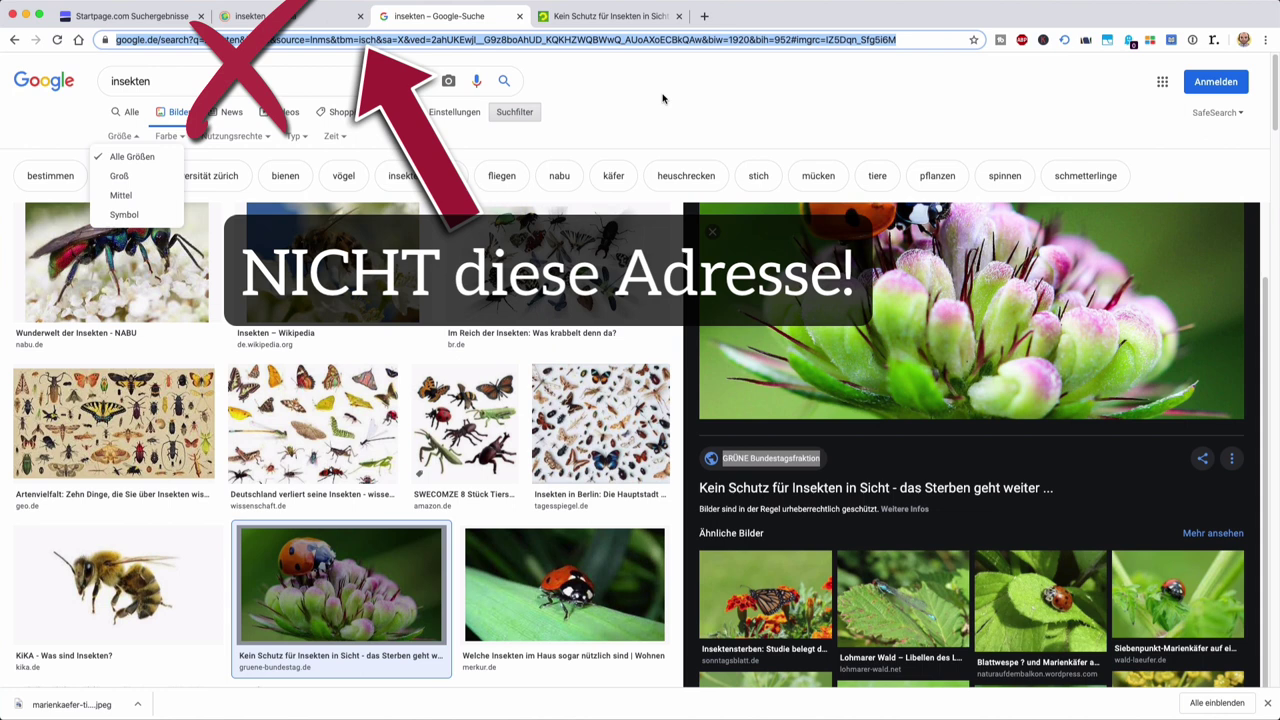
left_click(674, 104)
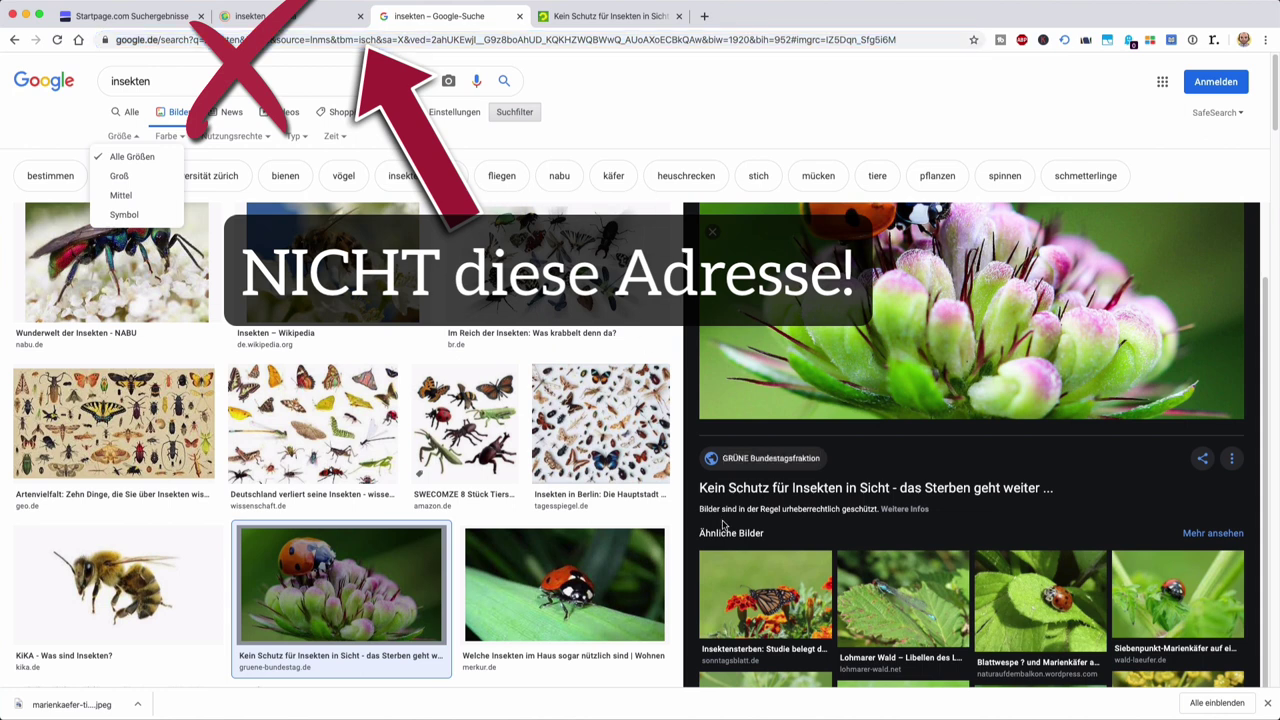
left_click(785, 459)
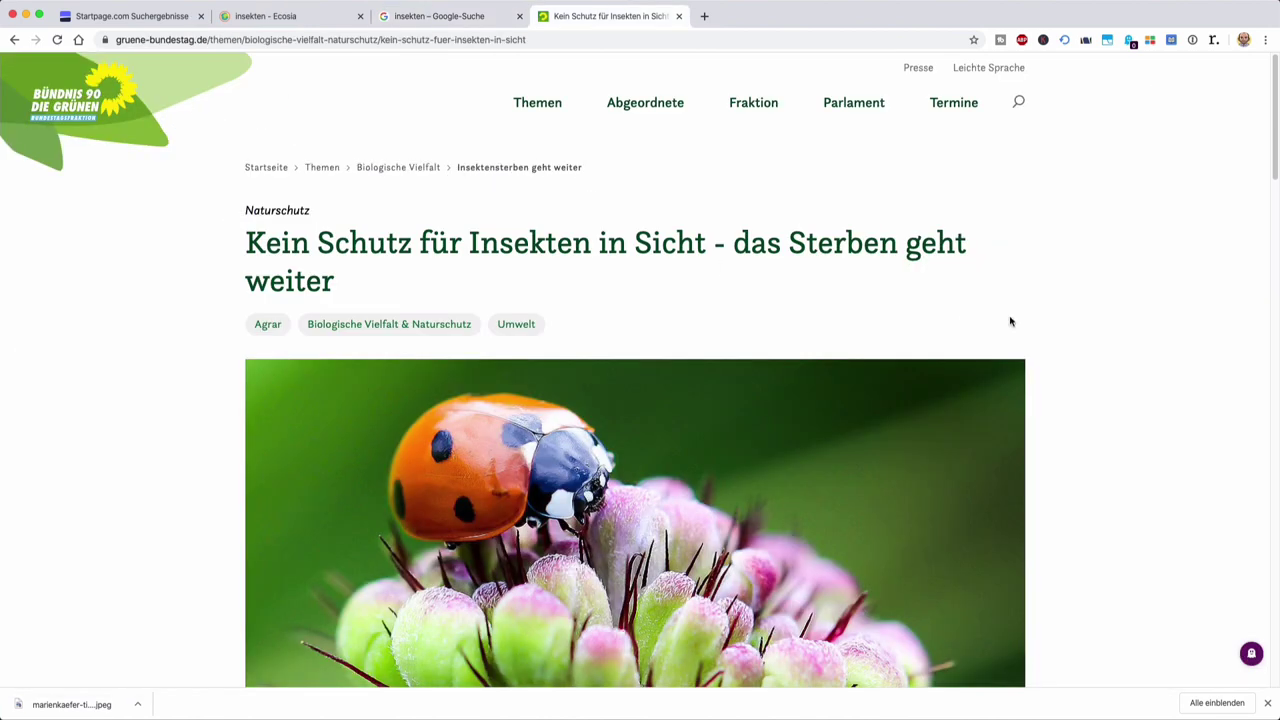
scroll(1081, 454, "down", 3)
scroll(1081, 454, "down", 2)
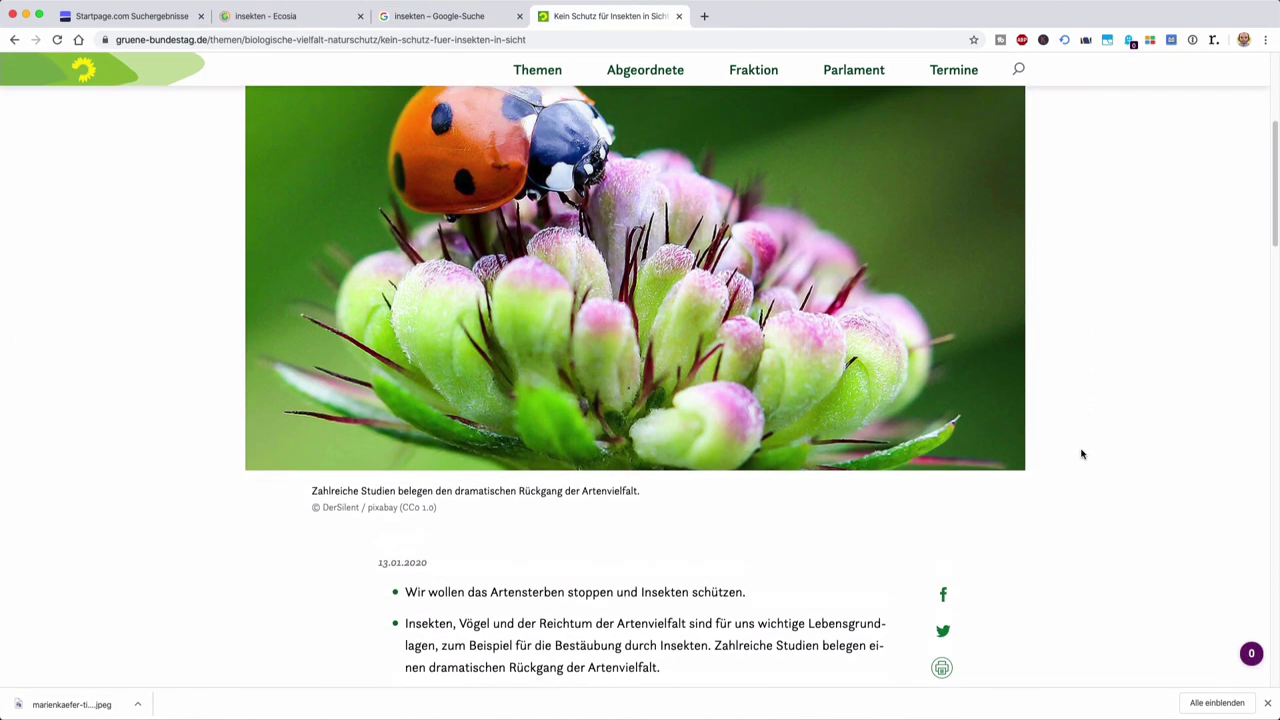
scroll(1081, 454, "up", 5)
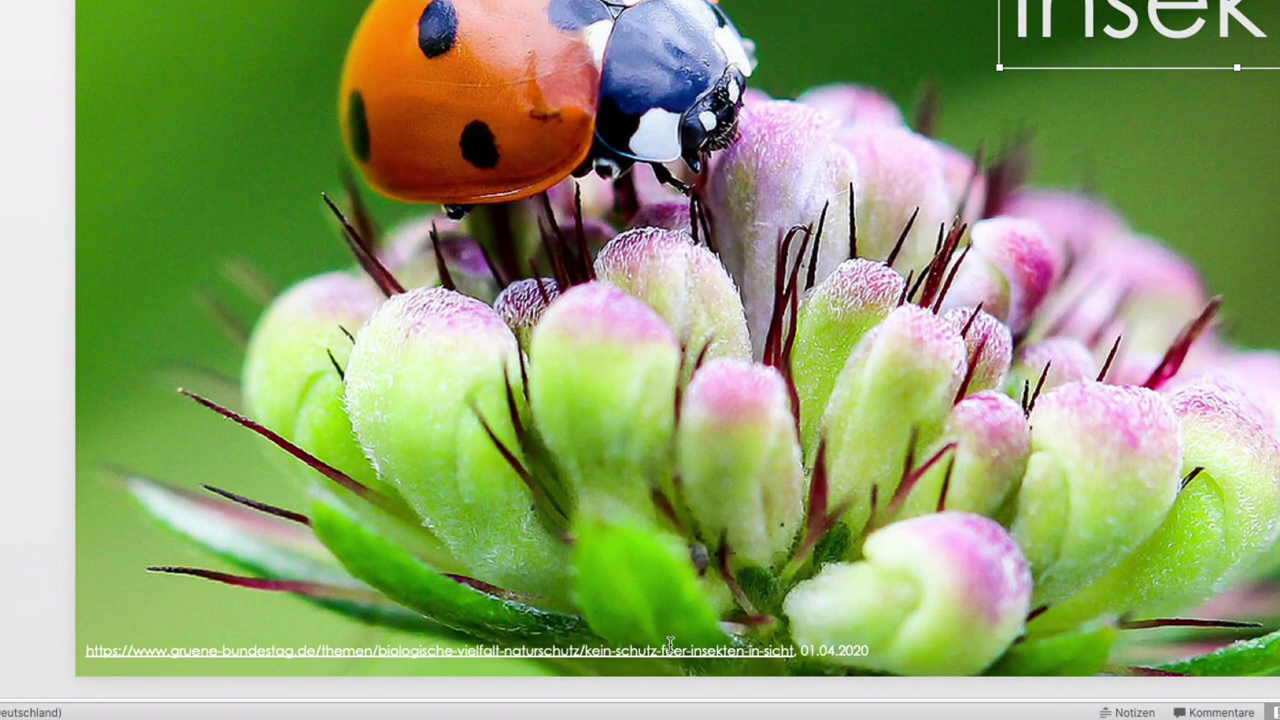
left_click(240, 648)
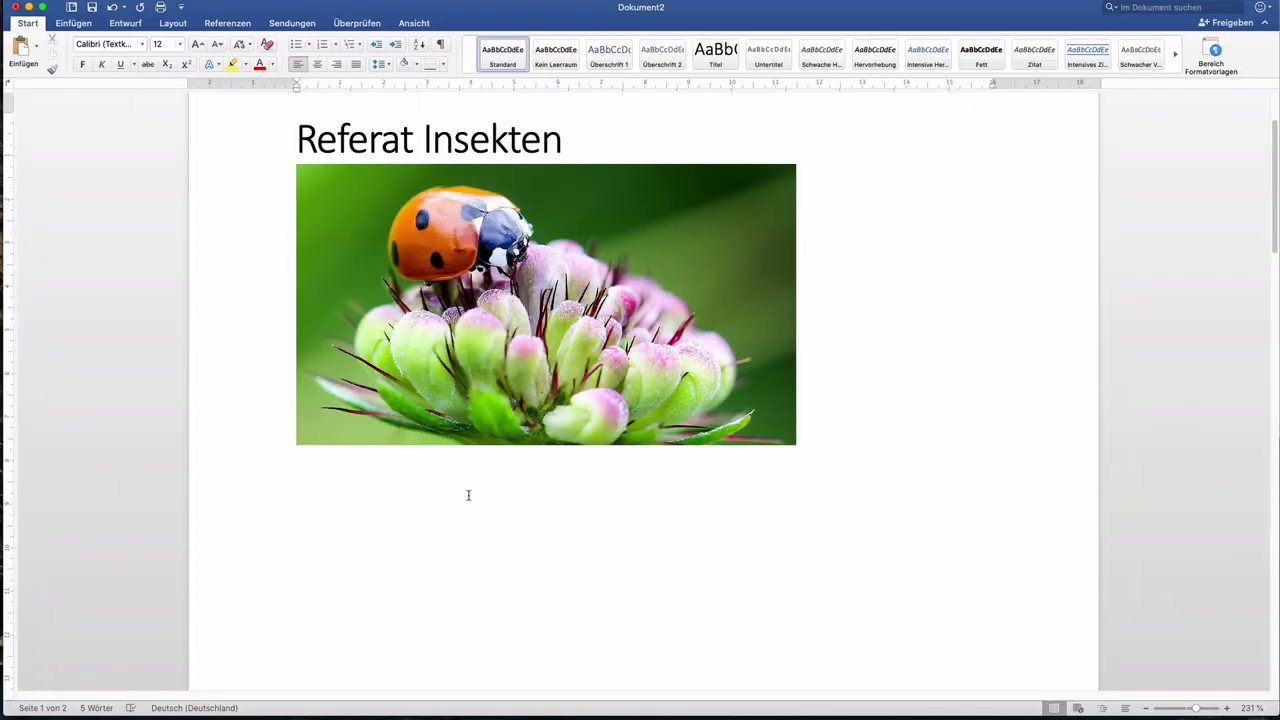
Paste the article URL below the ladybug picture and set it to 7.5 pt
scroll(468, 495, "up", 2)
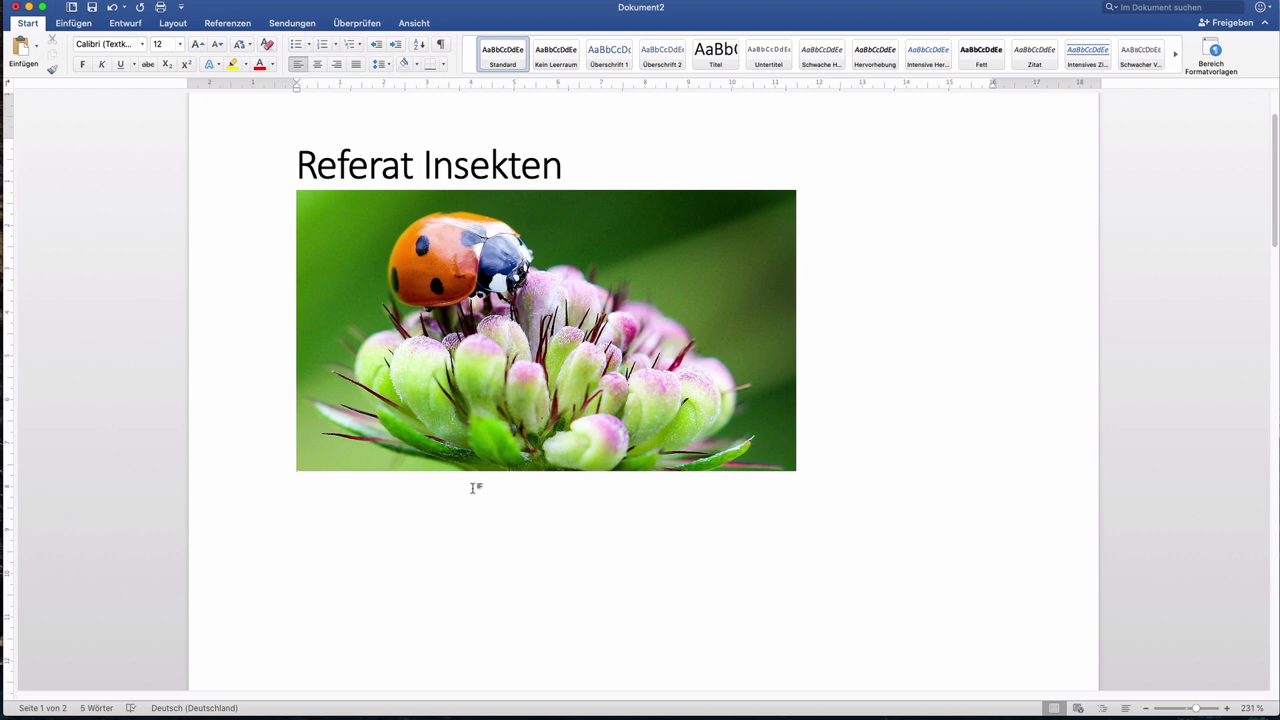
type("https://www.gruene-bundestag.de/themen/biologische-vielfalt-naturschutz/kein-schutz-fuer-insekten-in-sicht")
left_click_drag(486, 504, 281, 492)
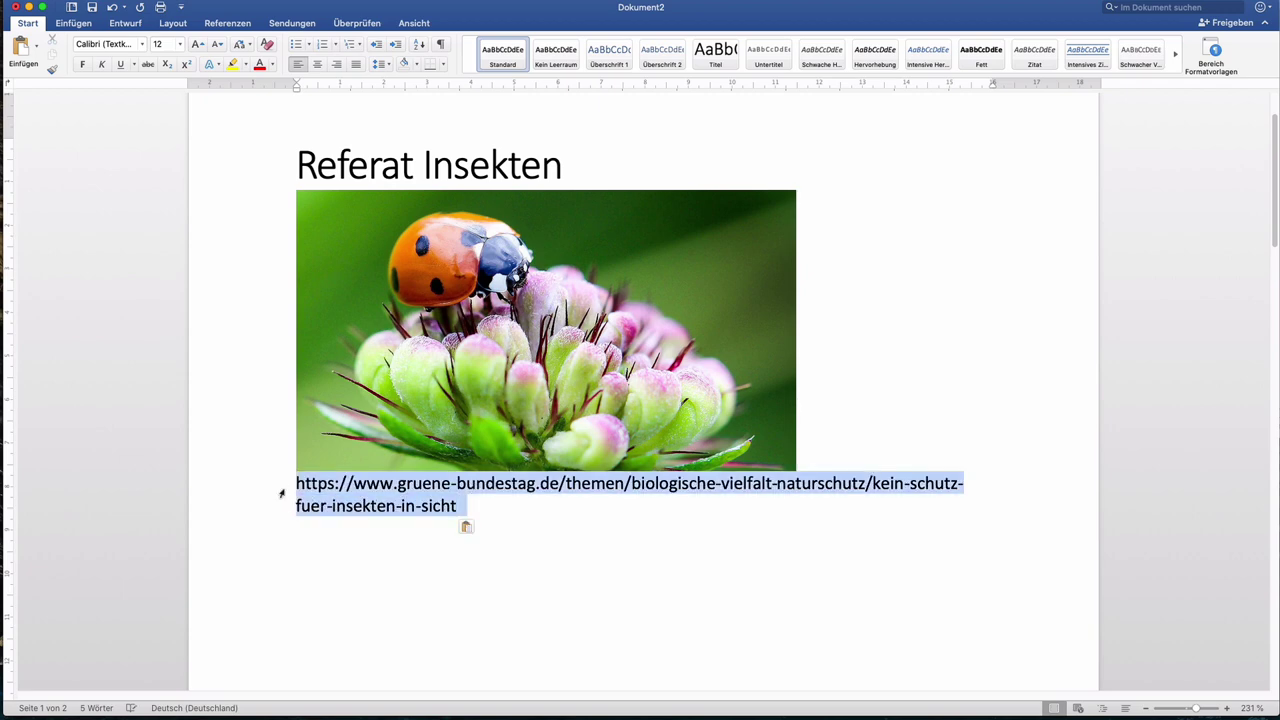
left_click(215, 45)
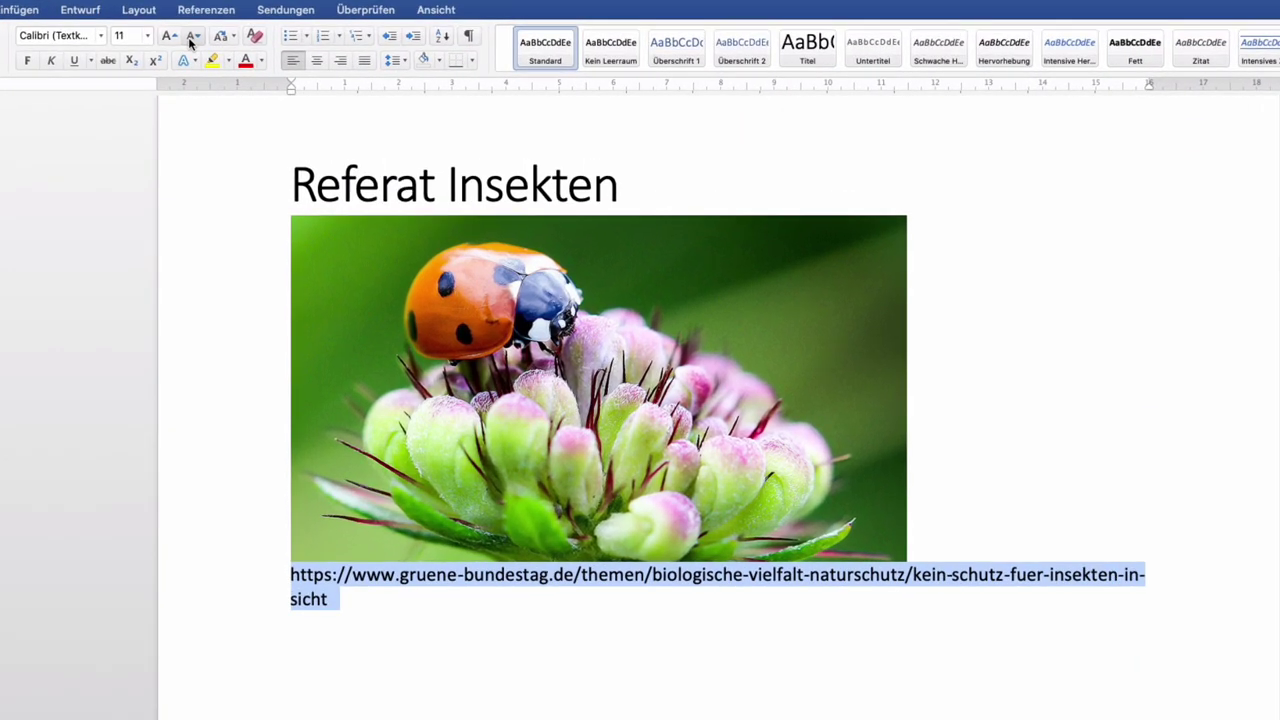
left_click(190, 37)
left_click(190, 37)
left_click(190, 37)
left_click(190, 37)
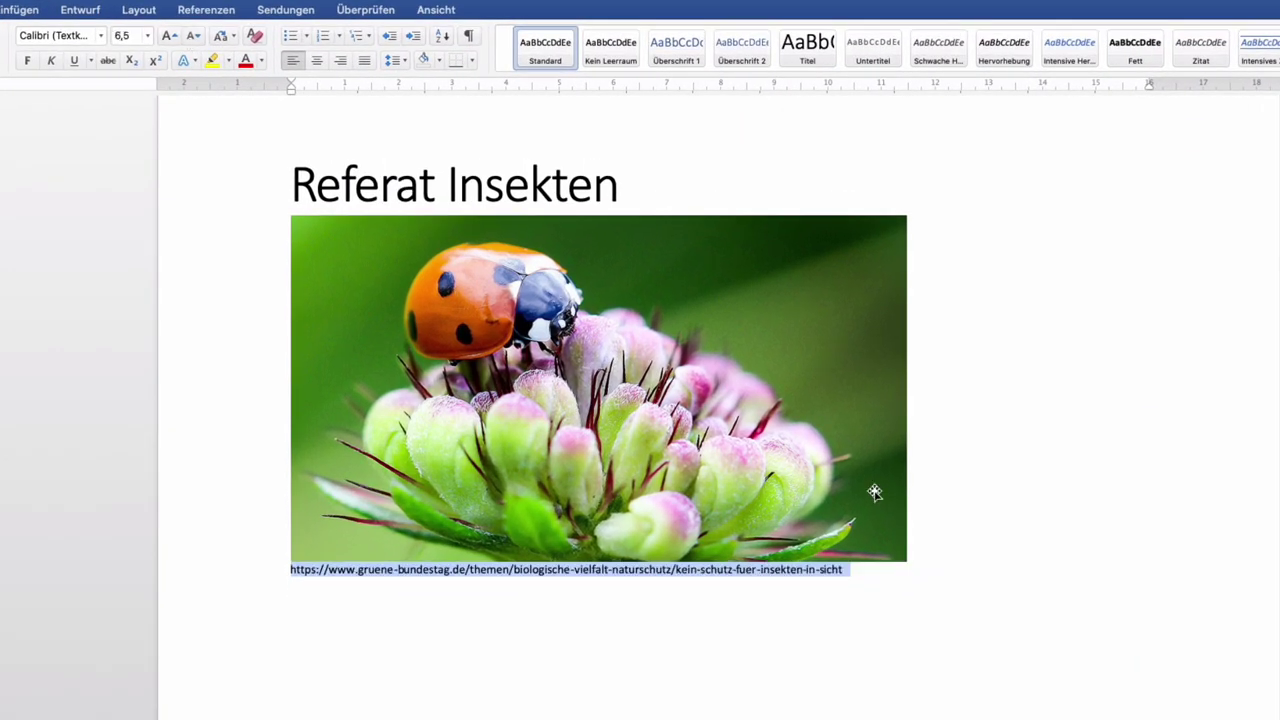
left_click(168, 36)
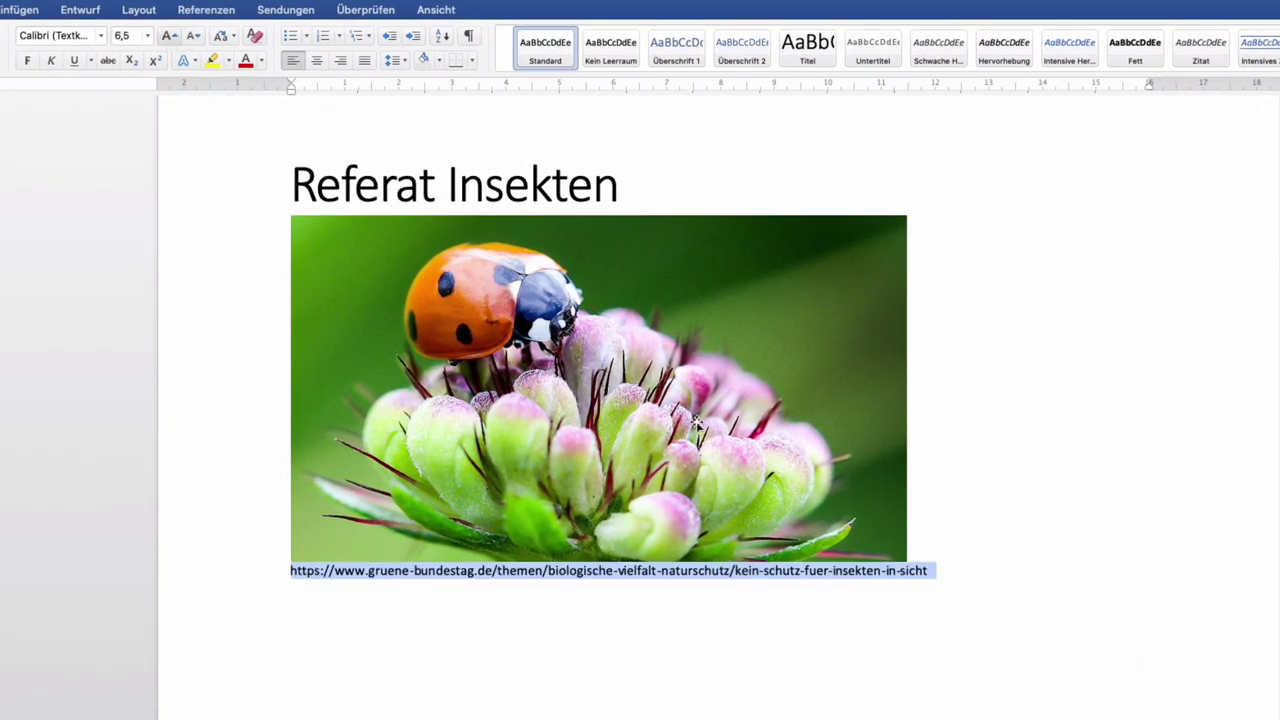
Add ', 01.04.2020' after the URL caption
left_click(950, 567)
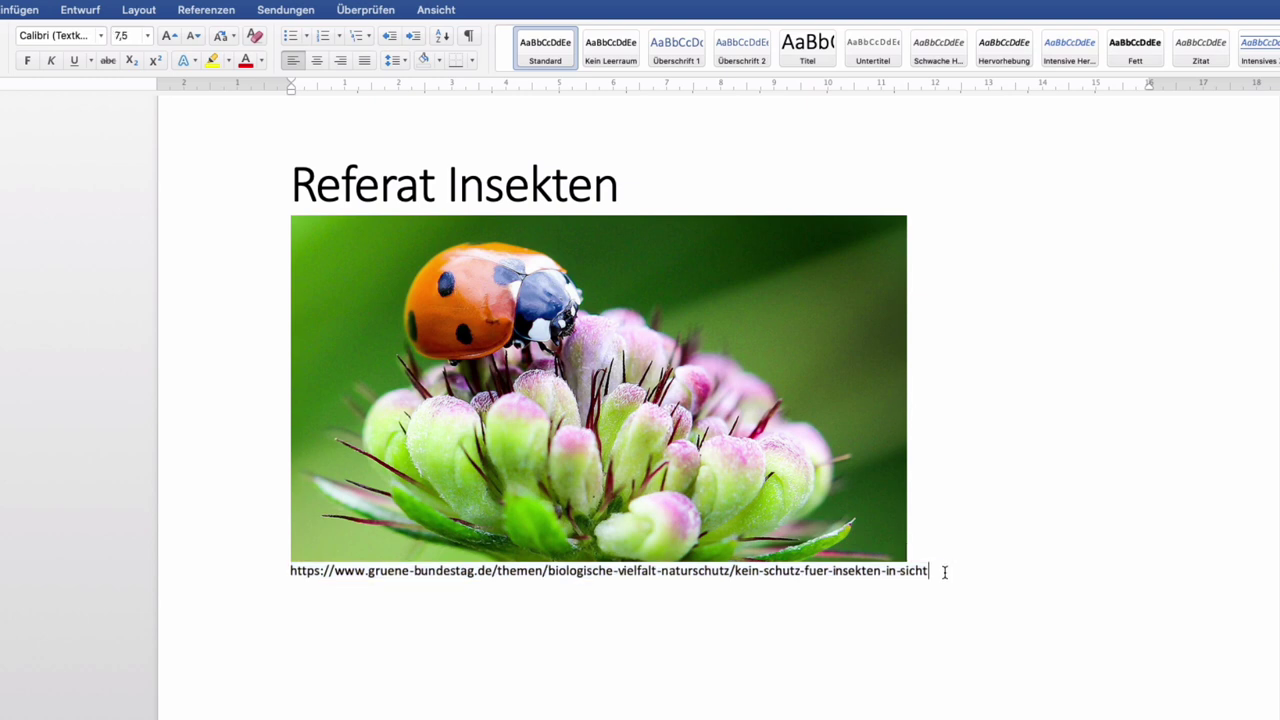
type(",")
key("super+z")
key("BackSpace")
type(", ")
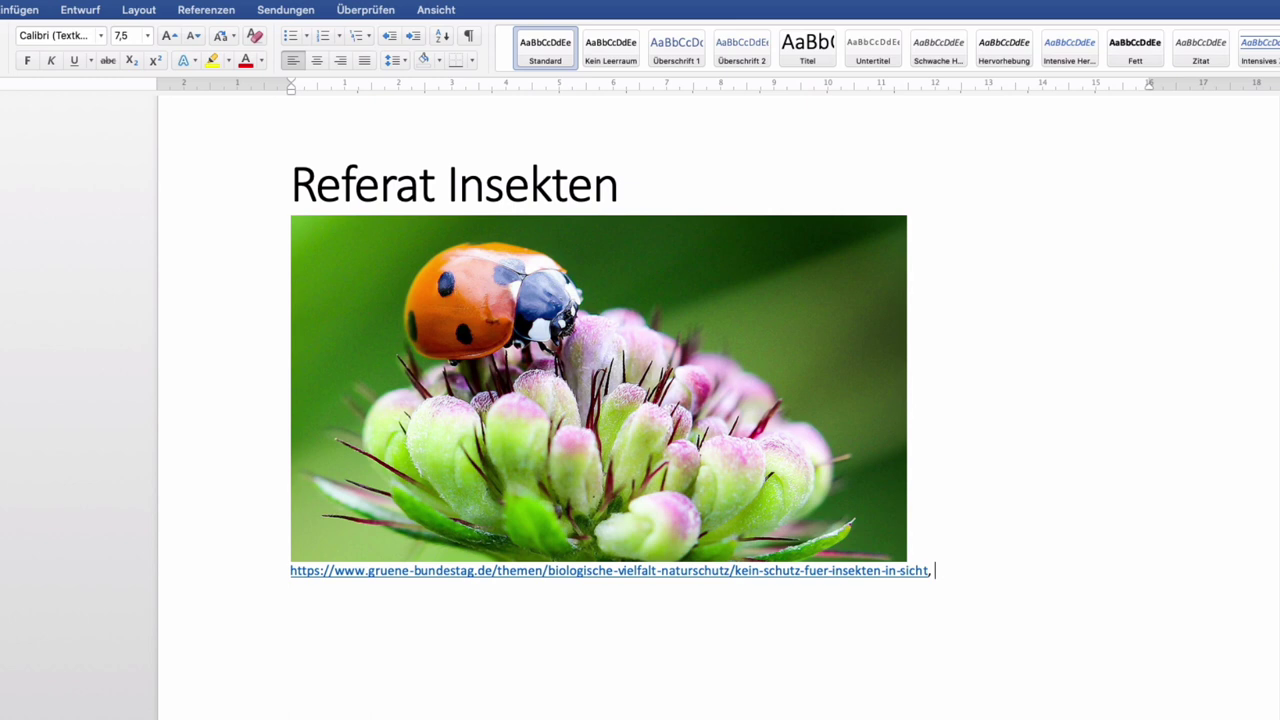
type("01.04.2020")
scroll(967, 701, "down", 2)
Add 'Marienkäfer:' with the pasted article URL and ', 01.04.2020' under Abbildungen
scroll(967, 701, "down", 10)
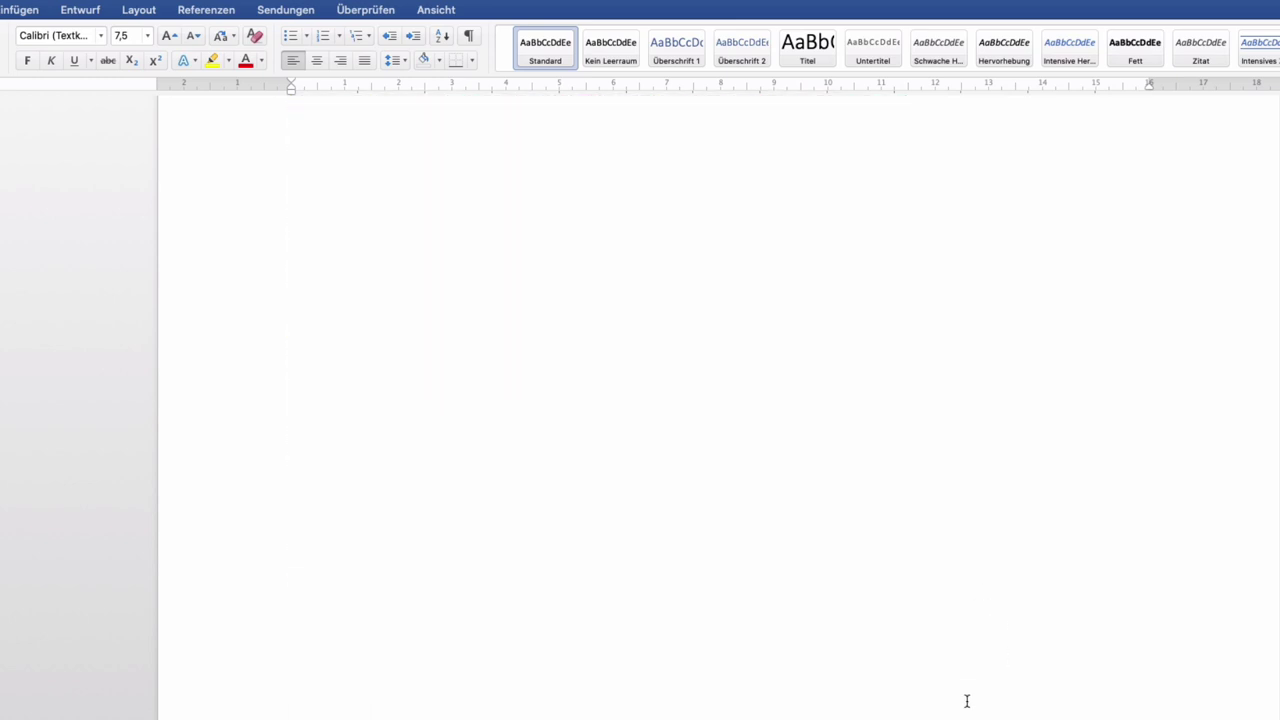
scroll(967, 701, "down", 5)
scroll(967, 701, "down", 3)
scroll(967, 701, "down", 1)
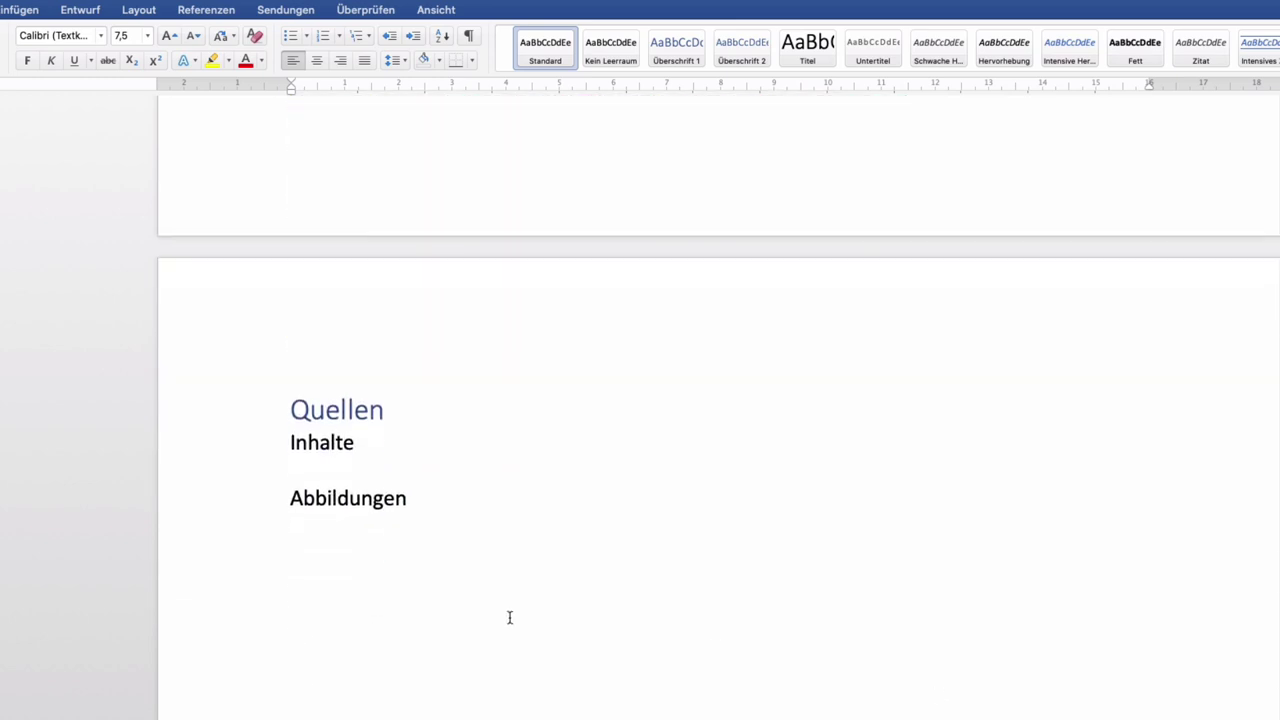
left_click(455, 516)
type("Marien")
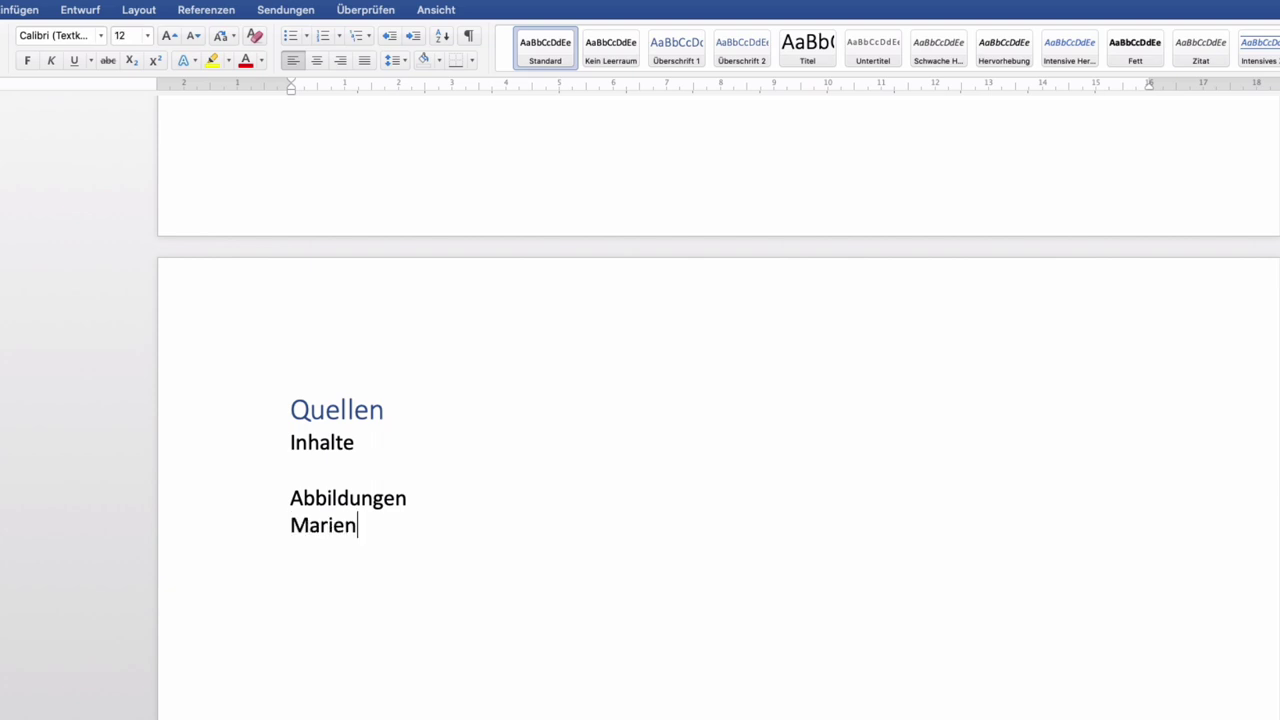
type("käfer:")
type("https://www.gruene-bundestag.de/themen/biologische-vielfalt-naturschutz/kein-schutz-fuer-insekten-in-sicht")
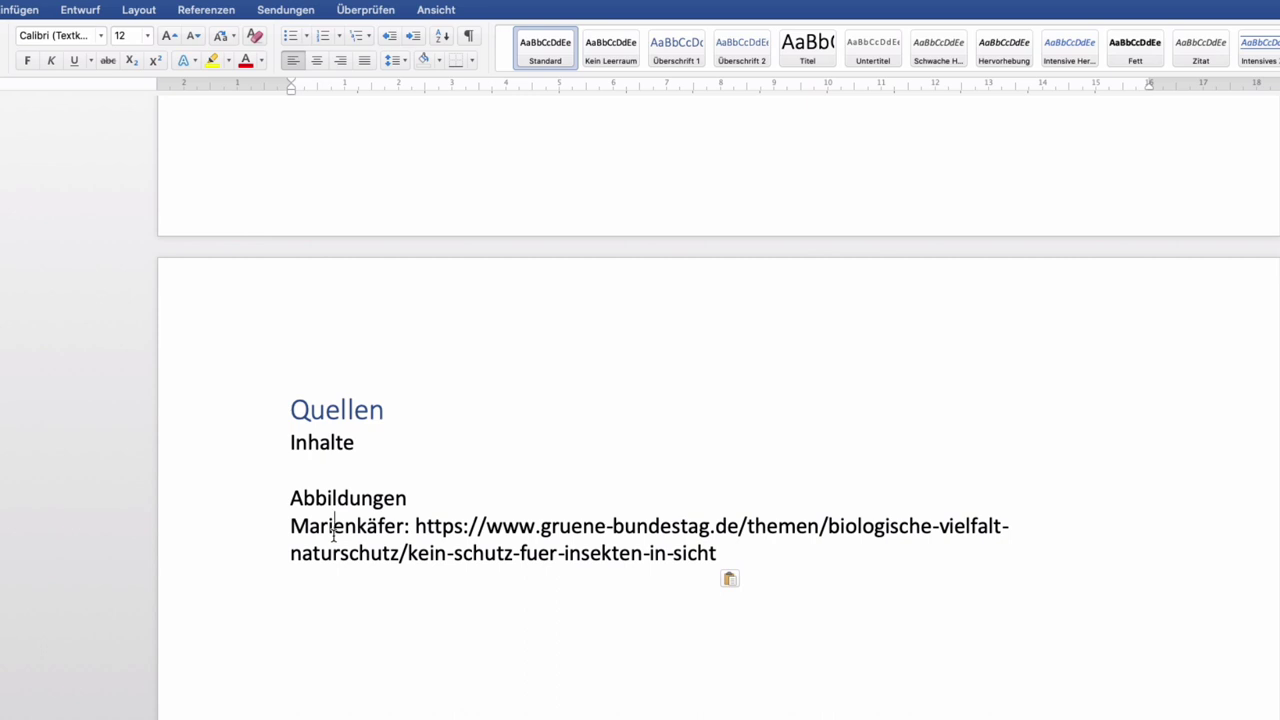
left_click(744, 548)
type(", 01.04.2020")
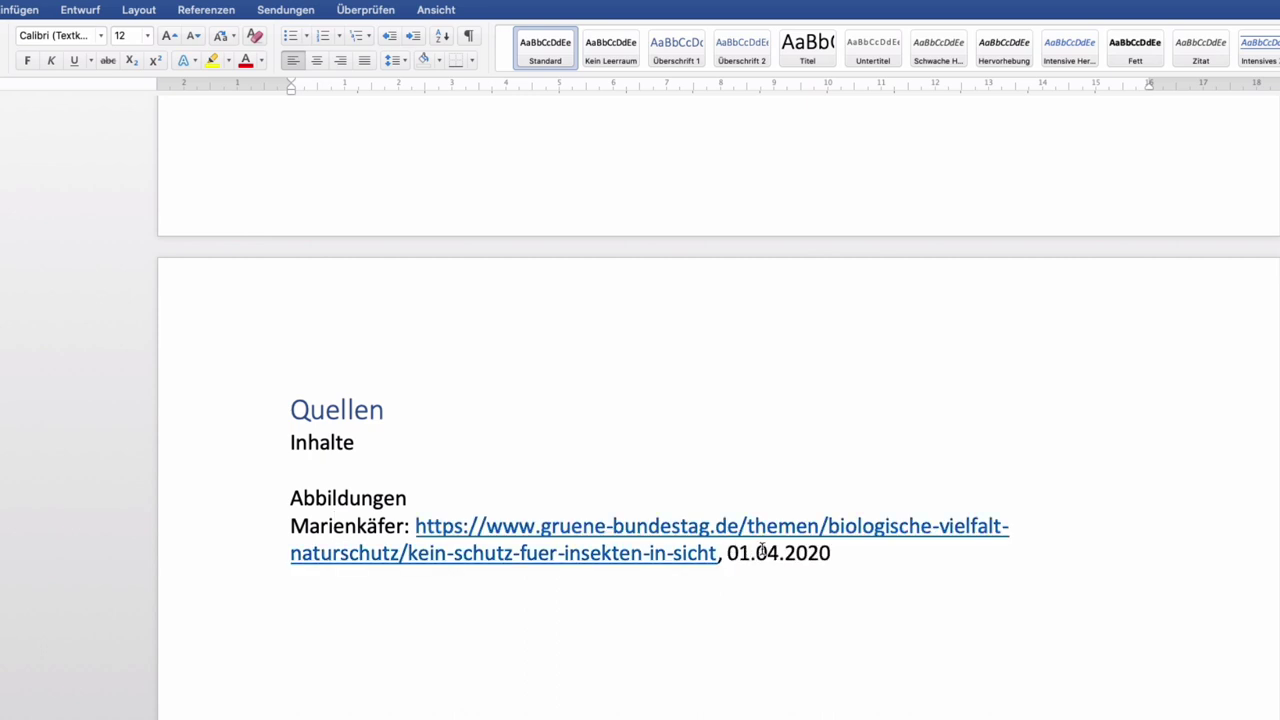
Shrink the Marienkäfer source entry to 9 pt
left_click_drag(750, 549, 200, 528)
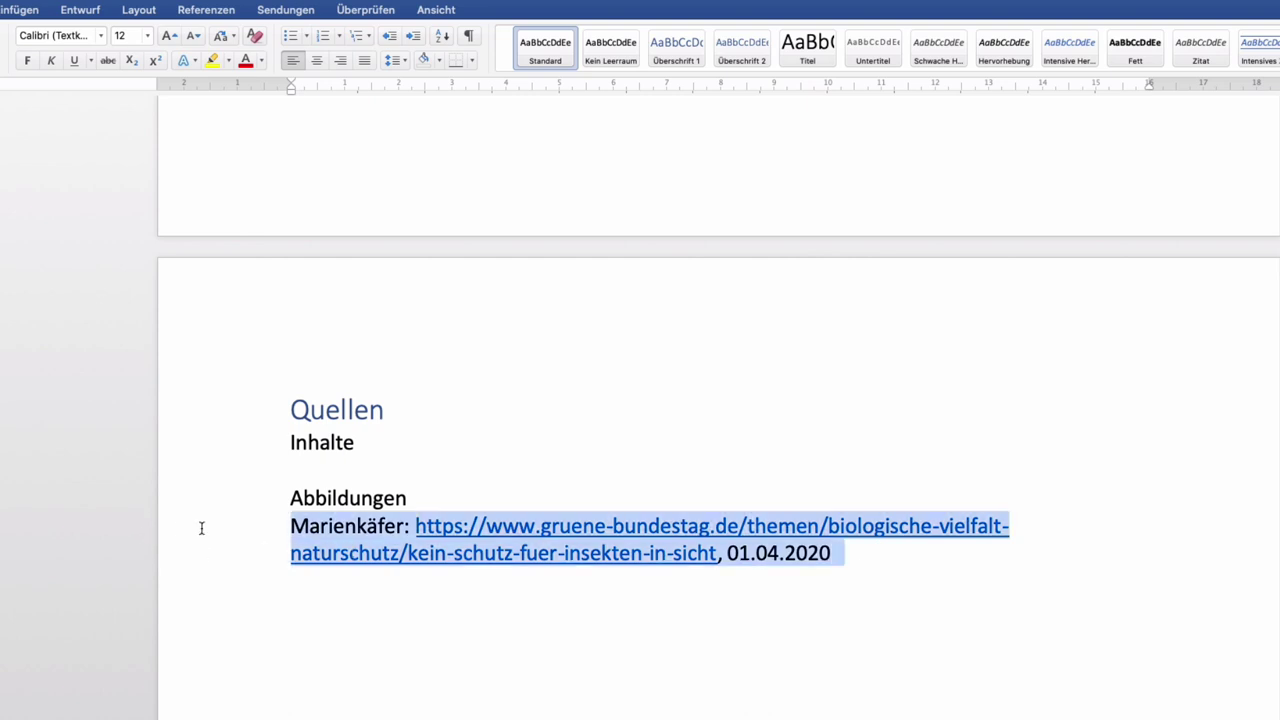
left_click(195, 37)
left_click(195, 37)
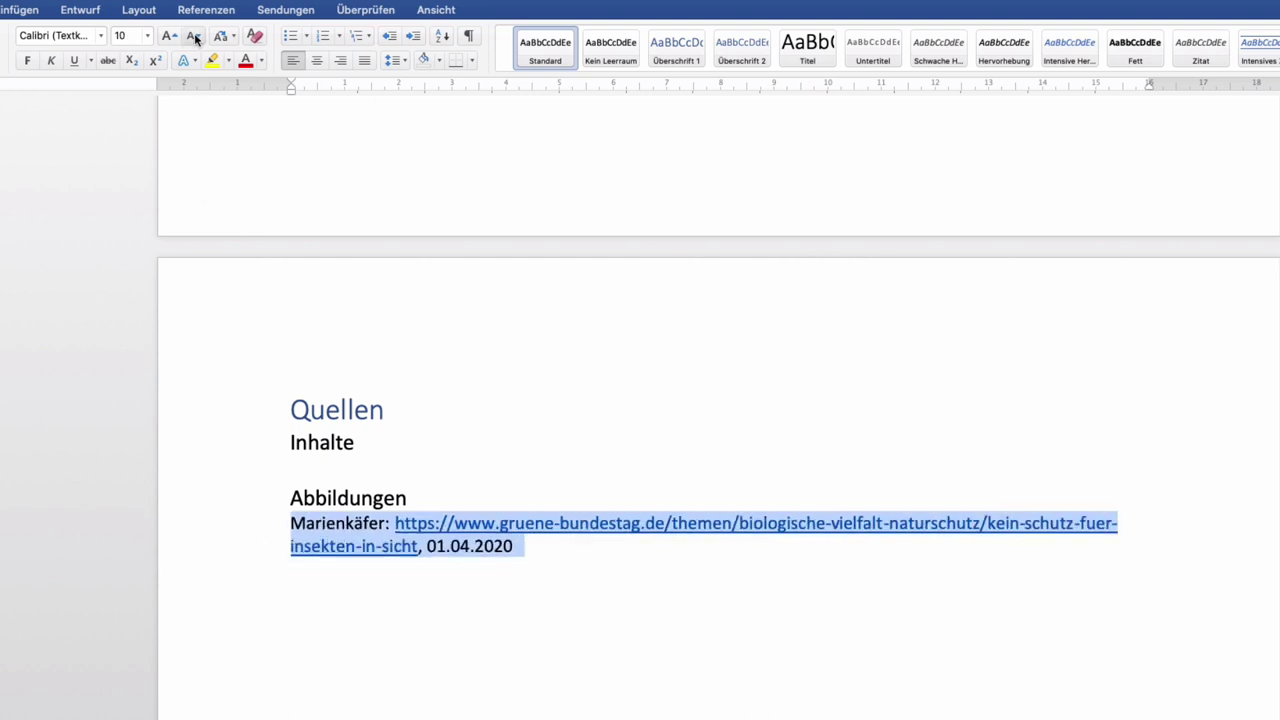
left_click(195, 37)
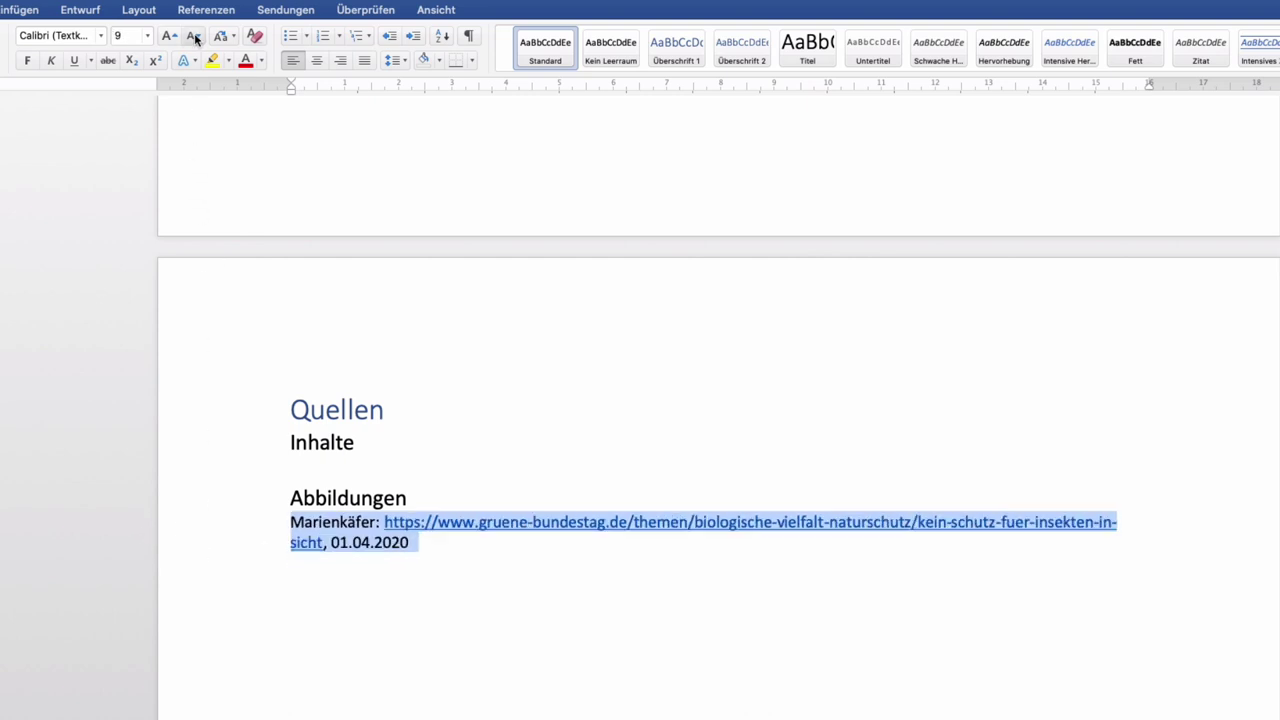
left_click(433, 486)
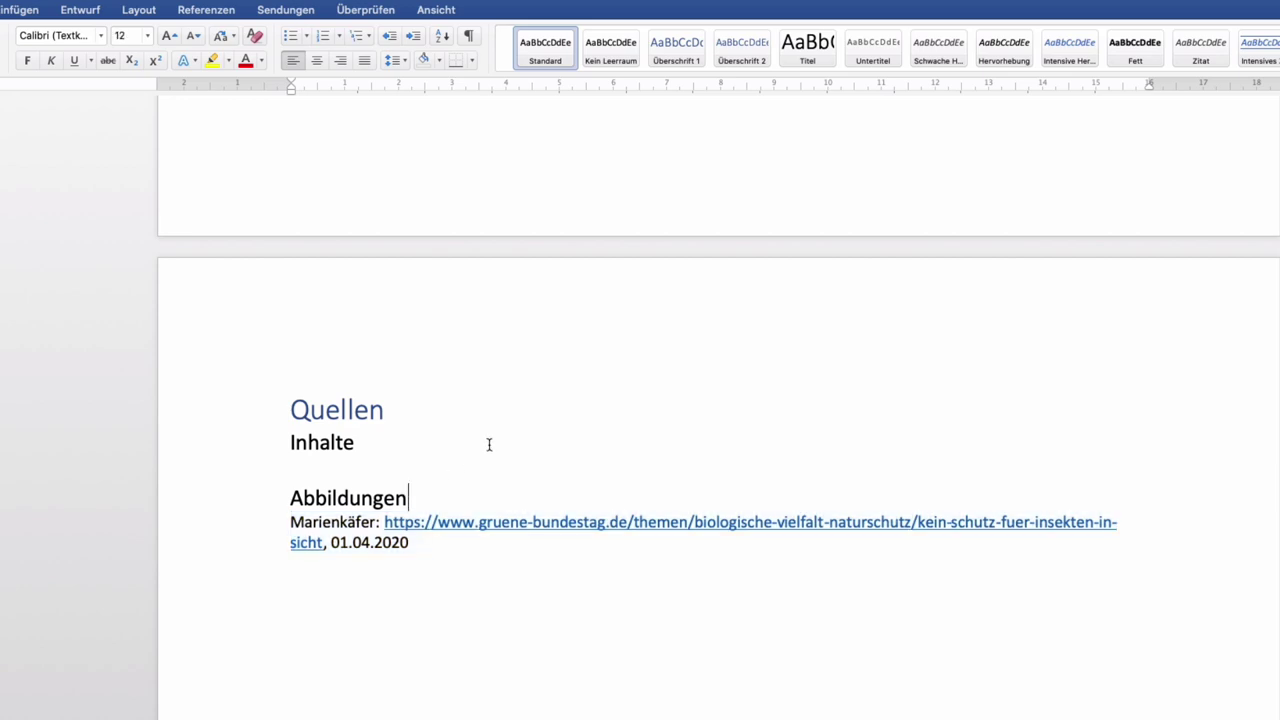